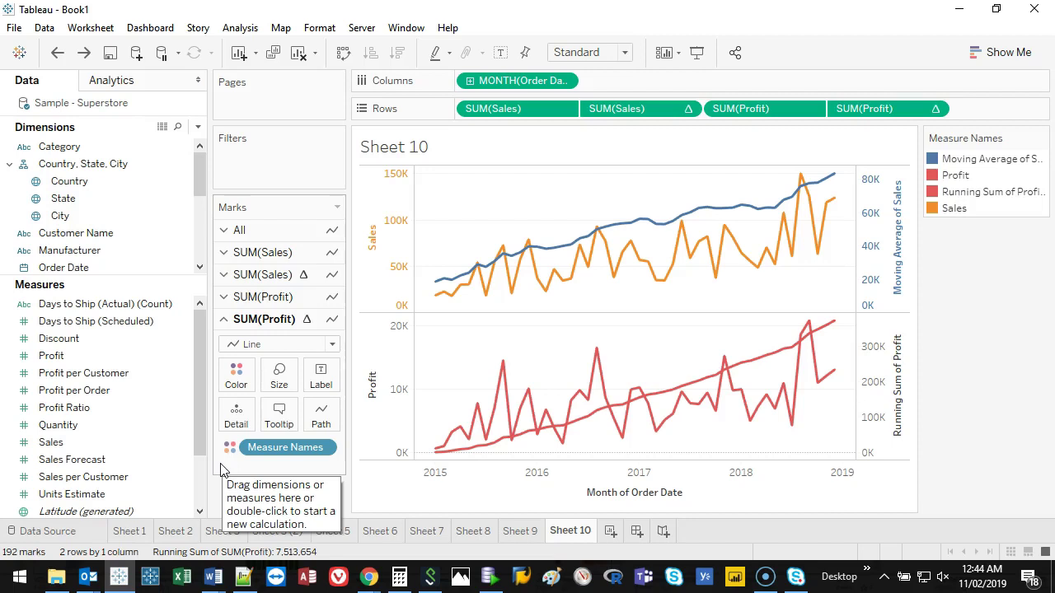
# Save the workbook as Udemy Training in the Tableau Course folder, using the Tableau Workbook (*.twb) type
pyautogui.click(61, 54)
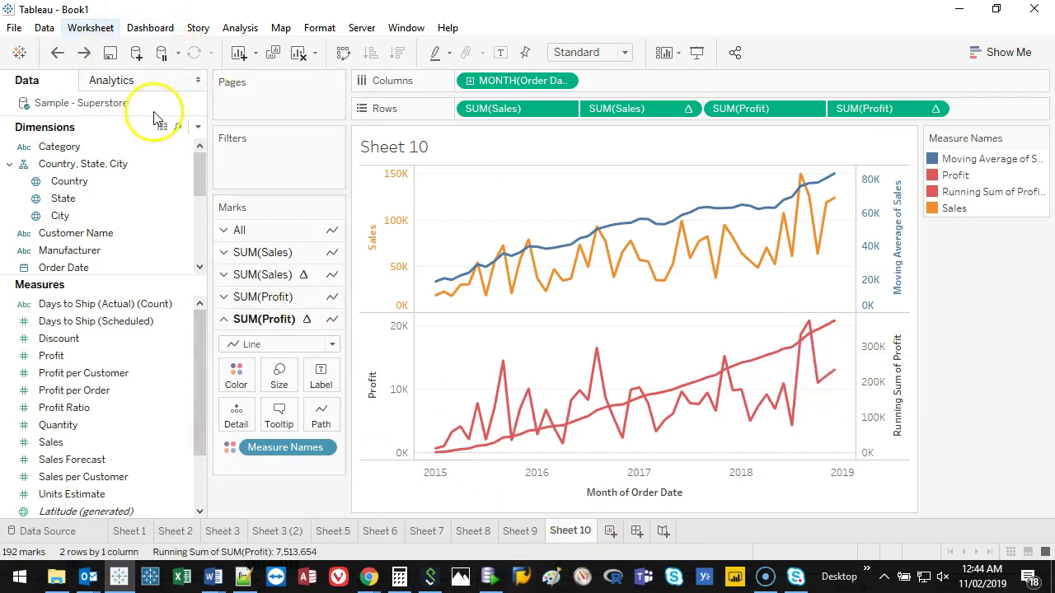
pyautogui.click(15, 28)
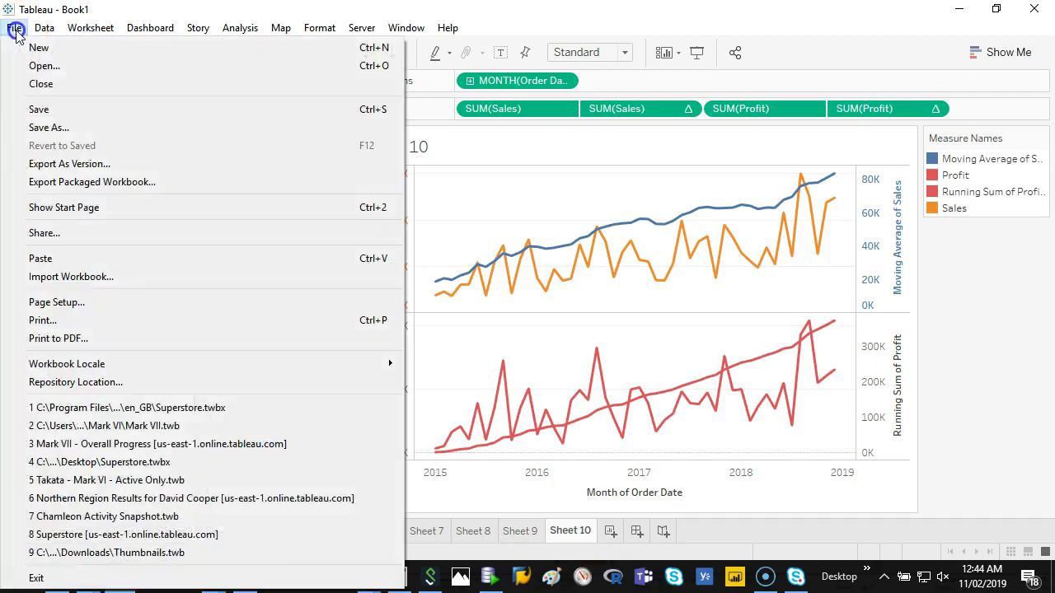
pyautogui.click(62, 127)
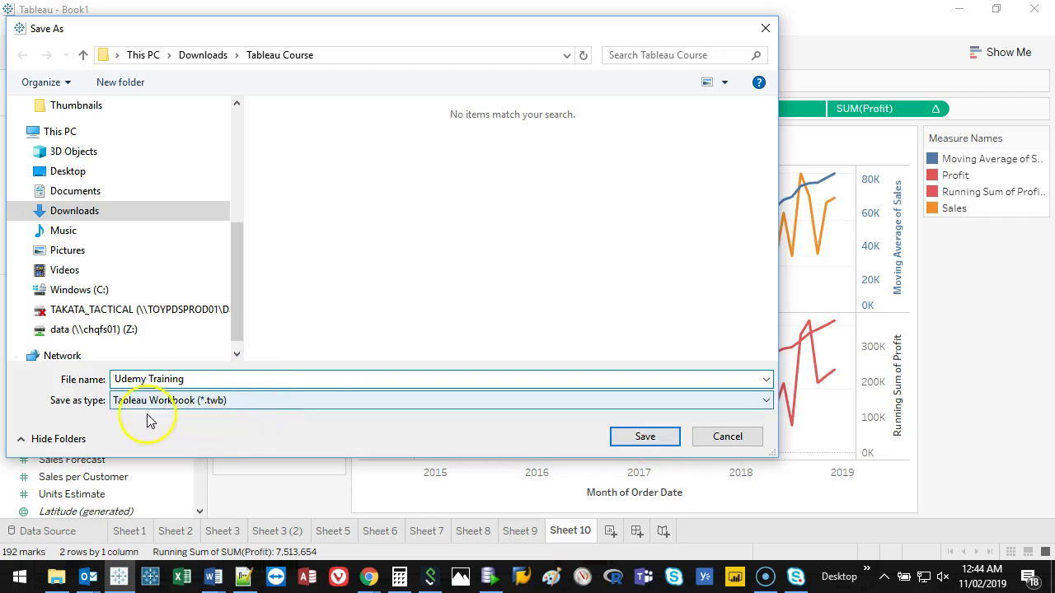
pyautogui.click(664, 440)
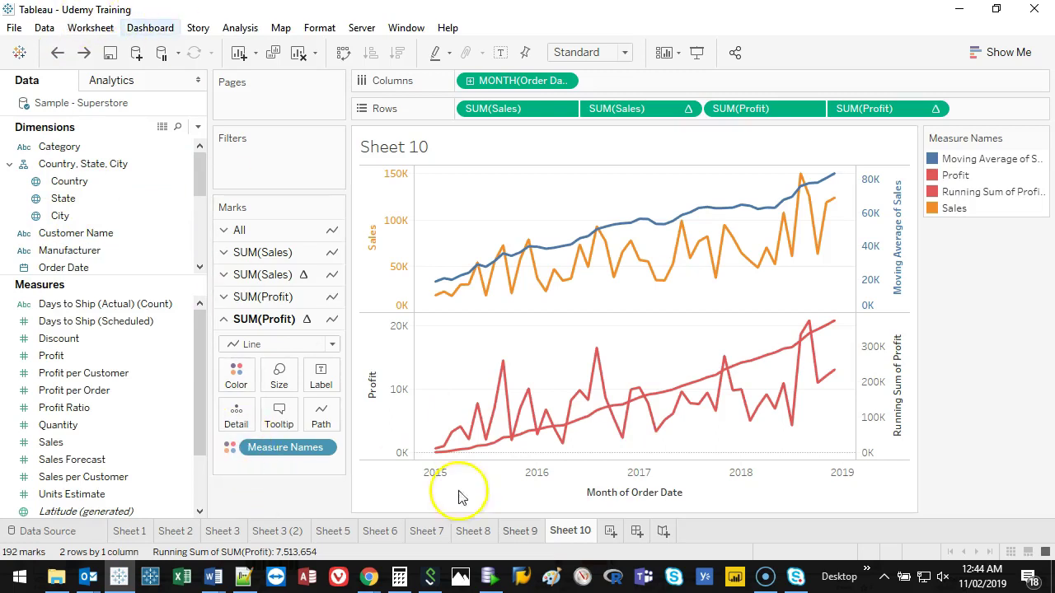
# Look through the existing worksheets from Sheet 9 back to Sheet 1
pyautogui.click(520, 531)
pyautogui.click(423, 531)
pyautogui.click(371, 532)
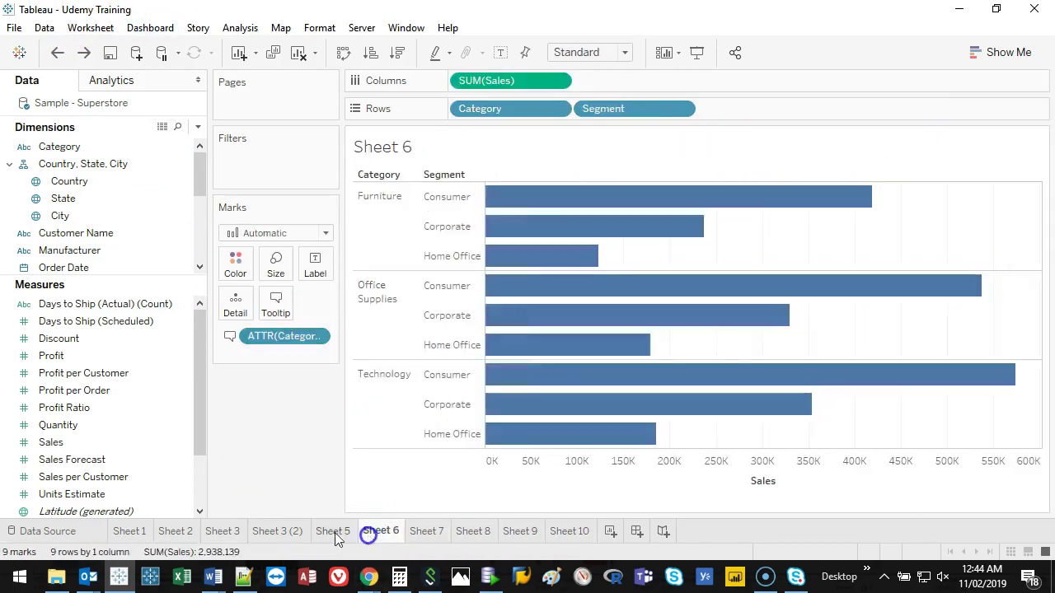
pyautogui.click(333, 531)
pyautogui.click(277, 532)
pyautogui.click(222, 531)
pyautogui.click(176, 531)
pyautogui.click(130, 531)
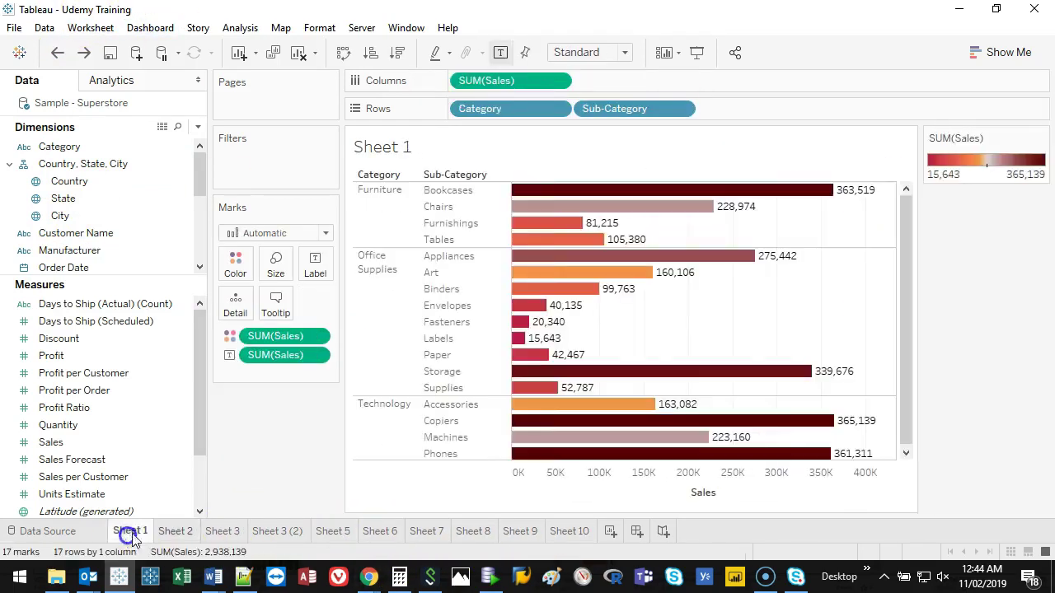
# Delete Sheet 10, Sheet 9, Sheet 8 and Sheet 7 from the workbook
pyautogui.click(569, 531)
pyautogui.rightClick(567, 531)
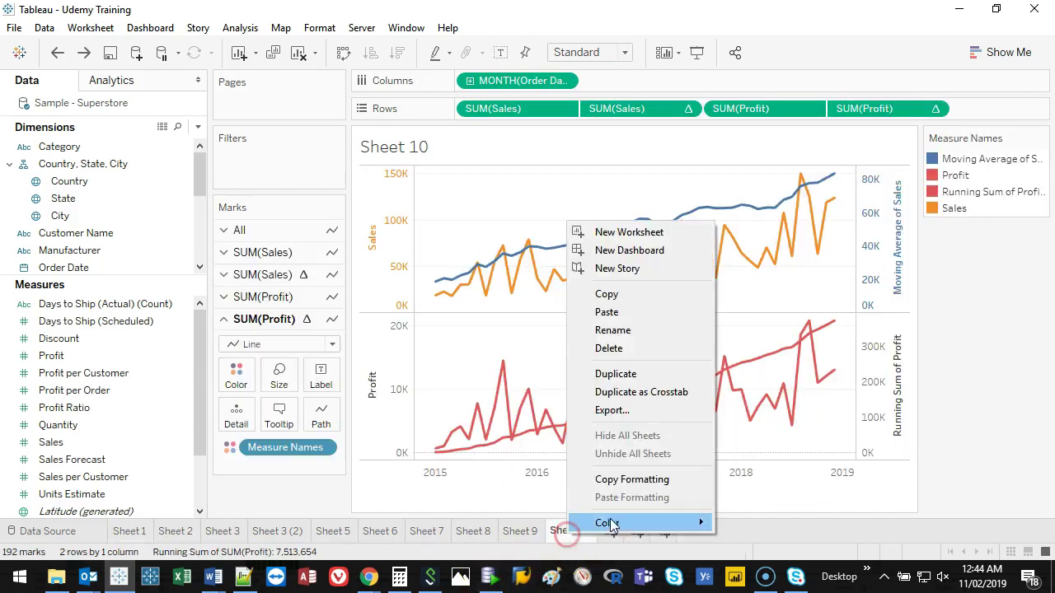
pyautogui.click(641, 349)
pyautogui.rightClick(520, 531)
pyautogui.click(589, 349)
pyautogui.rightClick(474, 530)
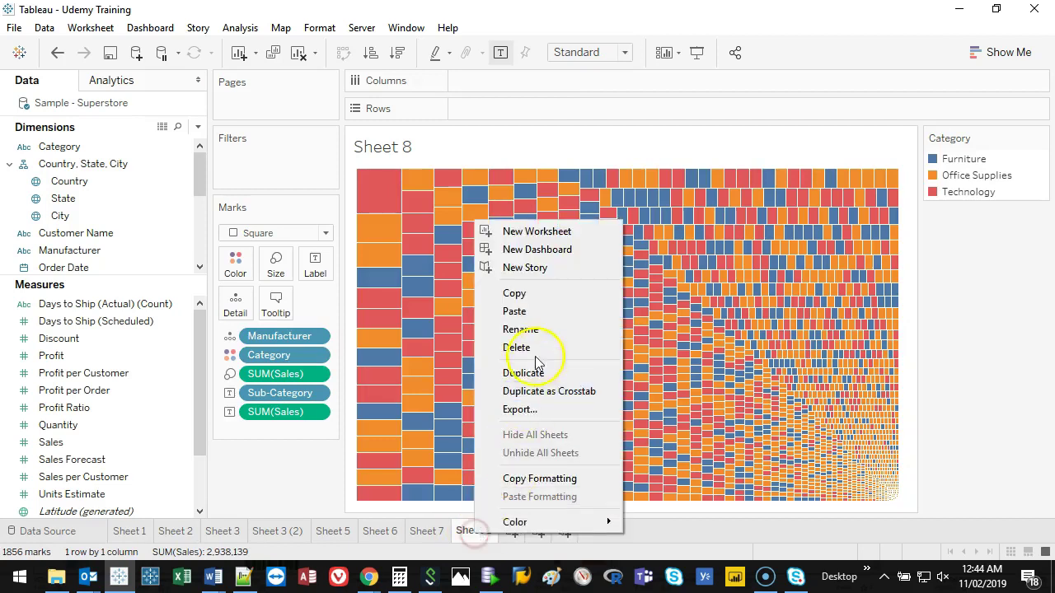
pyautogui.click(536, 350)
pyautogui.rightClick(423, 534)
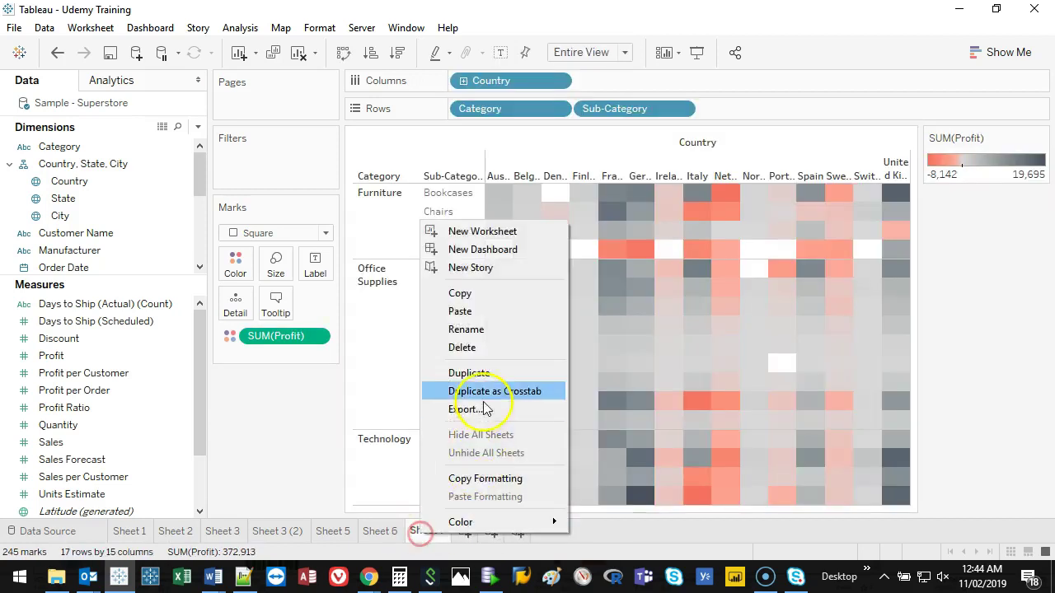
pyautogui.click(487, 350)
# Delete Sheet 6, Sheet 5, Sheet 3 (2), Sheet 3 and Sheet 2 from the workbook
pyautogui.rightClick(381, 532)
pyautogui.click(449, 348)
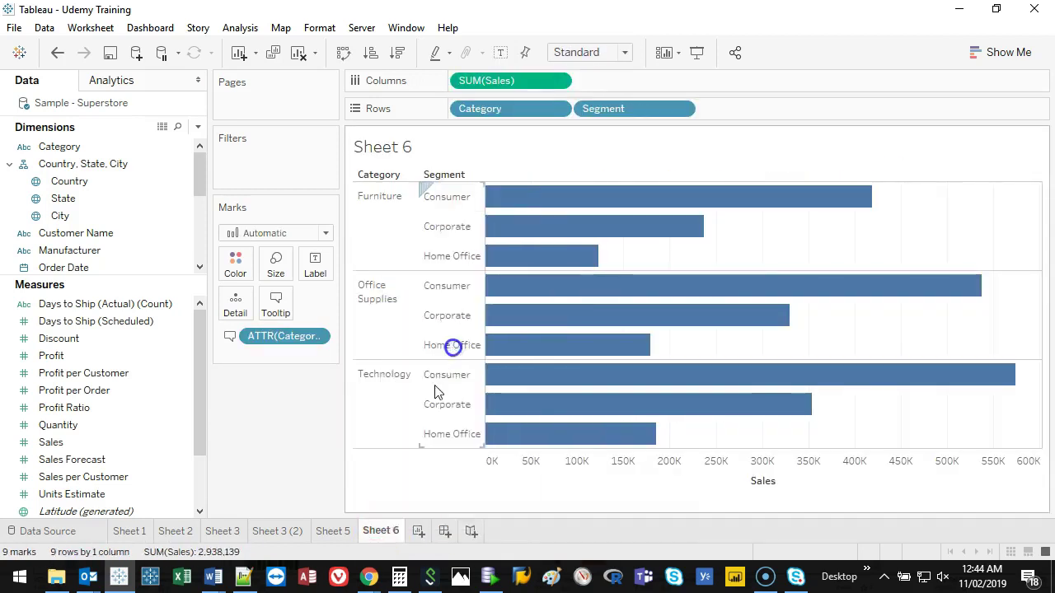
pyautogui.rightClick(338, 531)
pyautogui.click(422, 348)
pyautogui.rightClick(277, 531)
pyautogui.click(337, 349)
pyautogui.rightClick(226, 531)
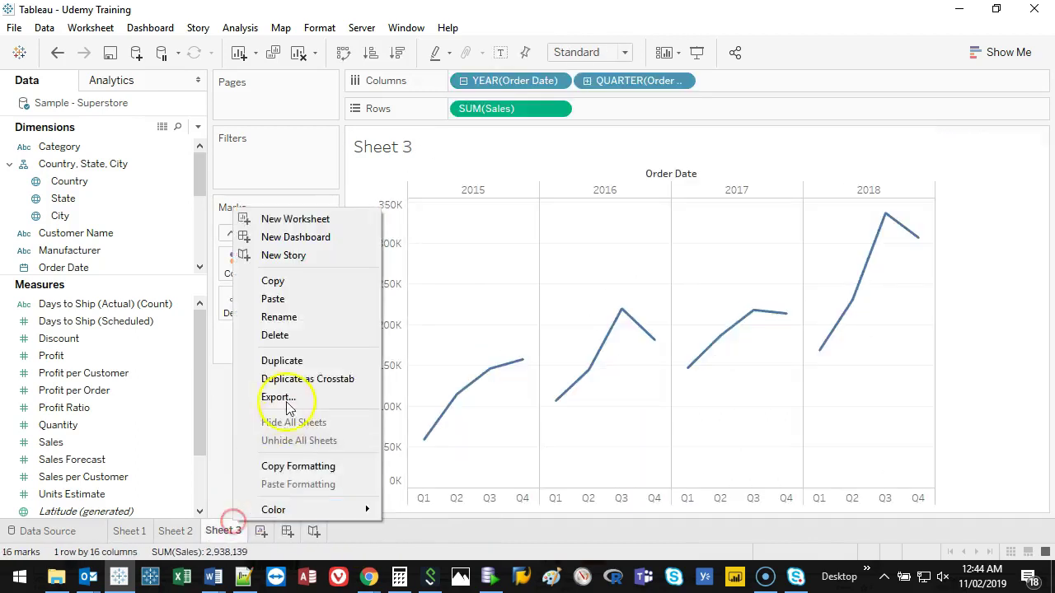
pyautogui.click(300, 336)
pyautogui.rightClick(177, 532)
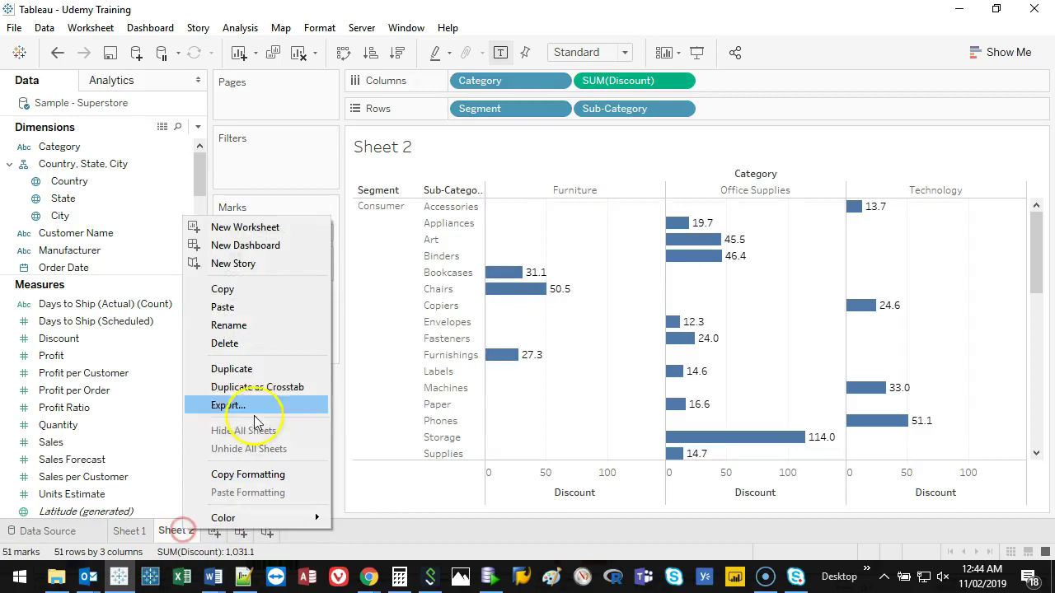
pyautogui.click(252, 347)
# Add a new blank worksheet and delete Sheet 1
pyautogui.rightClick(130, 534)
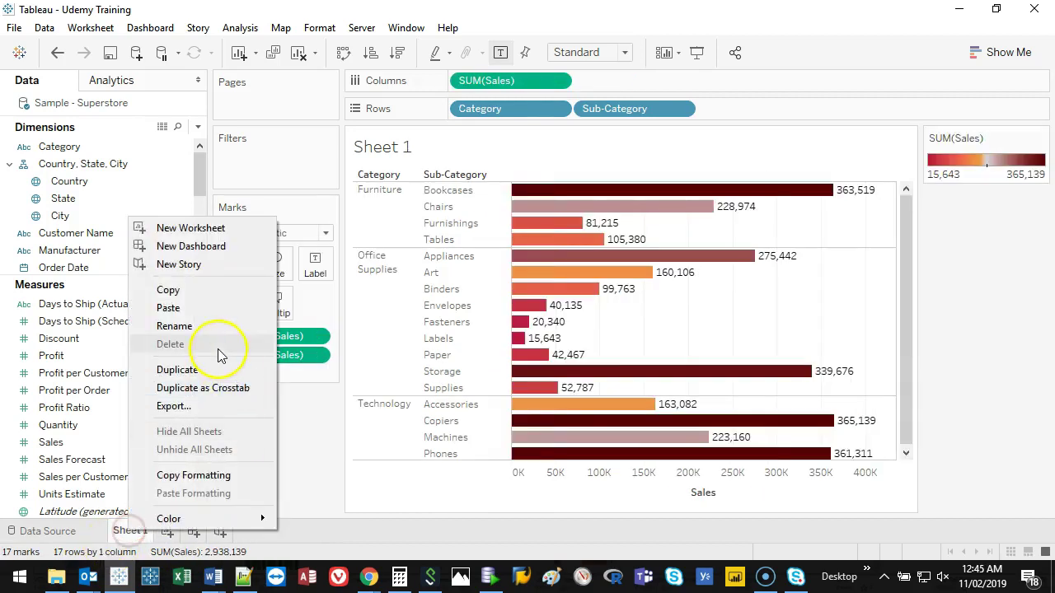
pyautogui.click(324, 542)
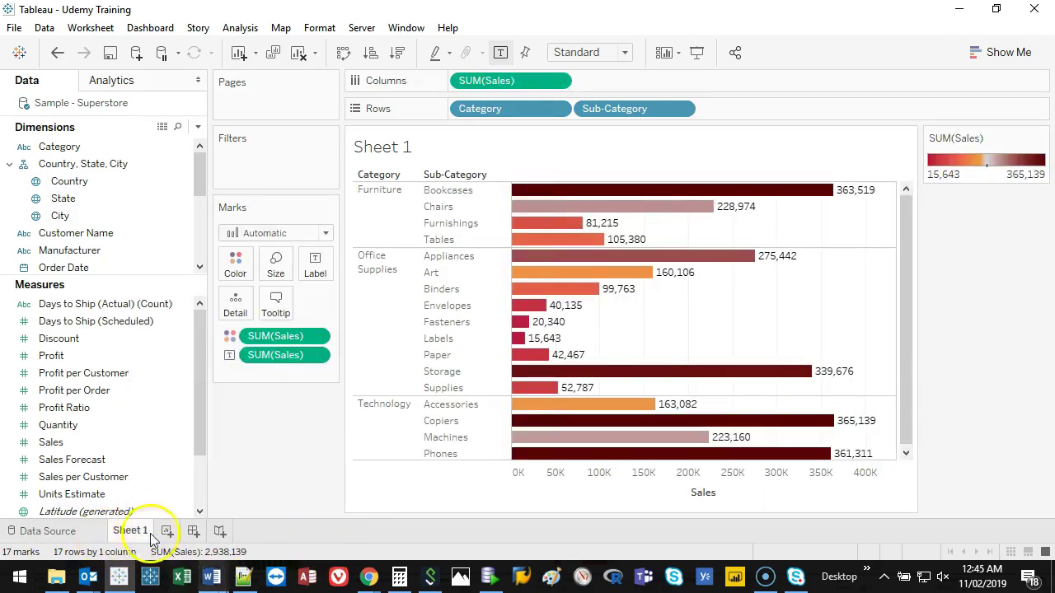
pyautogui.click(167, 531)
pyautogui.rightClick(130, 540)
pyautogui.click(186, 348)
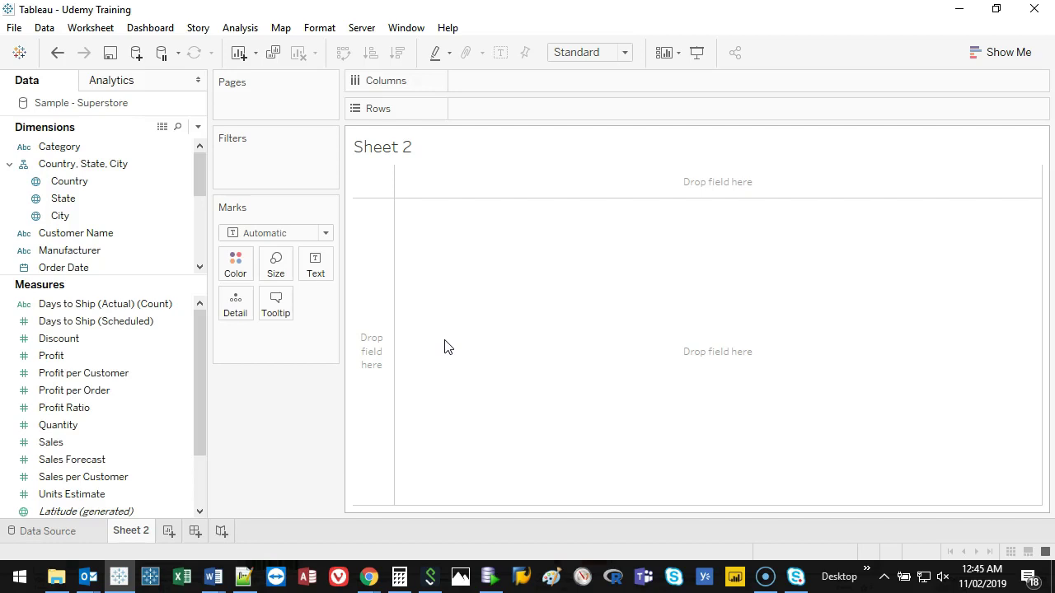
# Build a bar chart with Category on columns and the Sales and Profit measures on rows
pyautogui.moveTo(86, 146); pyautogui.dragTo(496, 109)
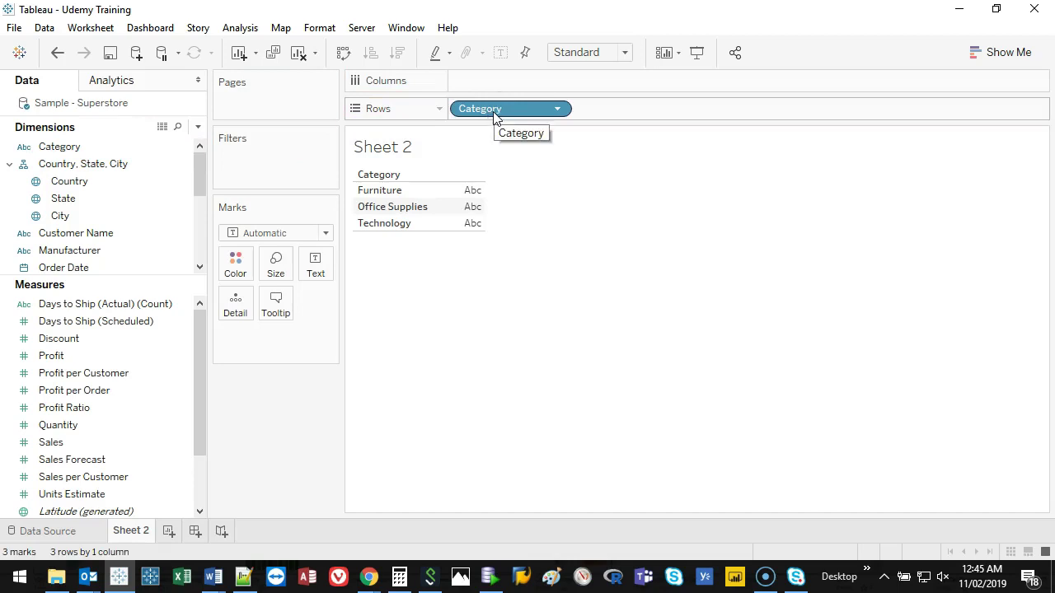
pyautogui.moveTo(504, 116); pyautogui.dragTo(529, 79)
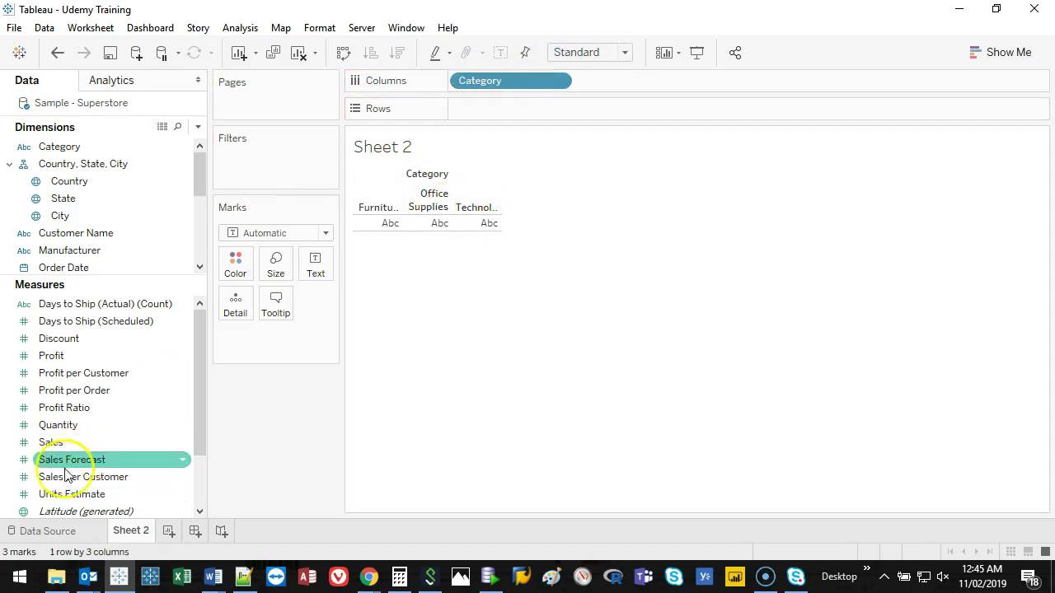
pyautogui.moveTo(69, 443); pyautogui.dragTo(471, 107)
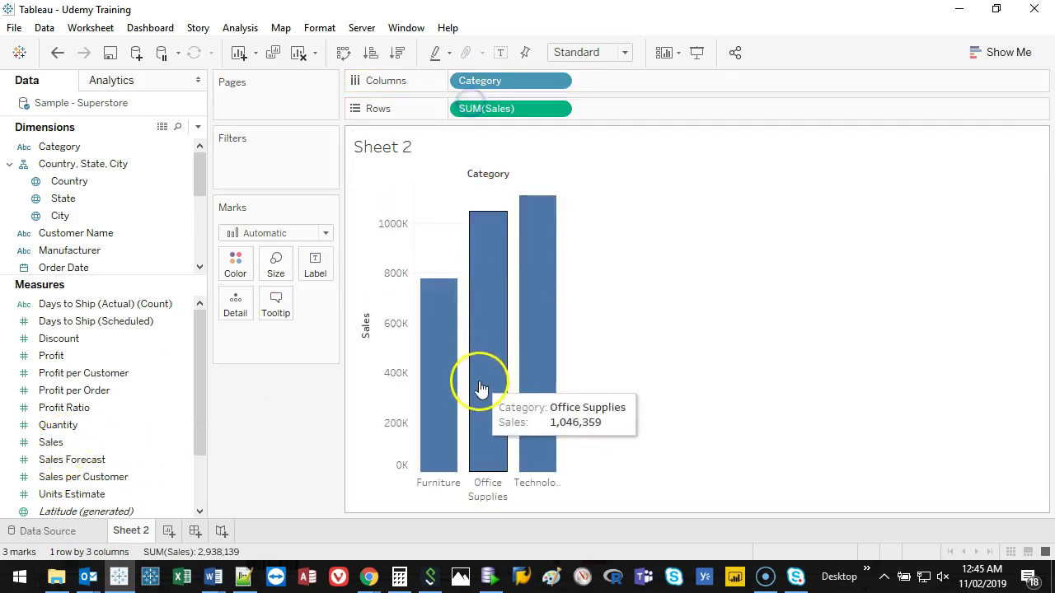
pyautogui.moveTo(104, 356); pyautogui.dragTo(657, 109)
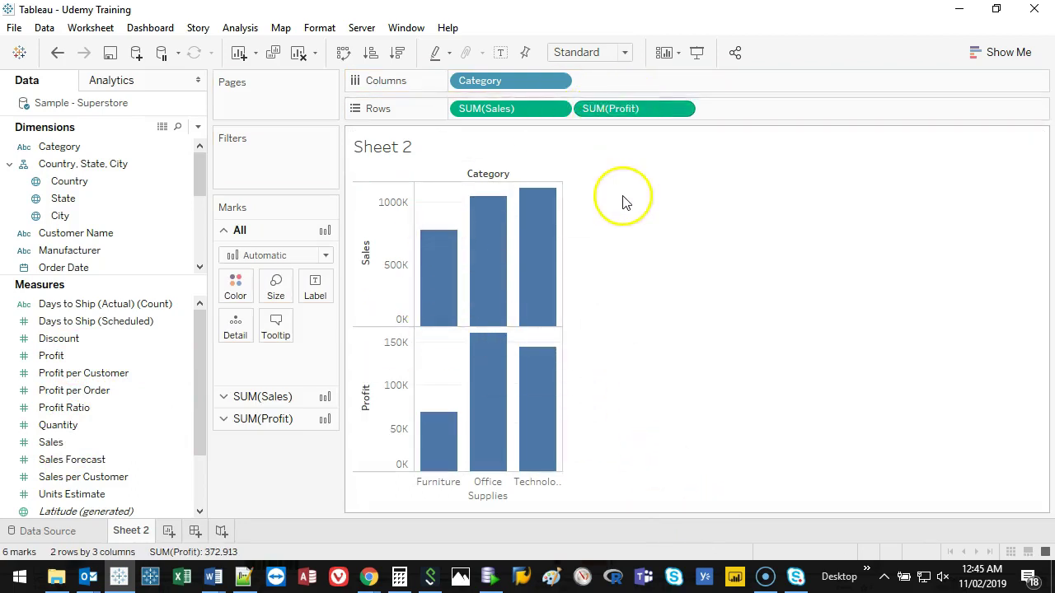
# Color only the Sales bars green and expand the mark settings for Profit
pyautogui.moveTo(521, 351)
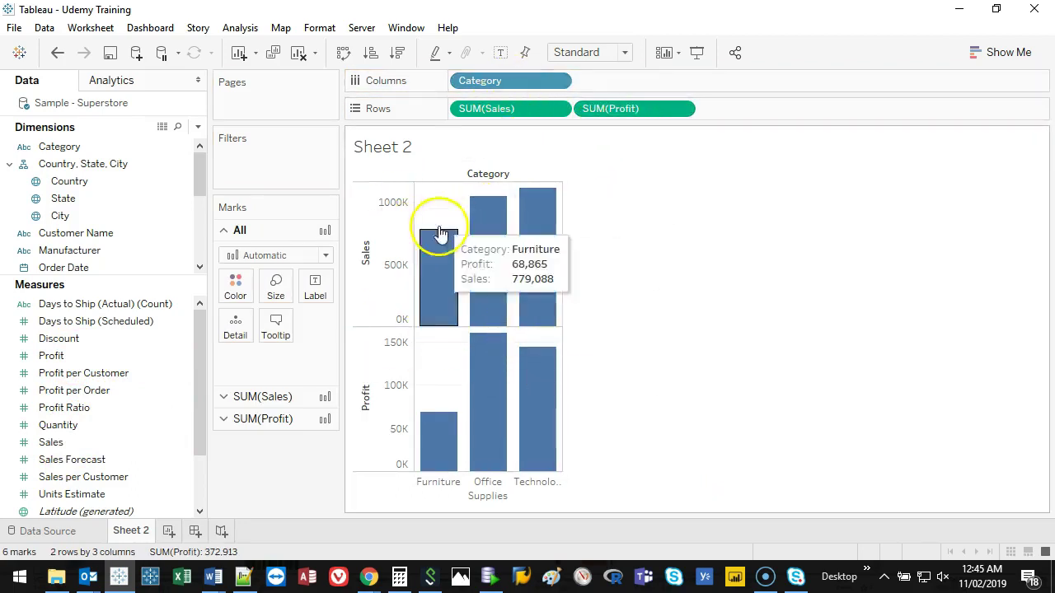
pyautogui.moveTo(483, 233)
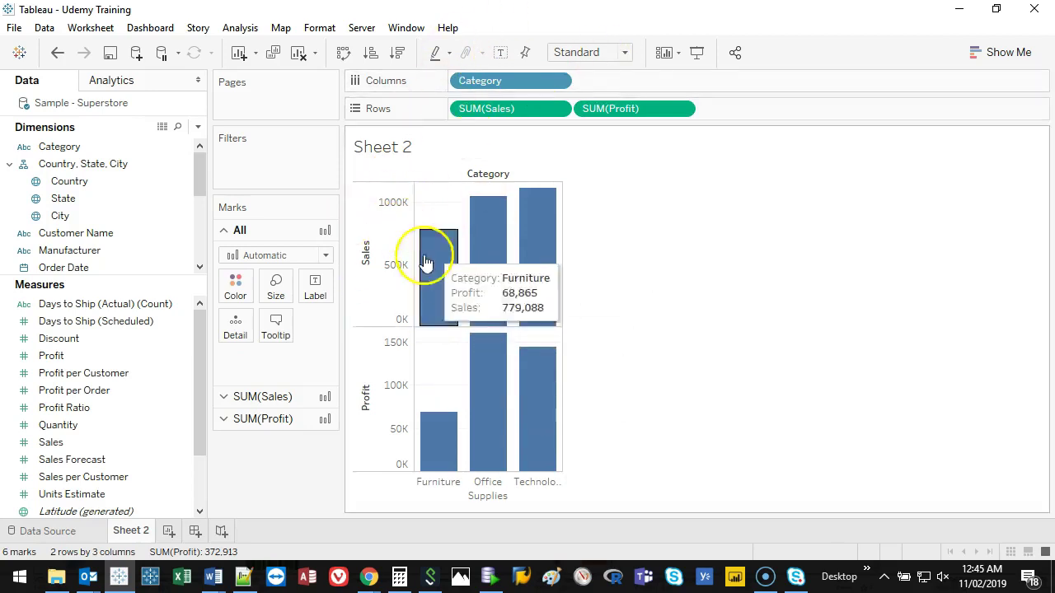
pyautogui.click(273, 398)
pyautogui.click(236, 316)
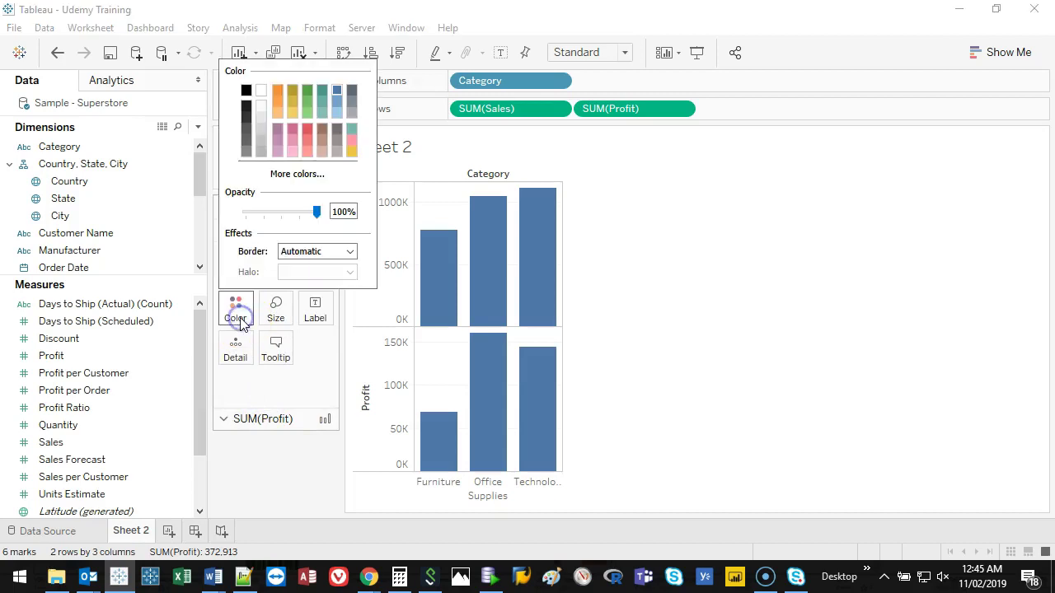
pyautogui.click(307, 89)
pyautogui.click(298, 448)
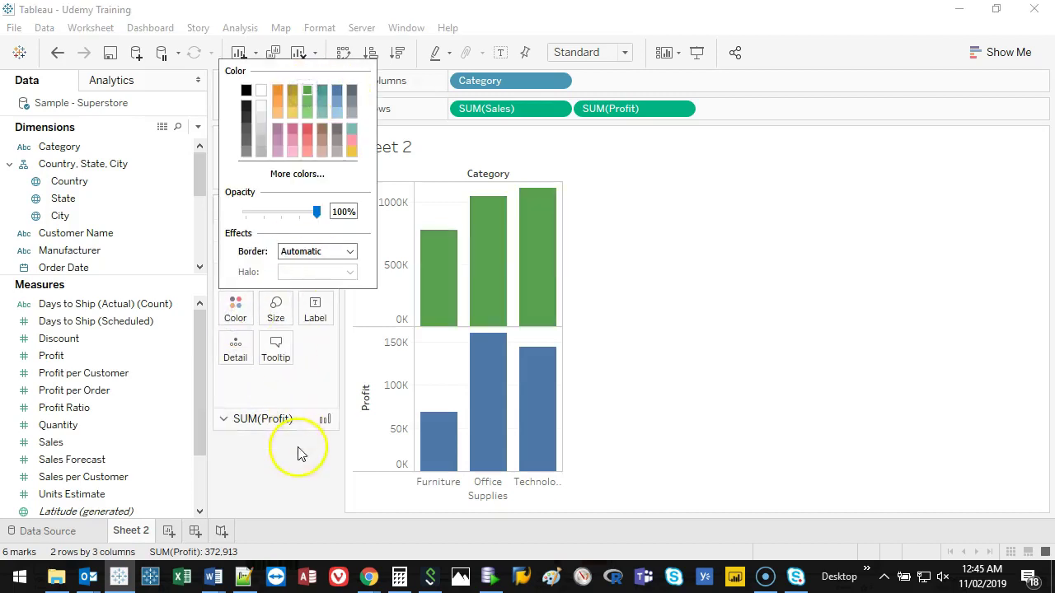
pyautogui.click(258, 422)
pyautogui.click(255, 489)
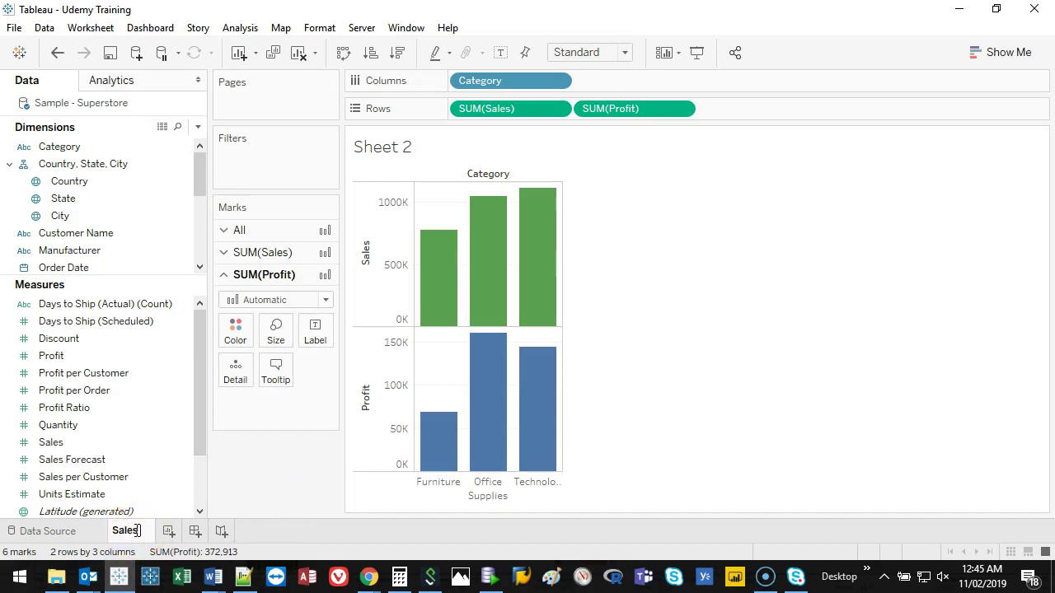
# Rename the worksheet as Sales and Profits and add a new blank worksheet after it
pyautogui.write('its')
pyautogui.press('Return')
pyautogui.click(198, 539)
pyautogui.click(212, 532)
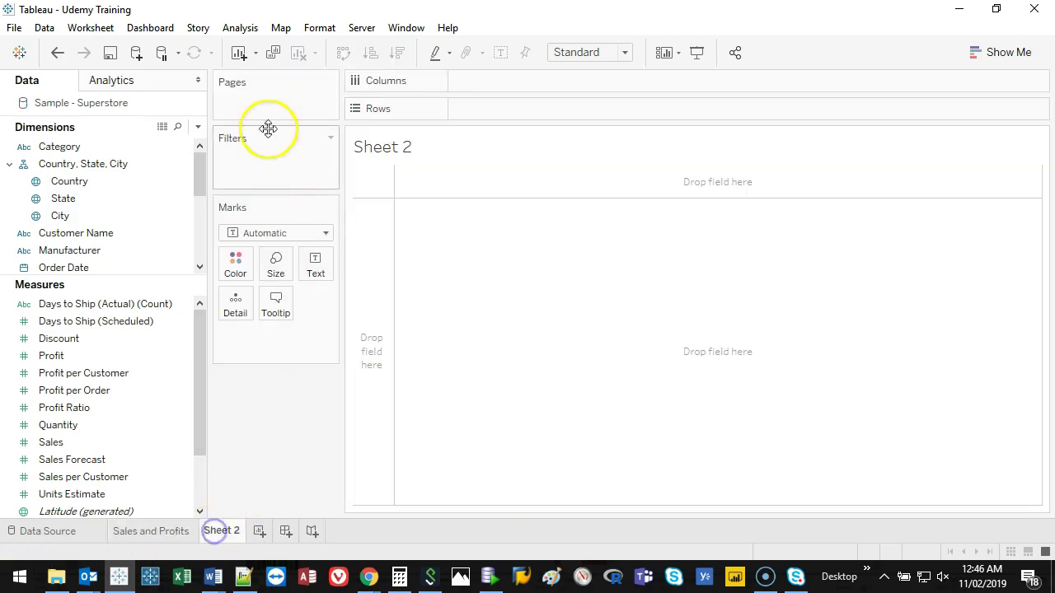
# Widen the field list and build a bar chart with Sub-Category on rows and Sales and Profit on columns
pyautogui.moveTo(209, 207); pyautogui.dragTo(220, 209)
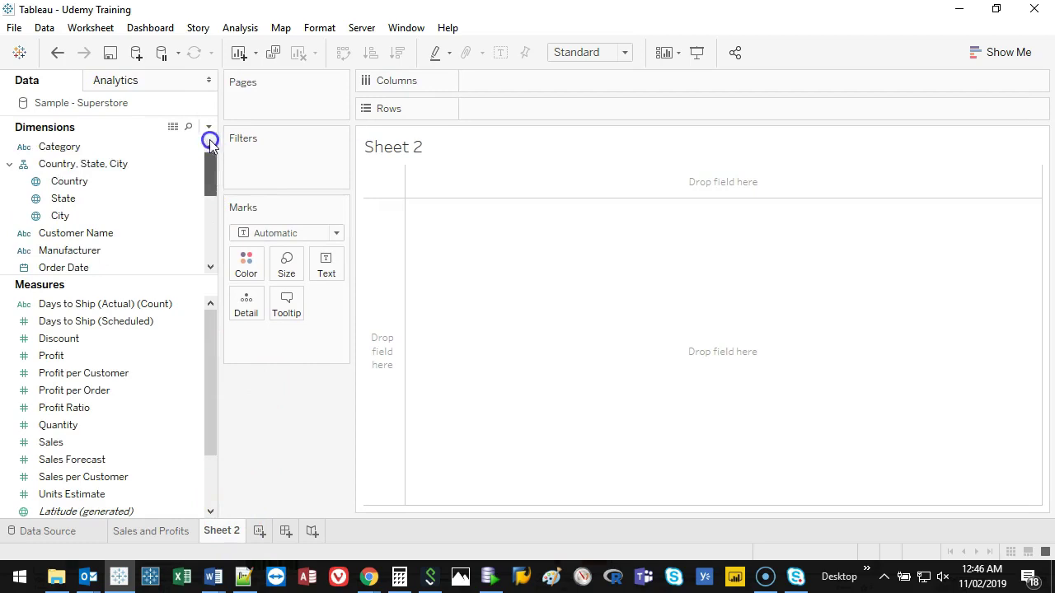
pyautogui.moveTo(210, 169); pyautogui.dragTo(207, 244)
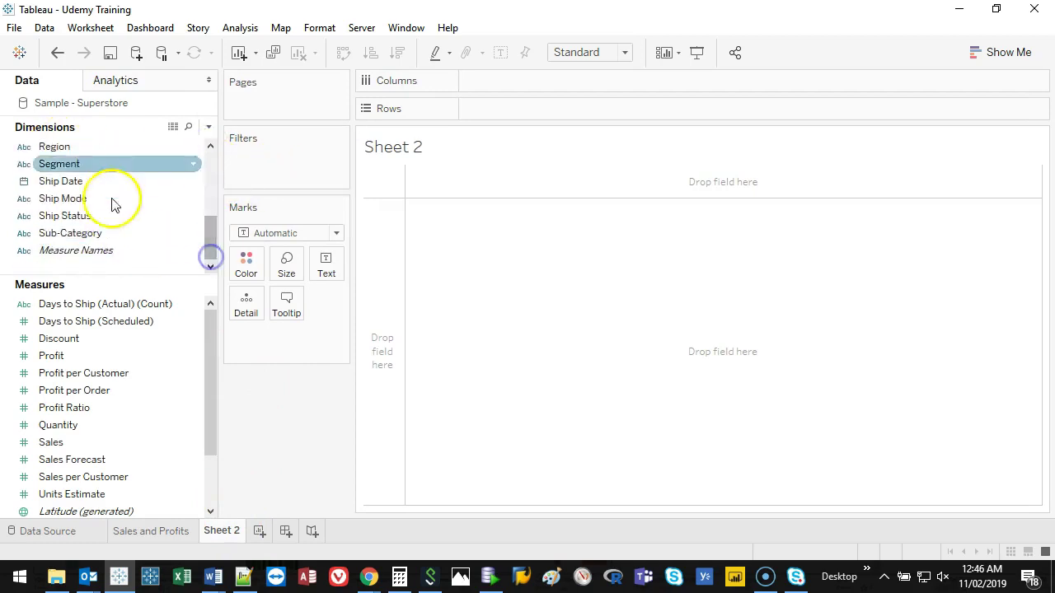
pyautogui.moveTo(64, 234); pyautogui.dragTo(376, 249)
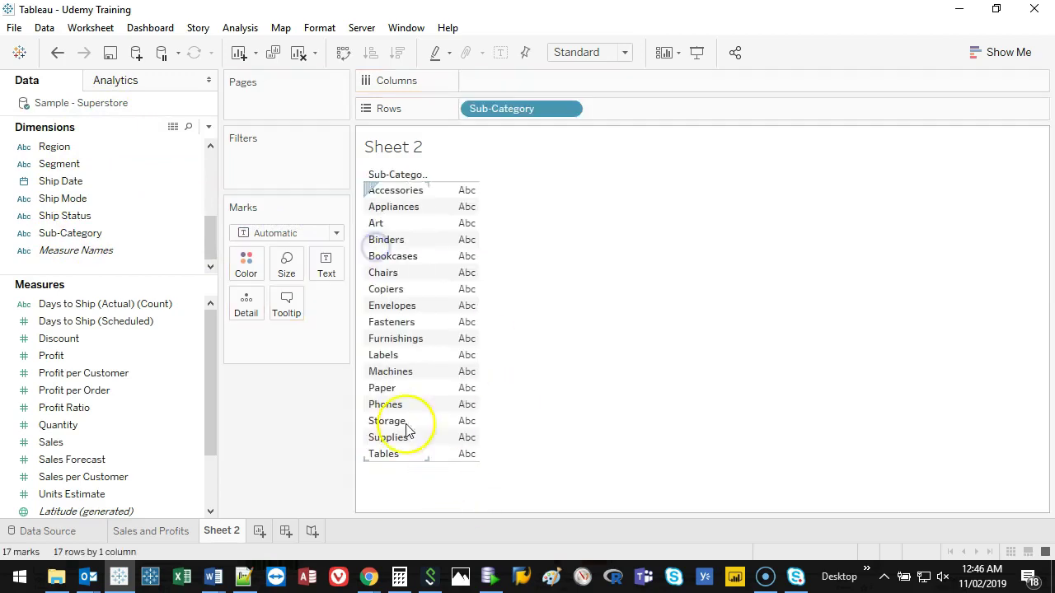
pyautogui.moveTo(83, 443); pyautogui.dragTo(534, 83)
pyautogui.moveTo(51, 356); pyautogui.dragTo(613, 78)
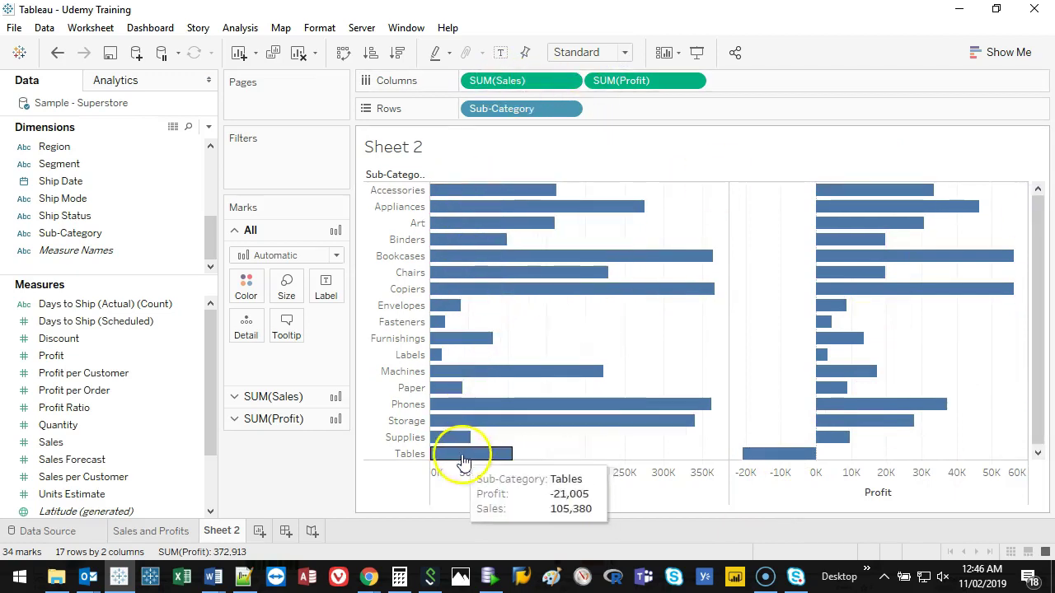
# Color the Sales bars by the Sales measure and the Profit bars by the Profit measure
pyautogui.click(276, 397)
pyautogui.moveTo(66, 442); pyautogui.dragTo(241, 320)
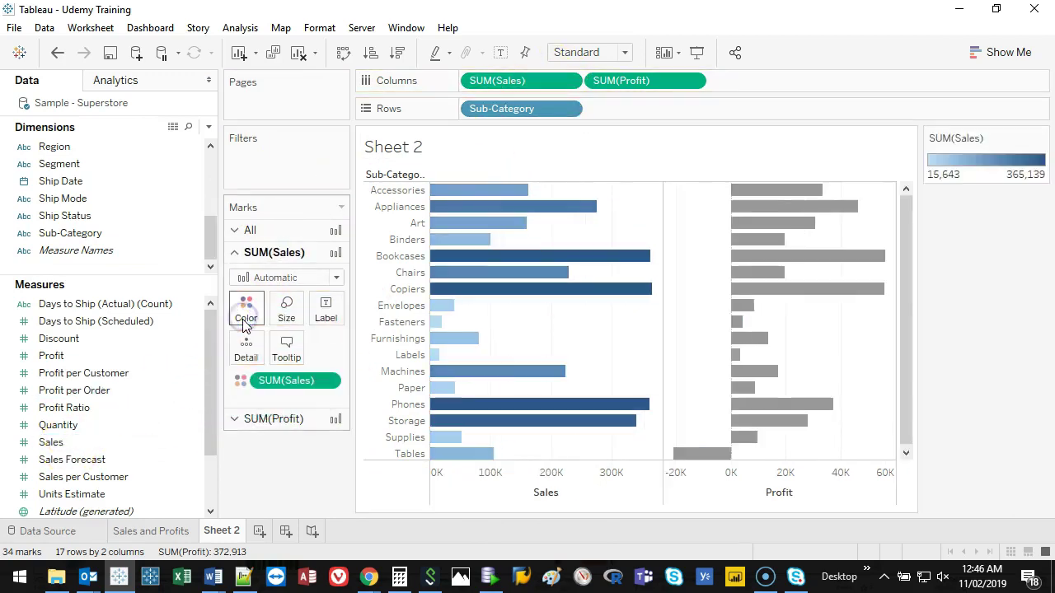
pyautogui.click(272, 420)
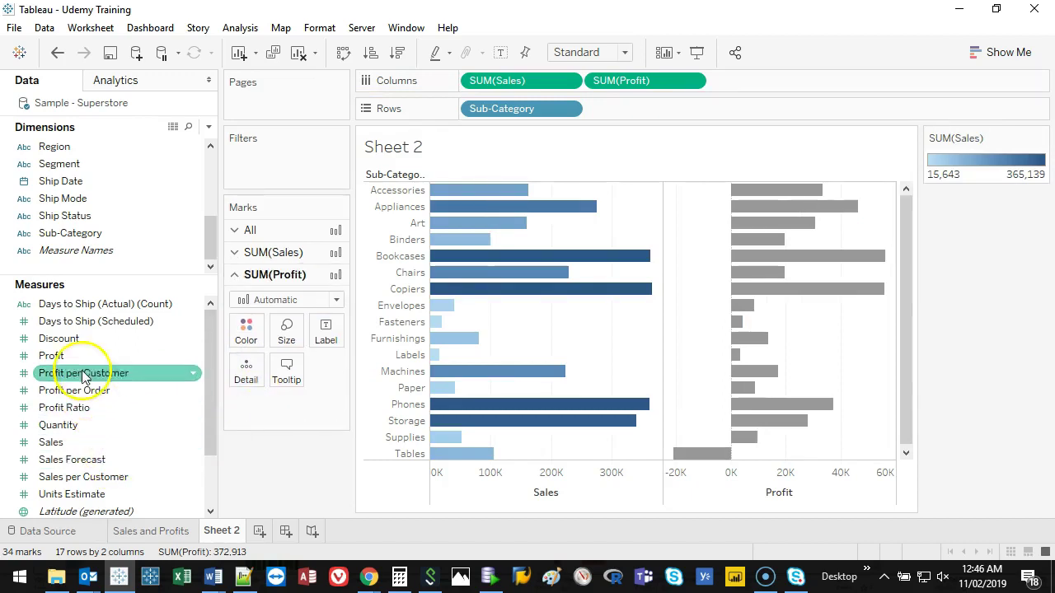
pyautogui.moveTo(63, 360); pyautogui.dragTo(247, 330)
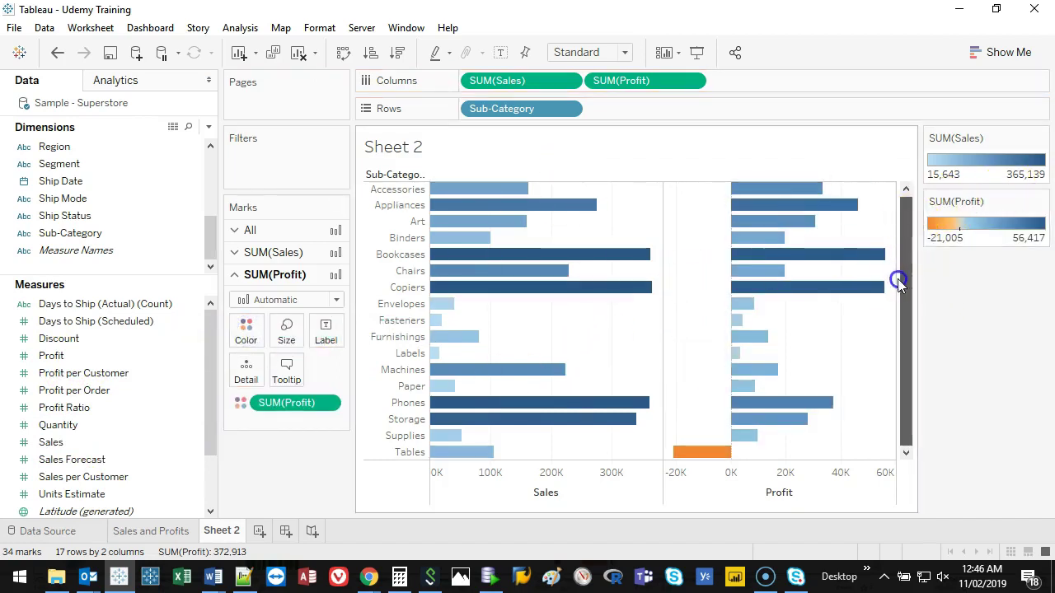
# Apply the Green palette to the Sales color scale of the Sub-Category chart
pyautogui.doubleClick(968, 162)
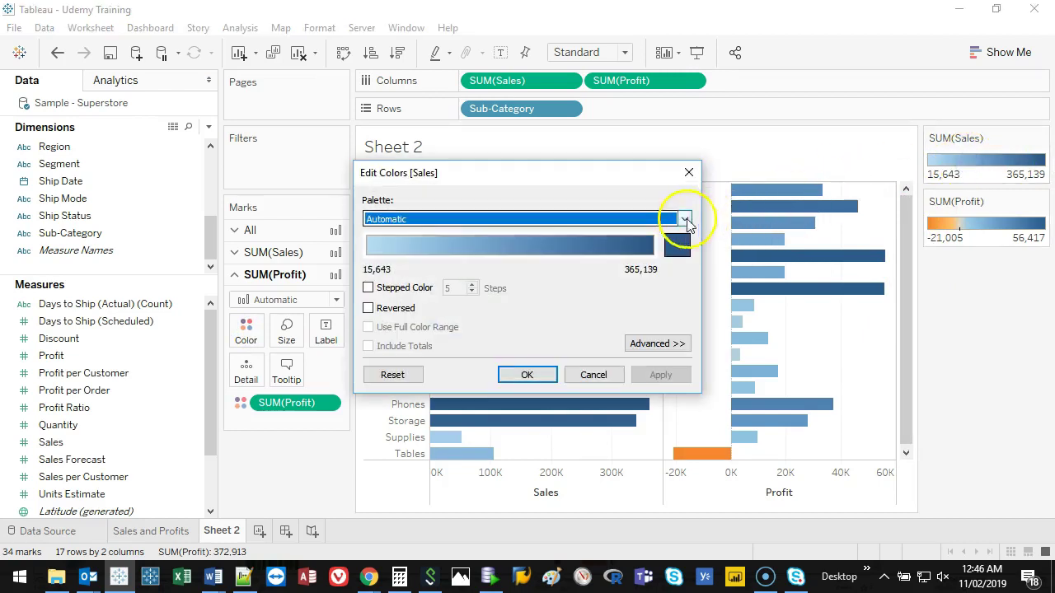
pyautogui.click(685, 220)
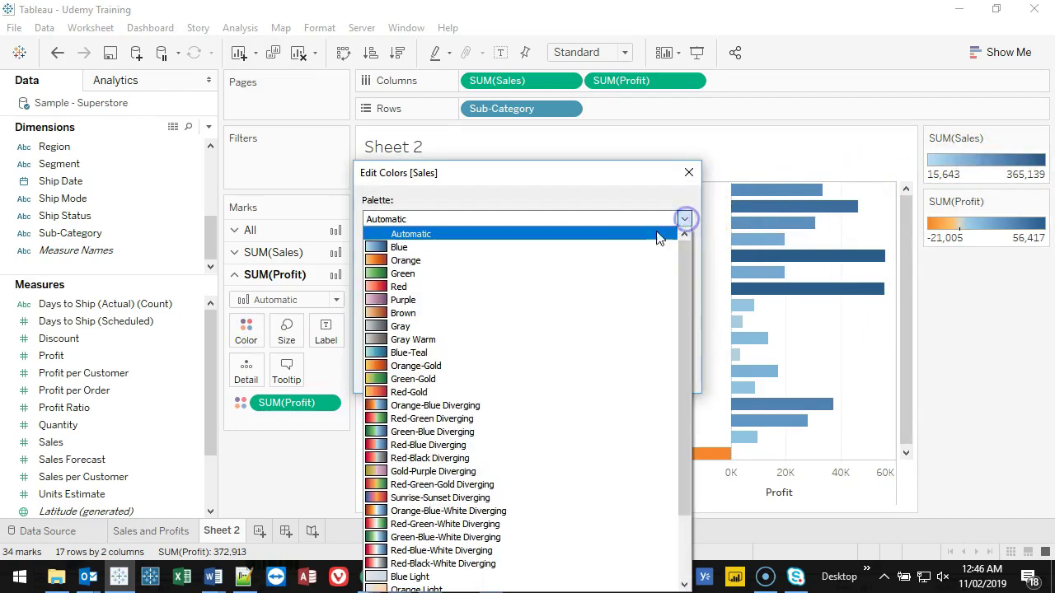
pyautogui.click(575, 274)
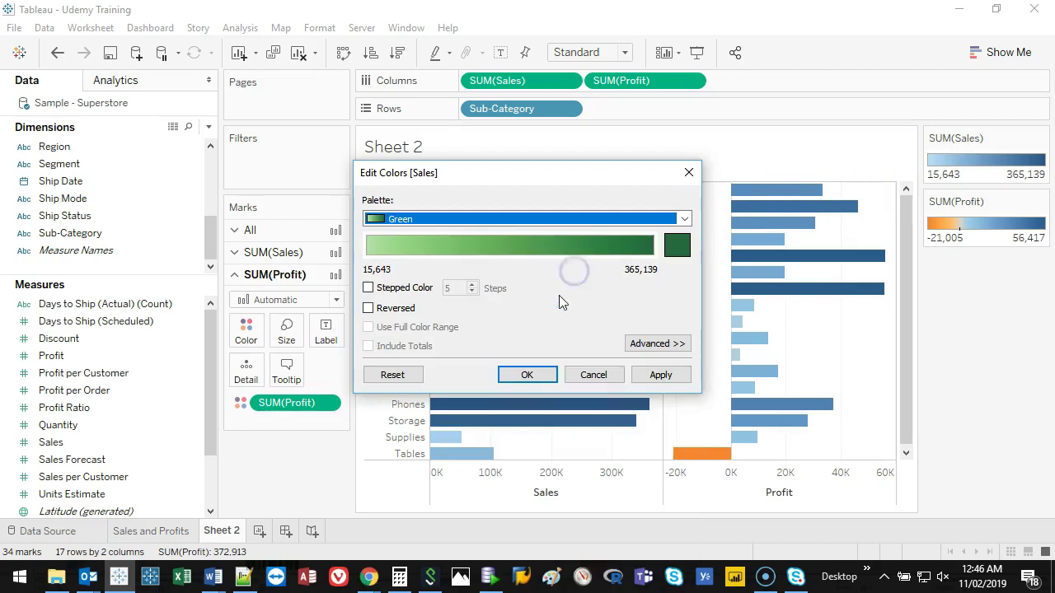
pyautogui.click(527, 376)
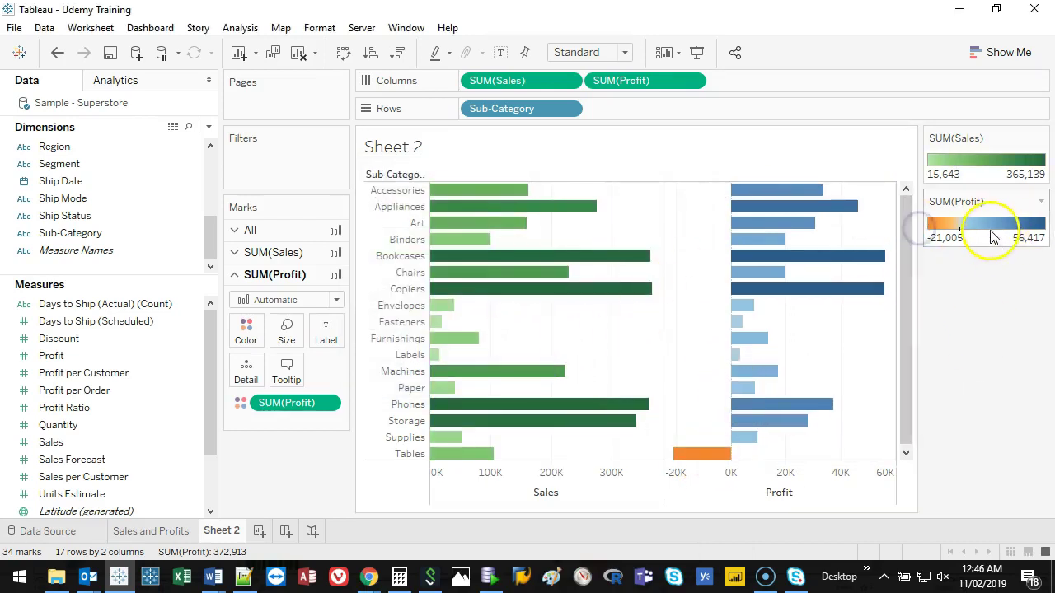
pyautogui.click(165, 530)
pyautogui.click(221, 532)
pyautogui.moveTo(534, 191)
pyautogui.moveTo(907, 262); pyautogui.dragTo(906, 265)
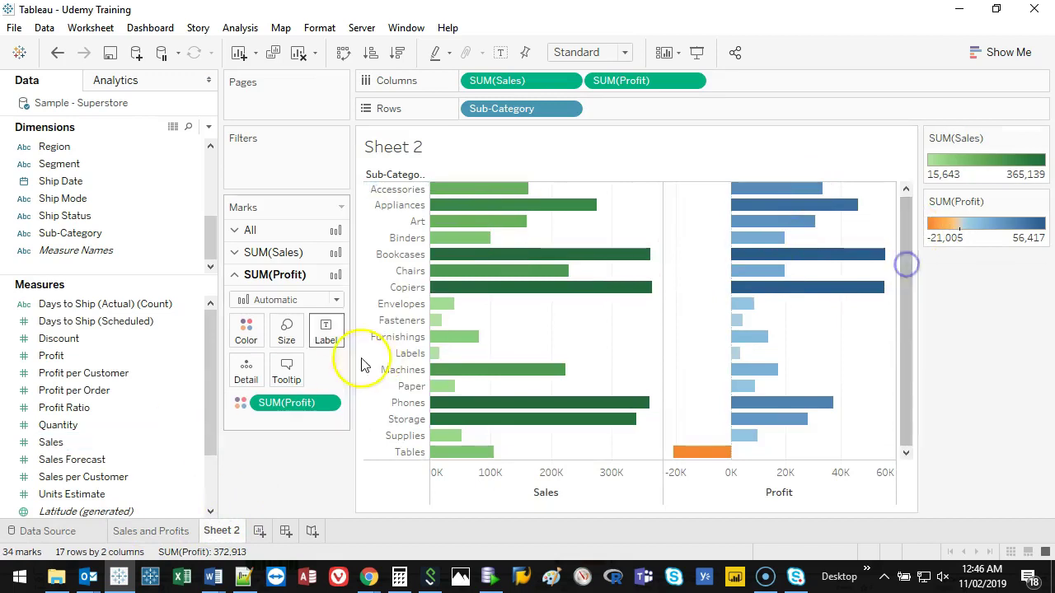
# Label the Sales bars with their Sales values and the Profit bars with their Profit values
pyautogui.click(297, 255)
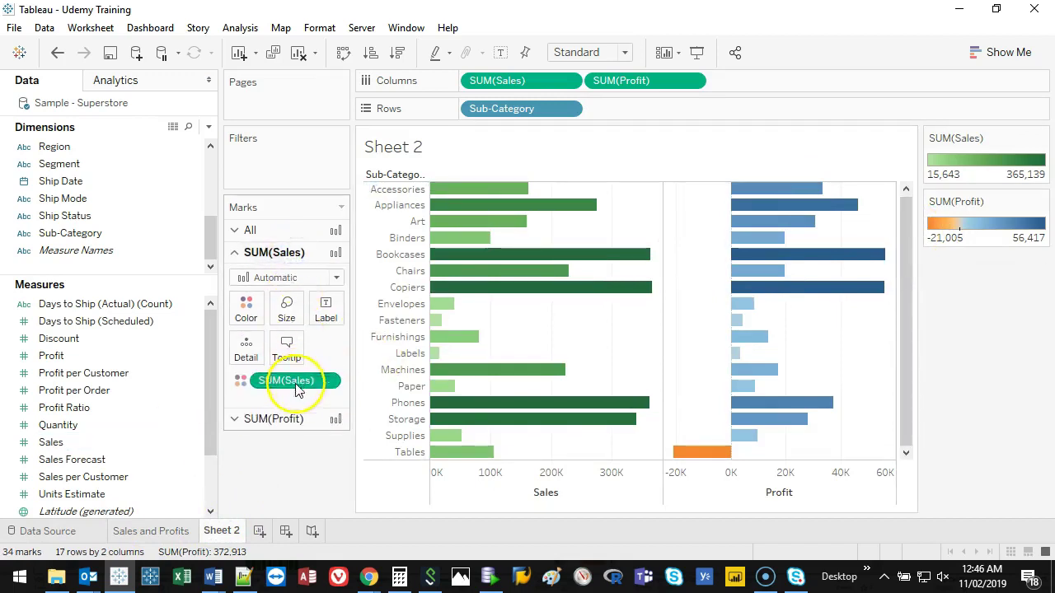
pyautogui.moveTo(280, 388); pyautogui.dragTo(326, 309)
pyautogui.click(289, 439)
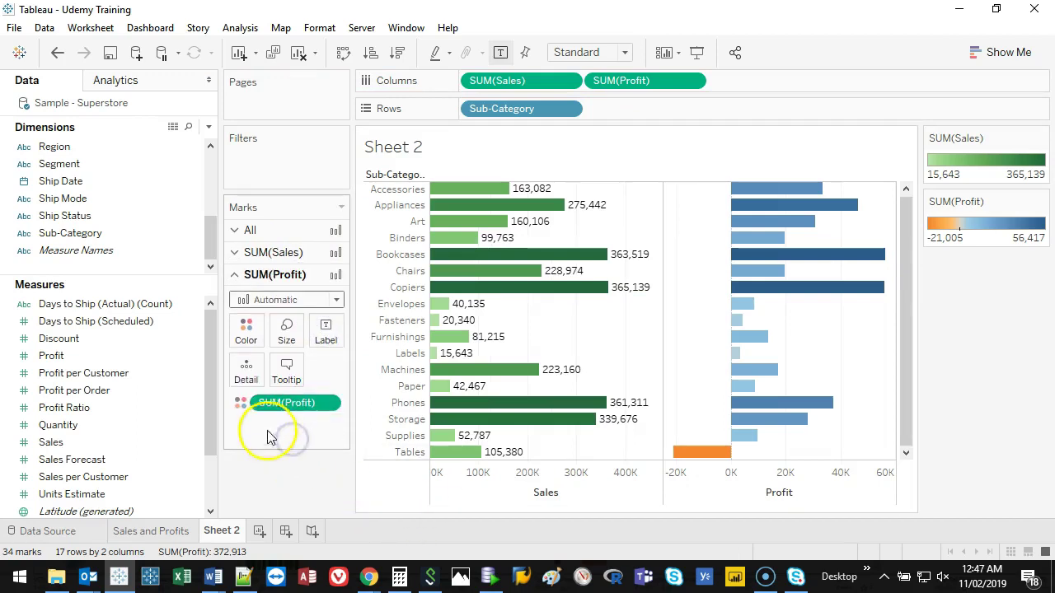
pyautogui.moveTo(280, 415); pyautogui.dragTo(327, 329)
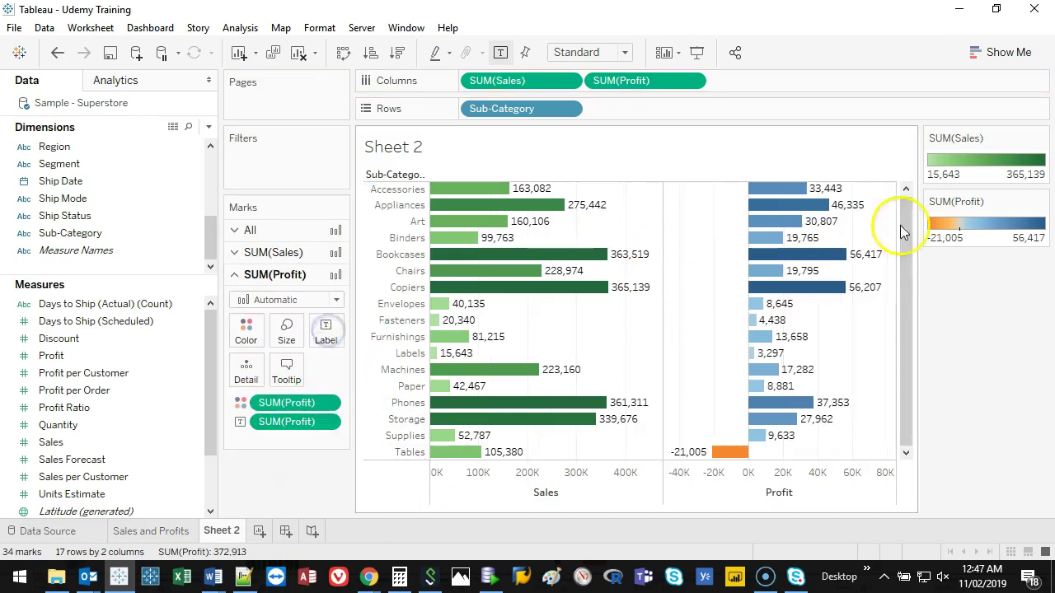
# Sort the sub-categories by Profit, first in descending order and finally in ascending order
pyautogui.click(802, 494)
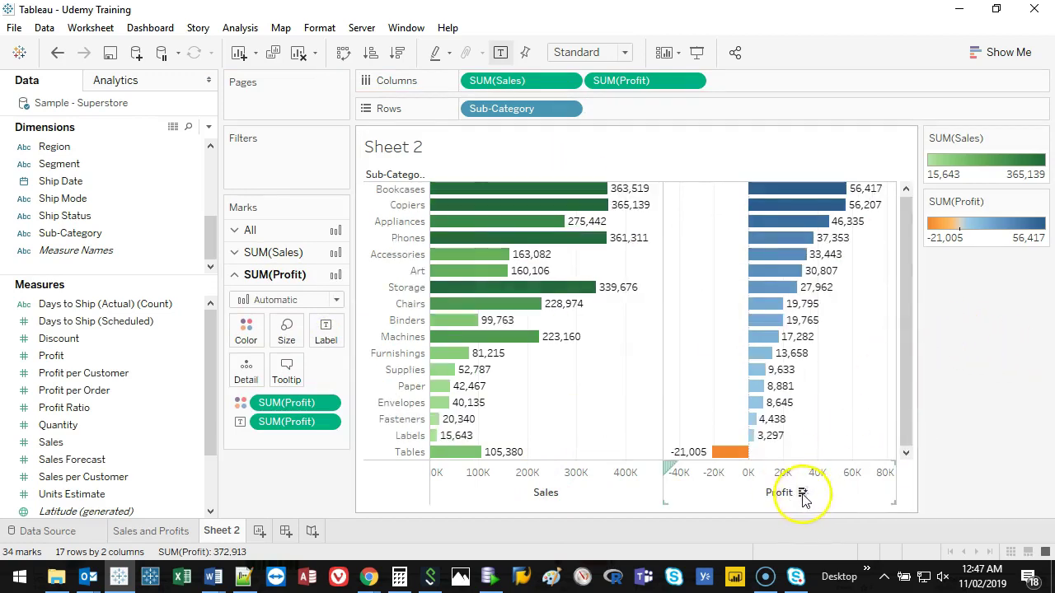
pyautogui.moveTo(762, 219)
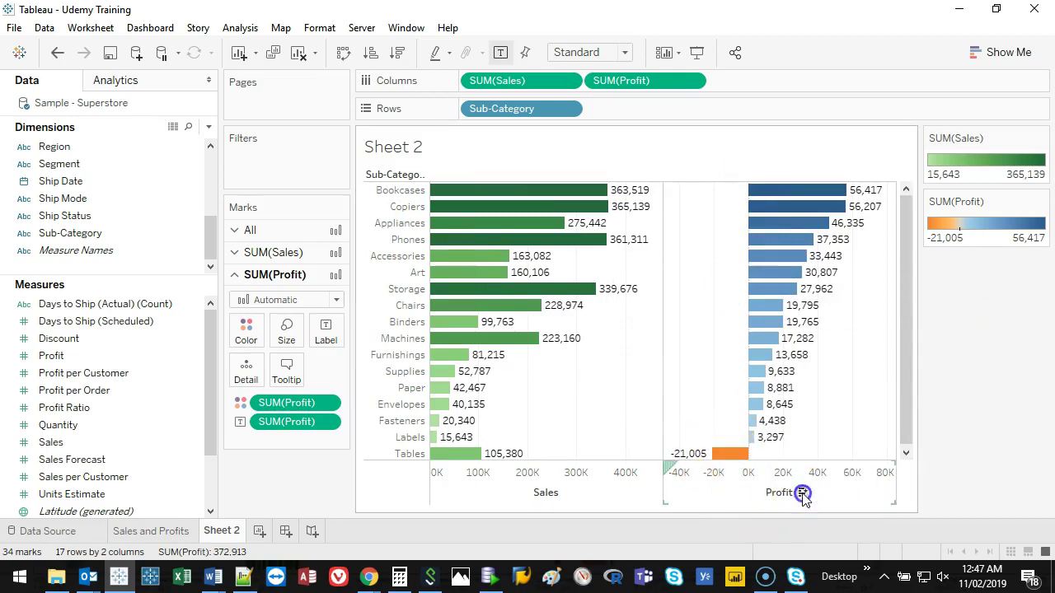
pyautogui.click(801, 494)
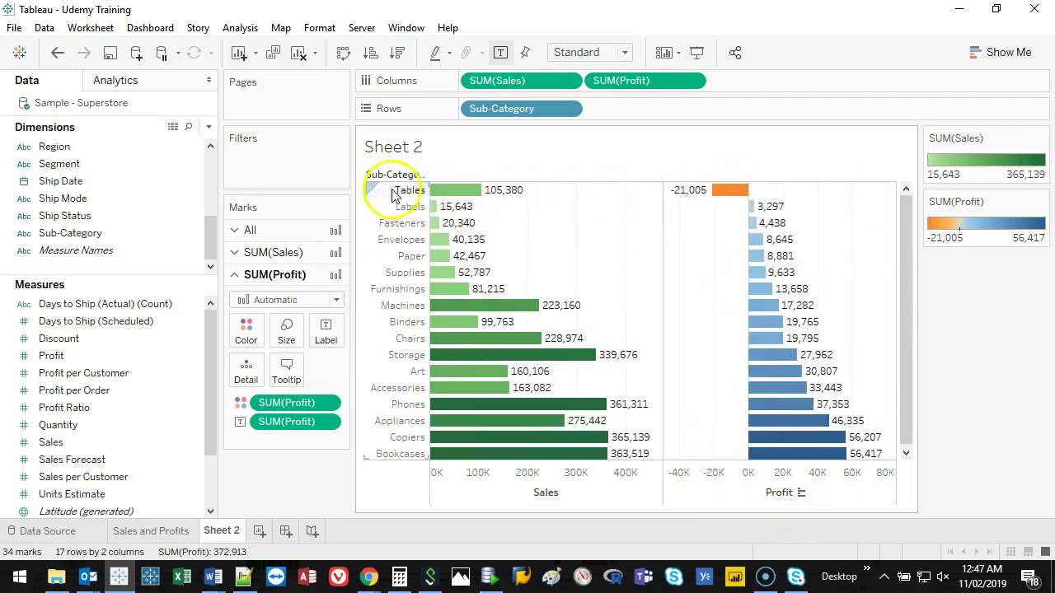
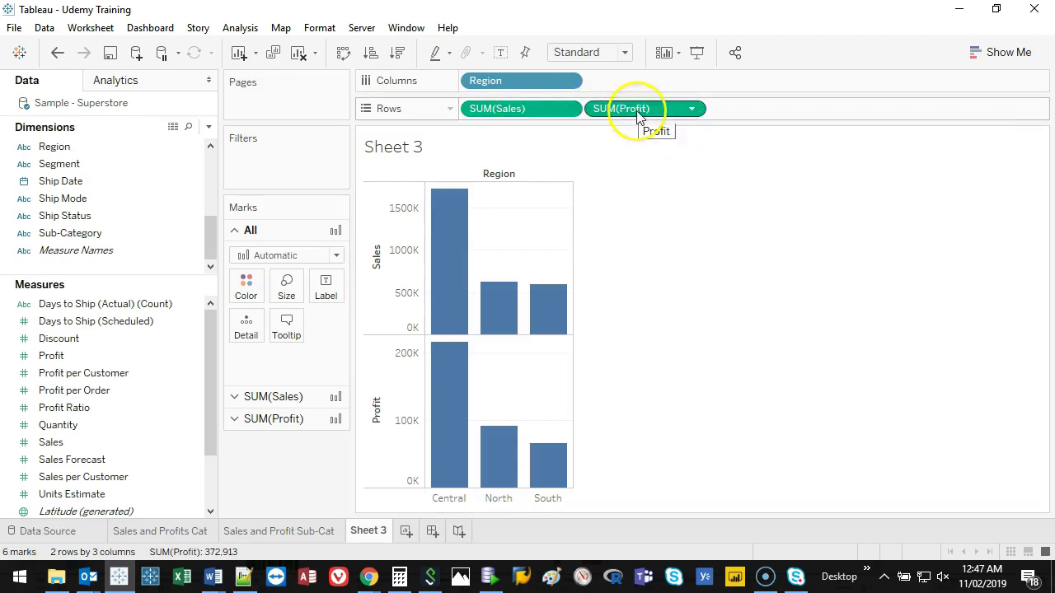
# Try combining Sales and Profit by Region on a dual axis and undo it
pyautogui.rightClick(639, 112)
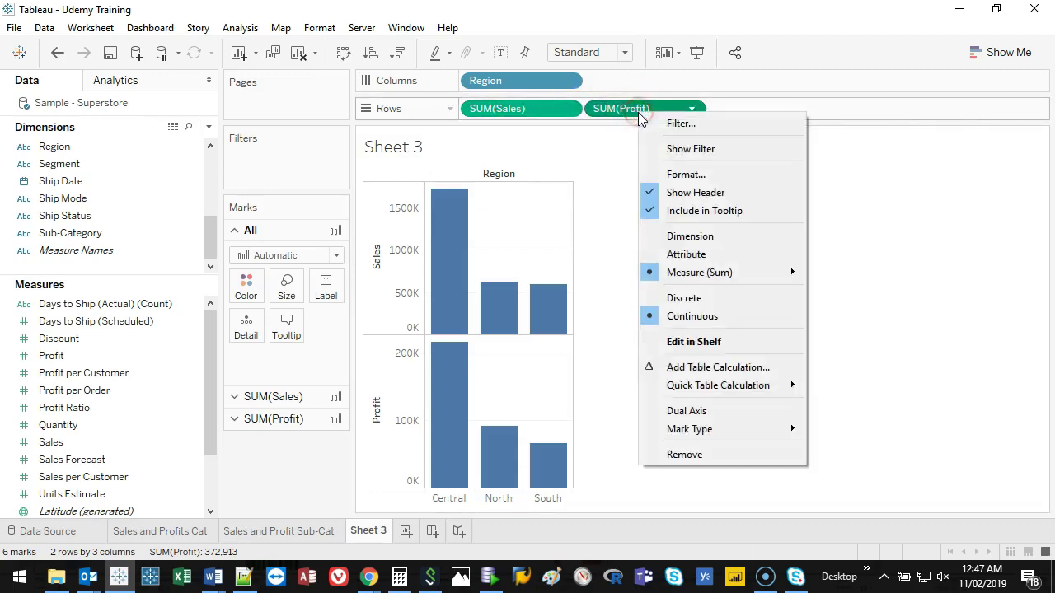
pyautogui.click(752, 420)
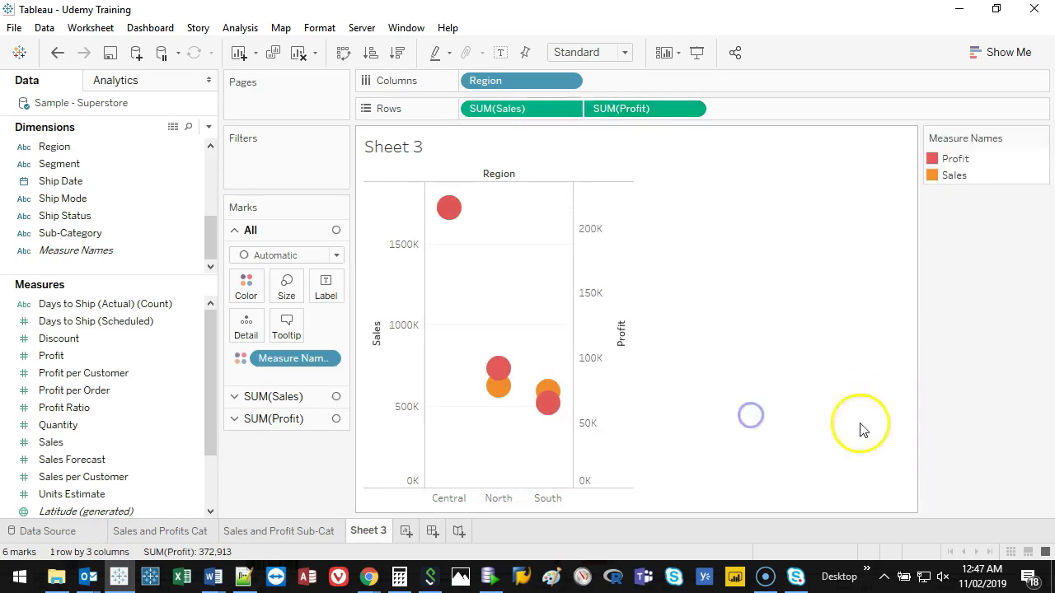
pyautogui.click(58, 52)
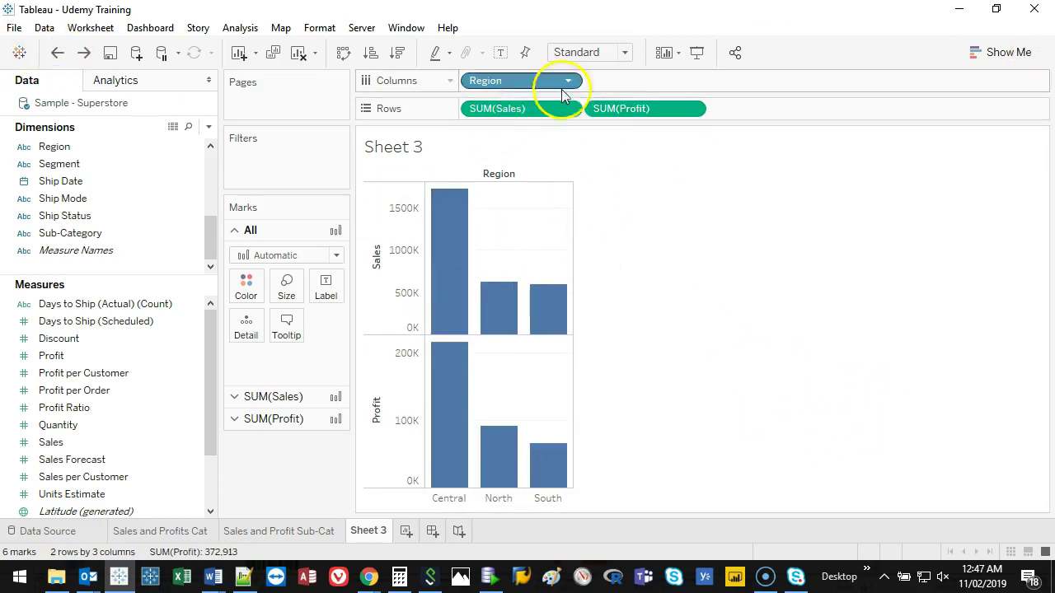
pyautogui.click(989, 52)
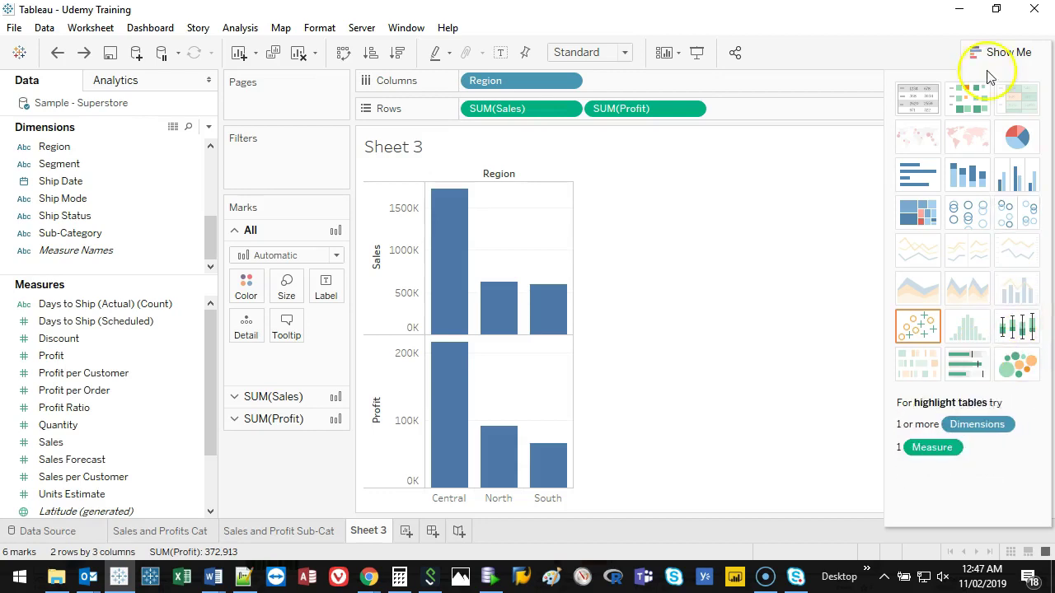
pyautogui.click(1010, 59)
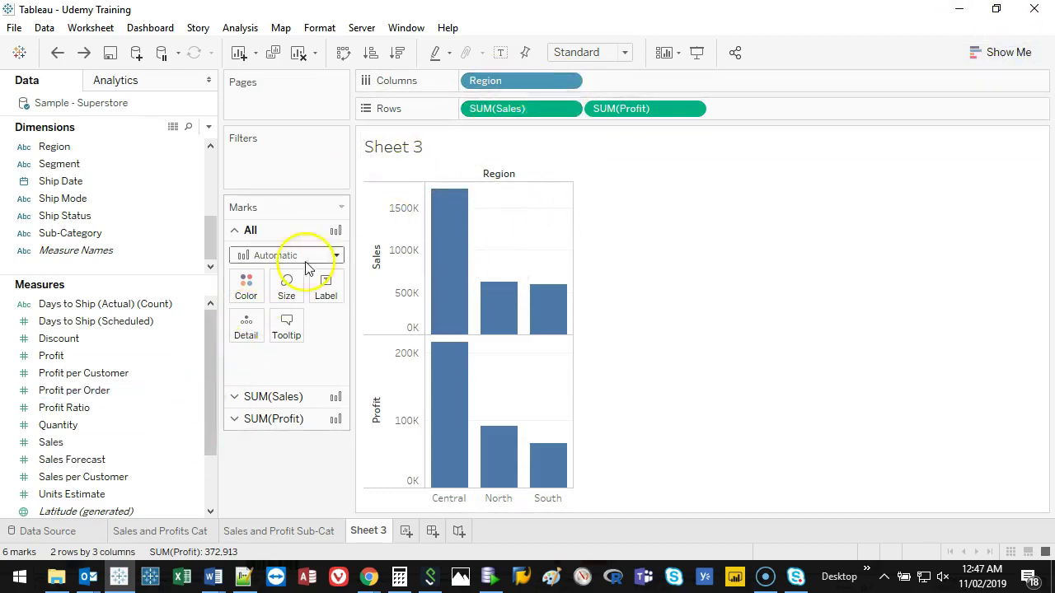
# Break the regional Sales and Profit chart down by Country, placed after Region on the columns
pyautogui.moveTo(211, 237); pyautogui.dragTo(206, 165)
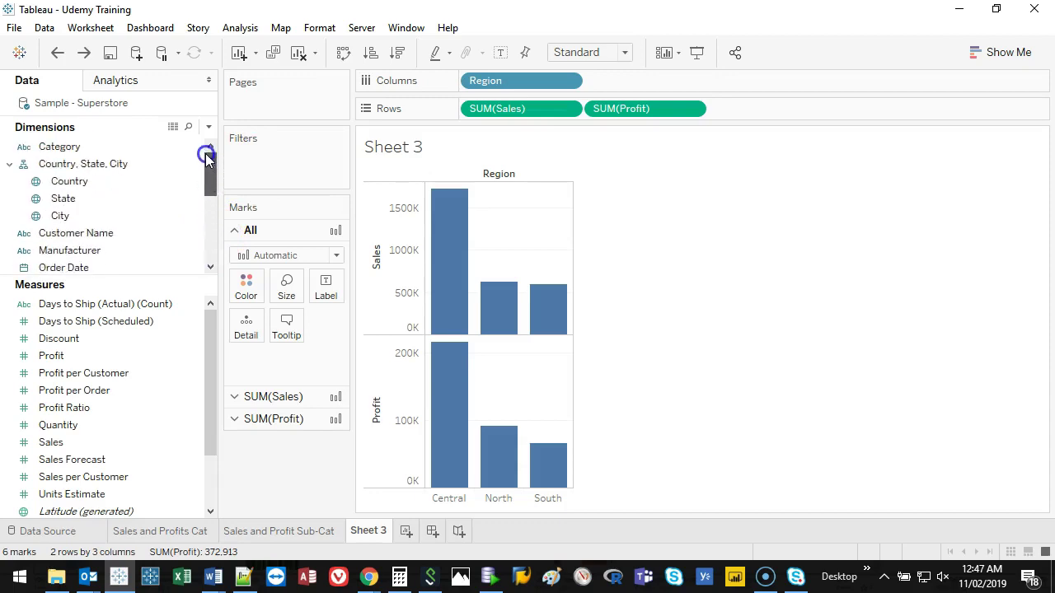
pyautogui.click(72, 183)
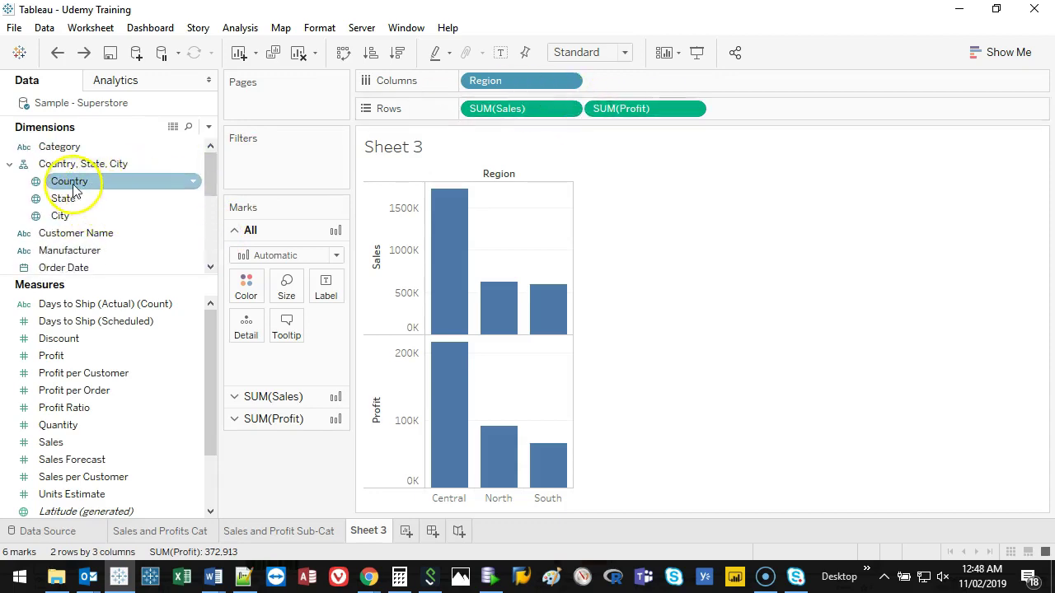
pyautogui.moveTo(71, 180); pyautogui.dragTo(633, 84)
pyautogui.moveTo(901, 391)
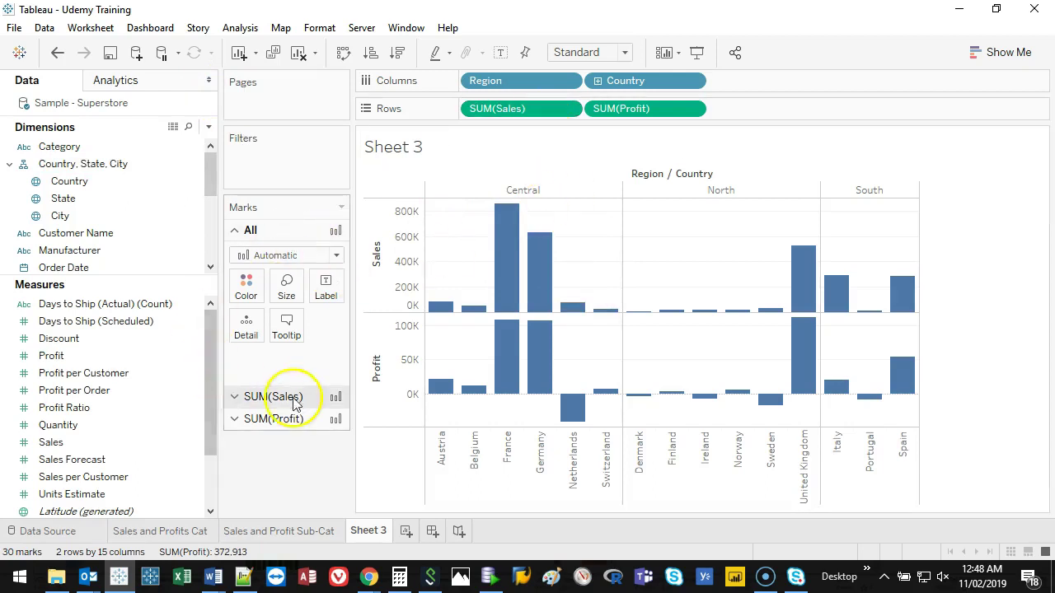
# Color the regional chart's Sales bars by the Sales measure and its Profit bars by the Profit measure
pyautogui.click(265, 398)
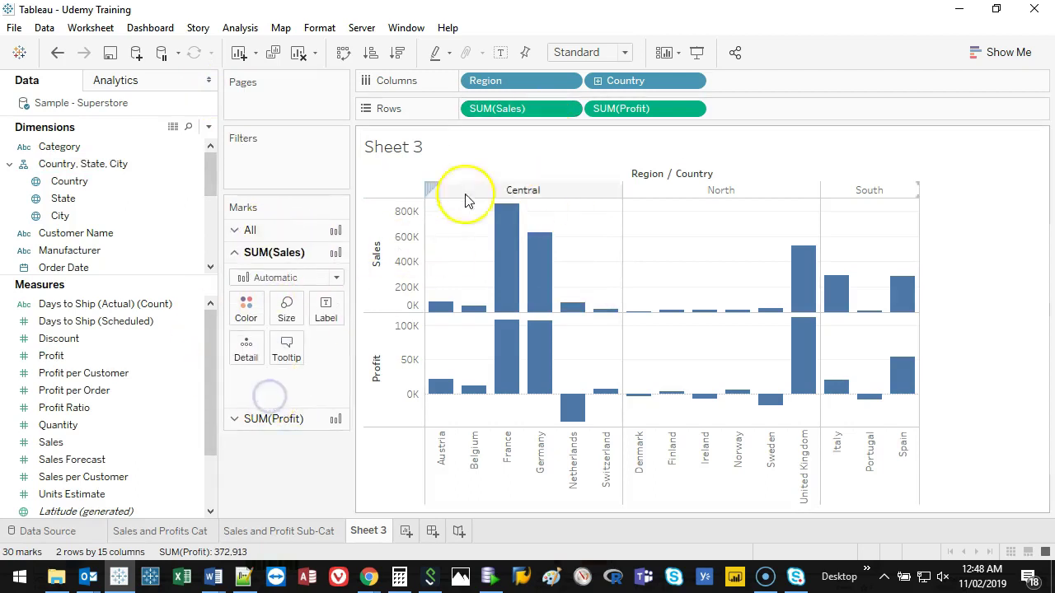
pyautogui.moveTo(509, 115); pyautogui.dragTo(247, 310)
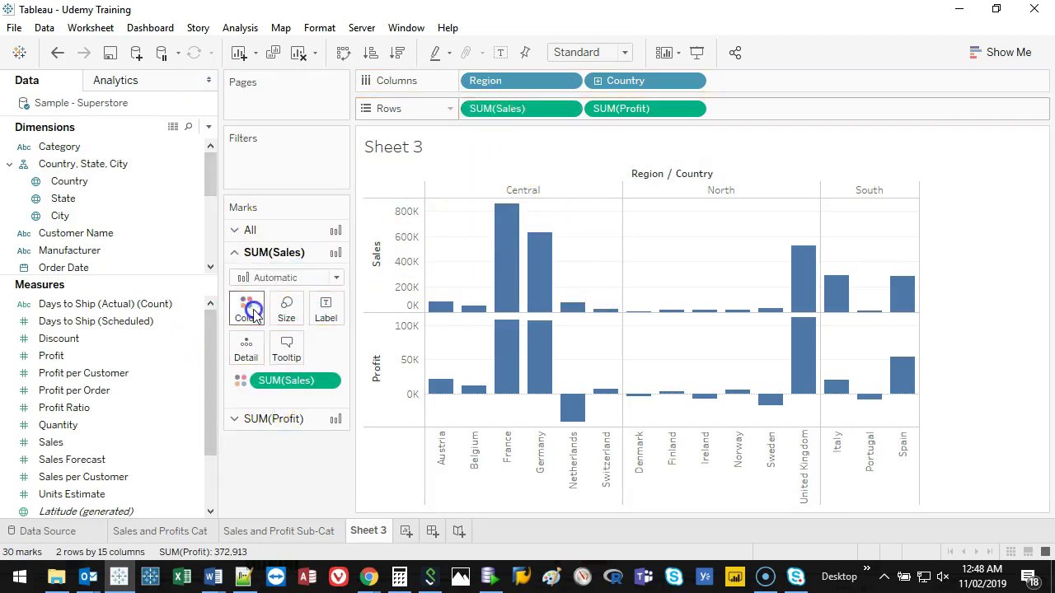
pyautogui.click(285, 420)
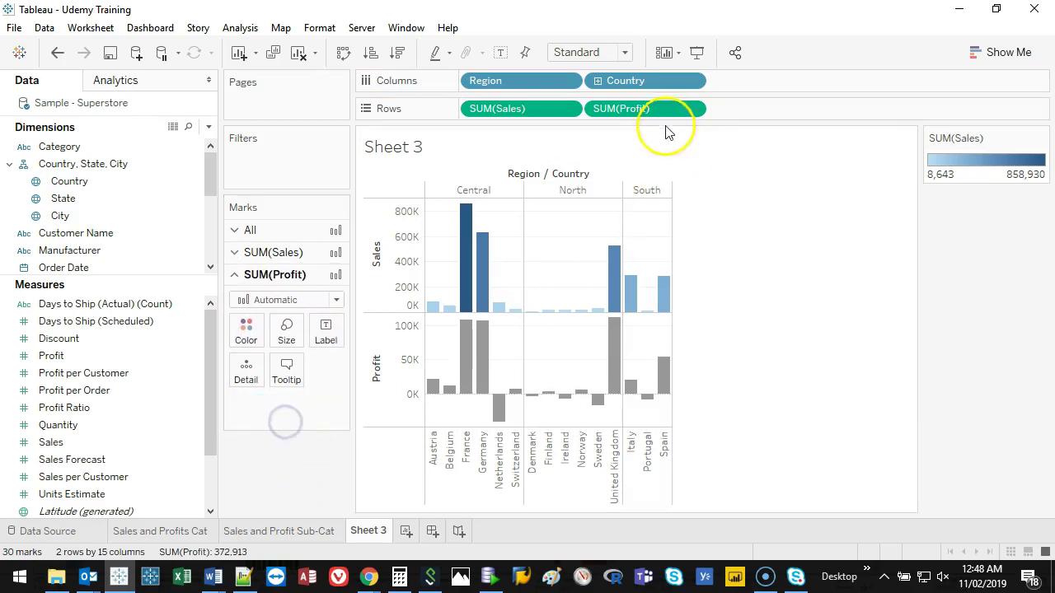
pyautogui.moveTo(659, 114); pyautogui.dragTo(246, 326)
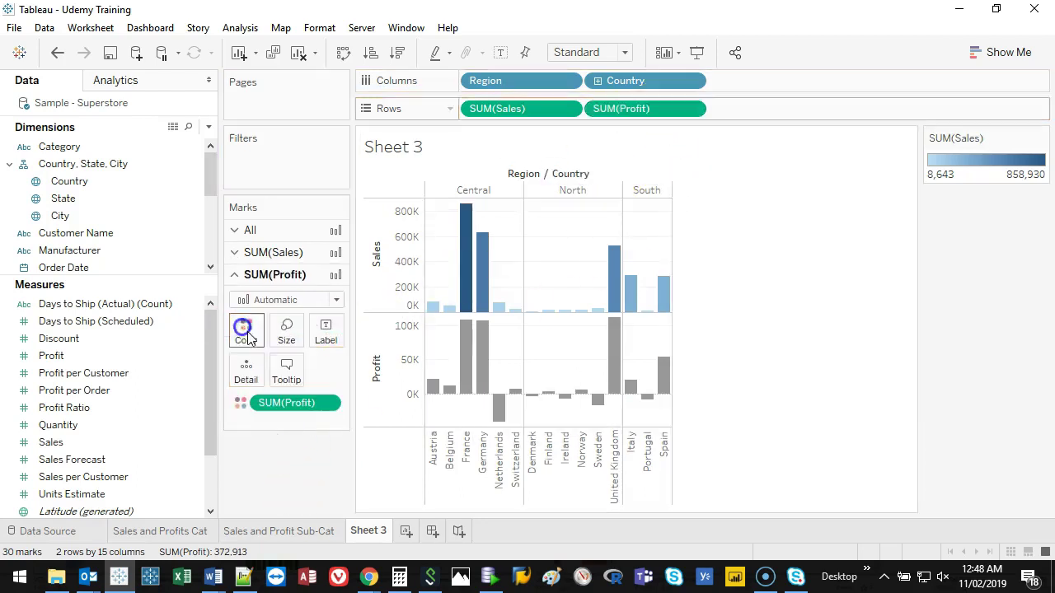
# Apply the Green palette to the Sales color scale of the Region and Country chart
pyautogui.click(275, 252)
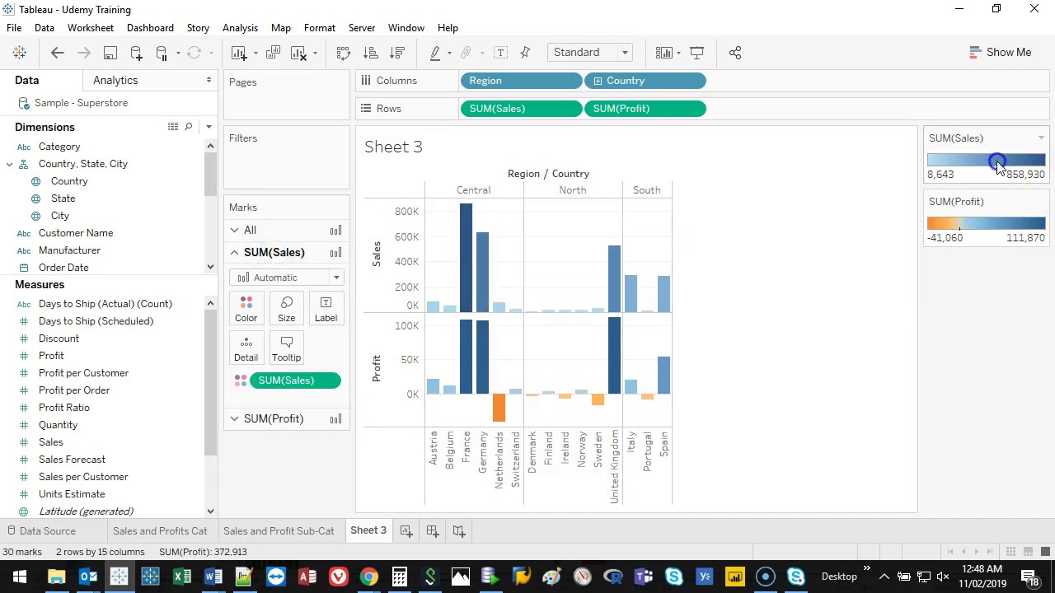
pyautogui.doubleClick(997, 161)
pyautogui.click(586, 218)
pyautogui.click(539, 279)
pyautogui.click(532, 373)
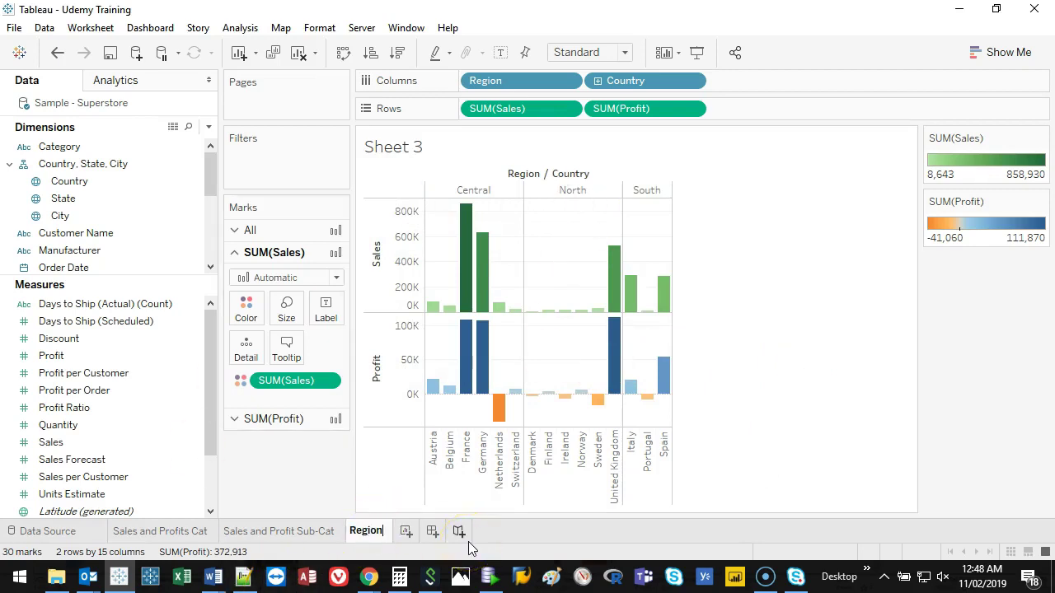
# Rename the worksheet as Region Sales and Profit
pyautogui.write('and Profit')
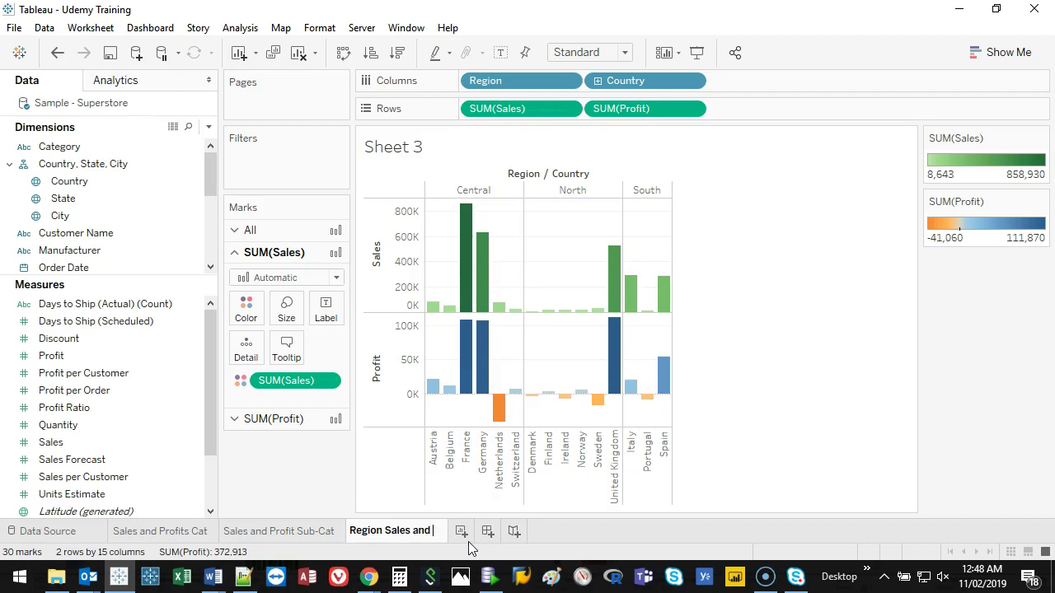
pyautogui.press('Return')
pyautogui.click(50, 363)
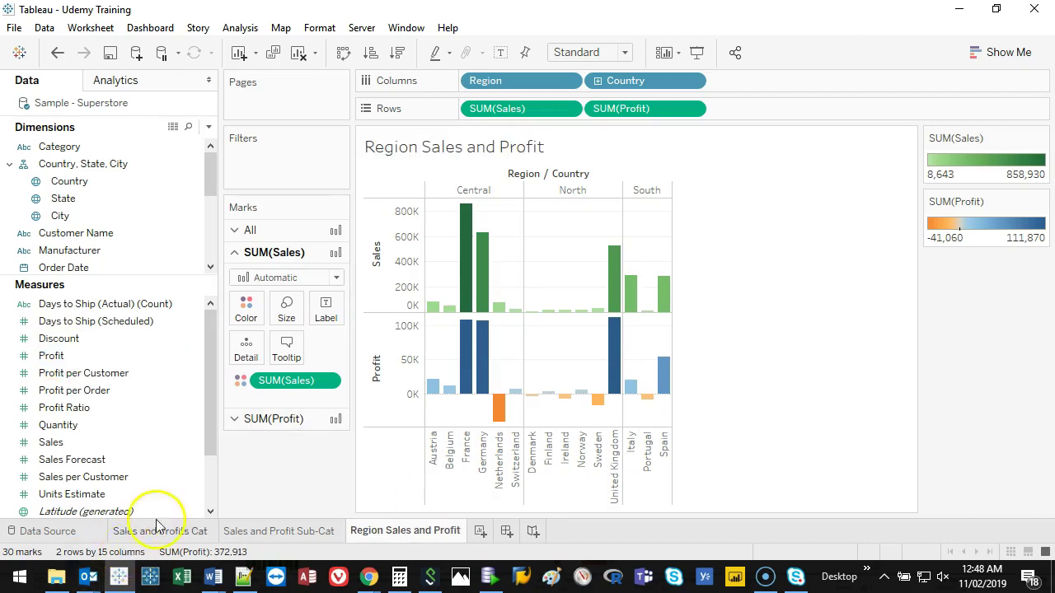
# Review the category, sub-category and region worksheets and add a new blank dashboard
pyautogui.click(164, 530)
pyautogui.click(263, 530)
pyautogui.click(420, 532)
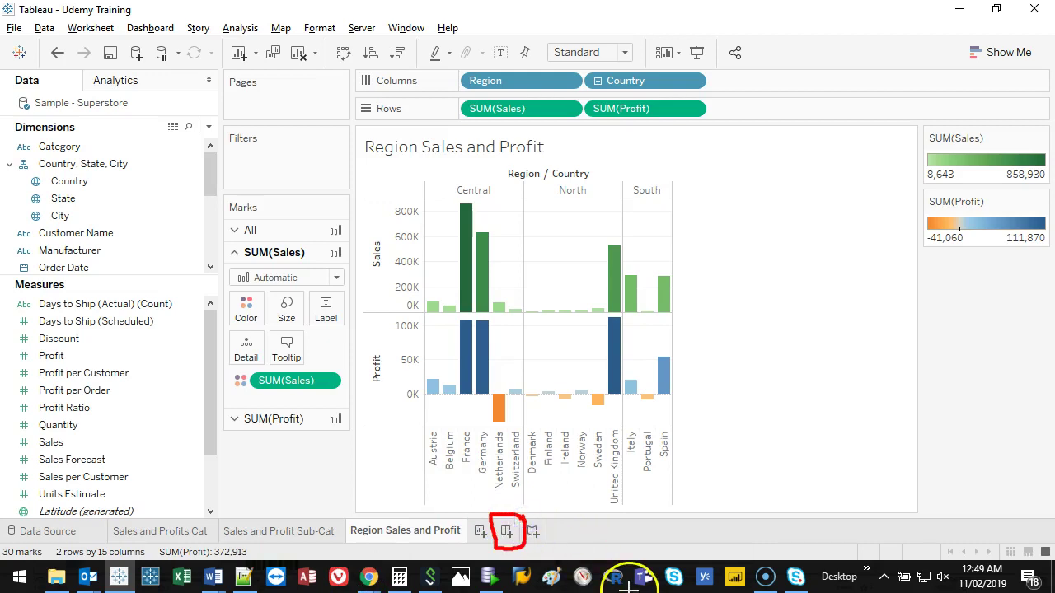
pyautogui.press('Escape')
pyautogui.click(514, 534)
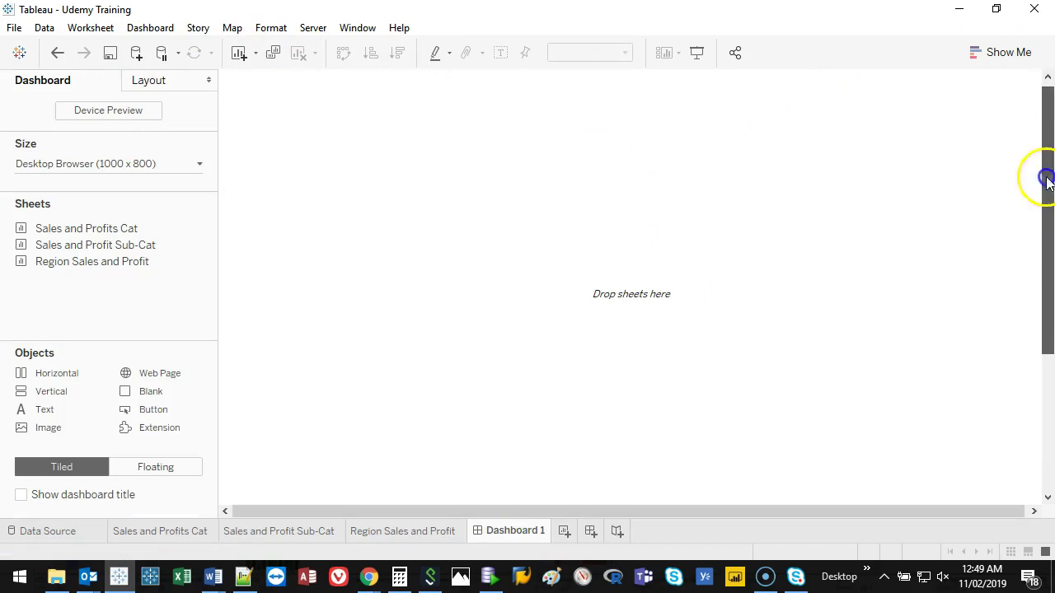
# Set the dashboard's fixed size to a custom width of 900 px
pyautogui.click(197, 165)
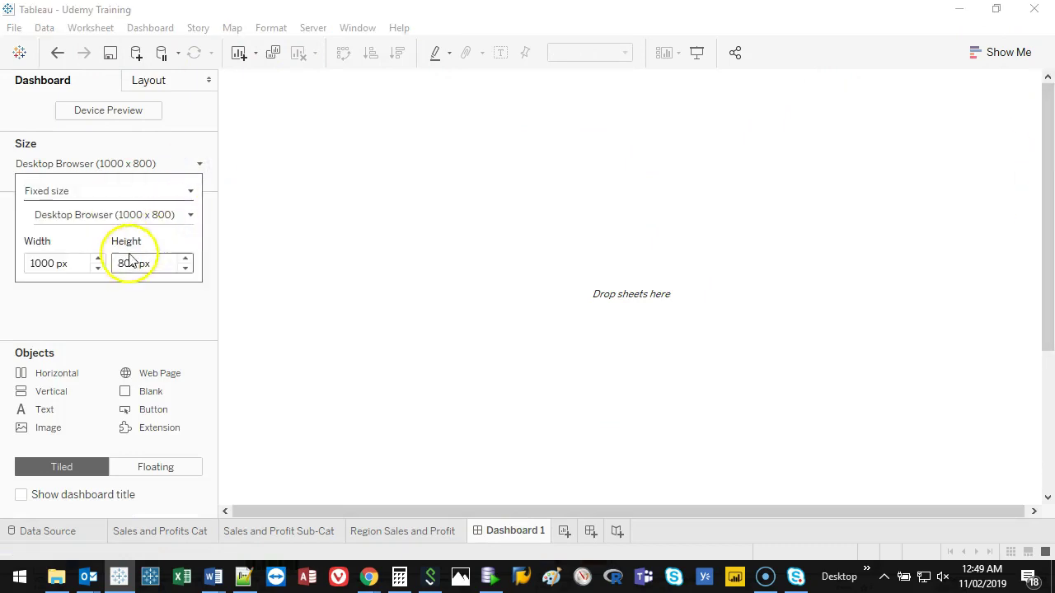
pyautogui.click(197, 164)
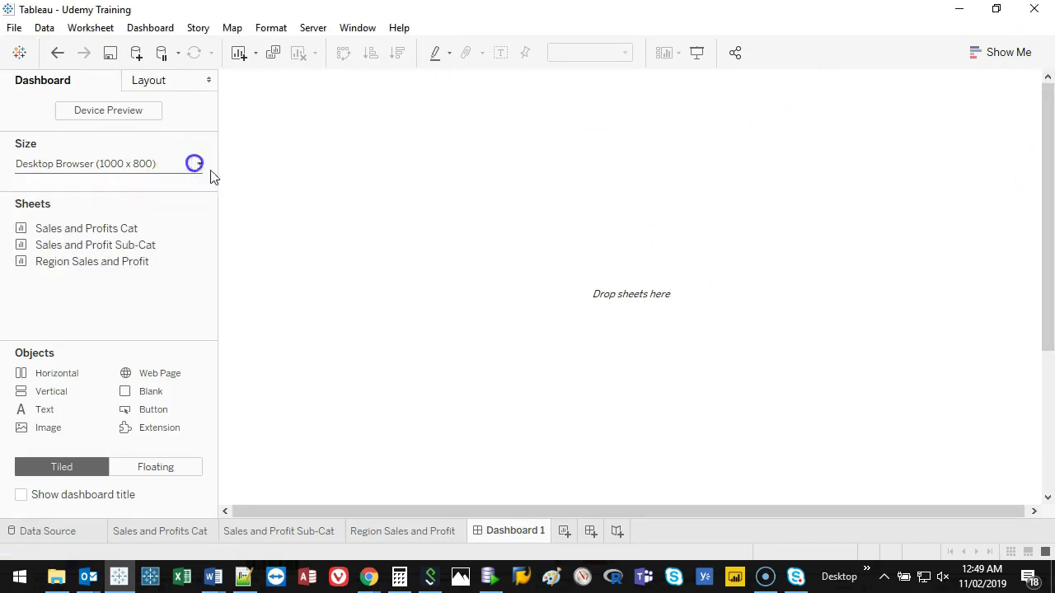
pyautogui.click(198, 165)
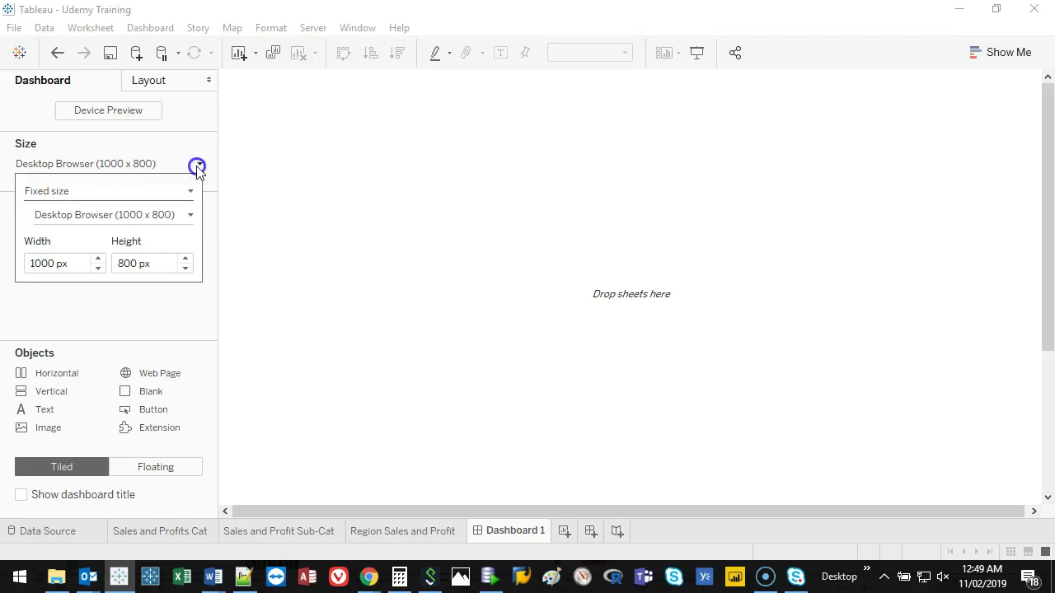
pyautogui.click(98, 267)
pyautogui.click(98, 268)
pyautogui.click(98, 258)
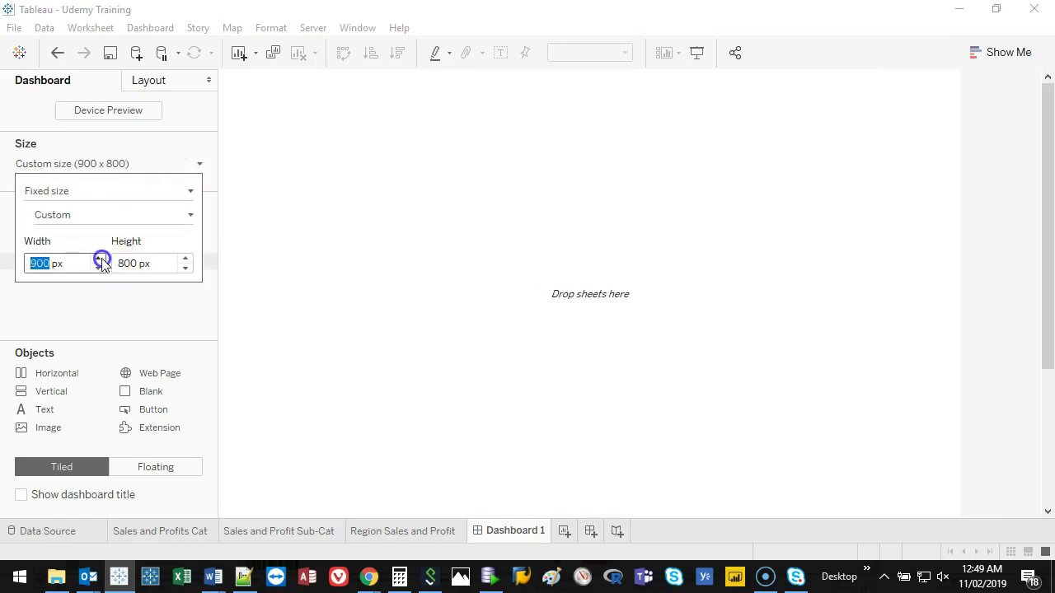
pyautogui.click(98, 259)
pyautogui.click(98, 268)
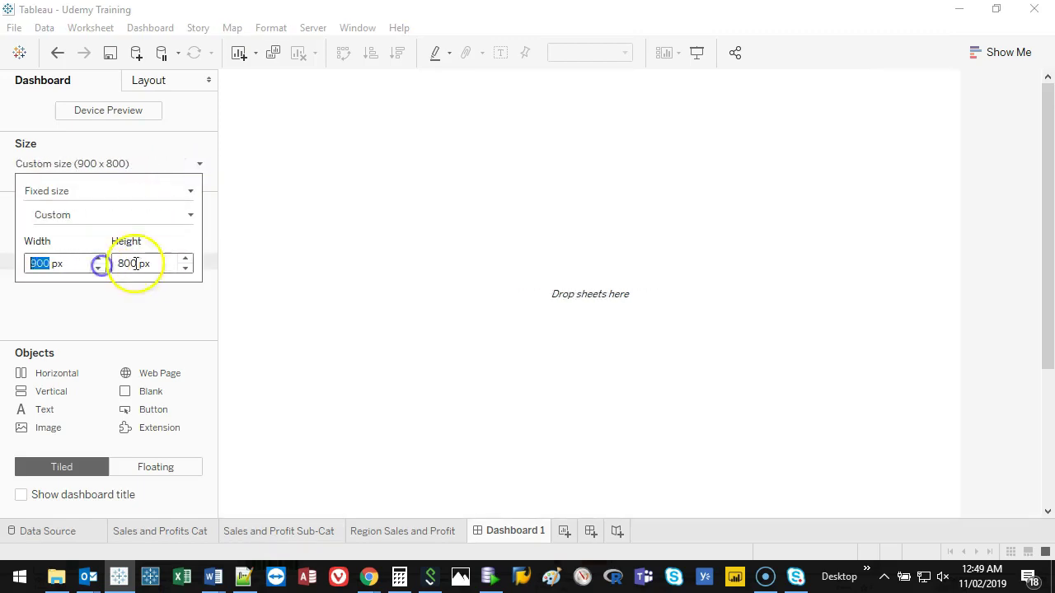
# Set the dashboard's custom height to 500 px
pyautogui.click(185, 268)
pyautogui.click(186, 268)
pyautogui.click(185, 267)
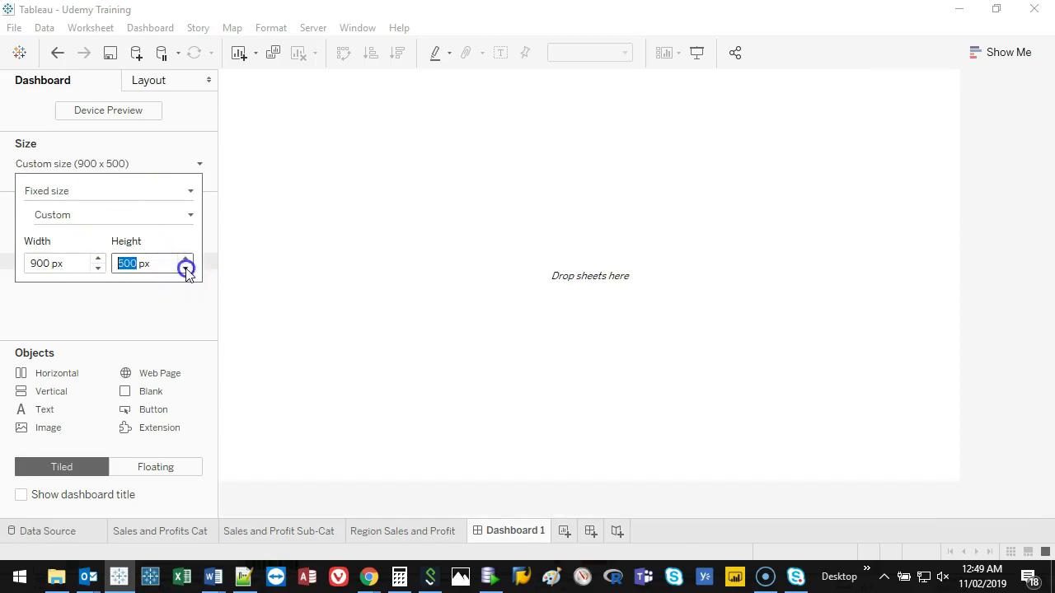
pyautogui.hotkey('ctrl', '2')
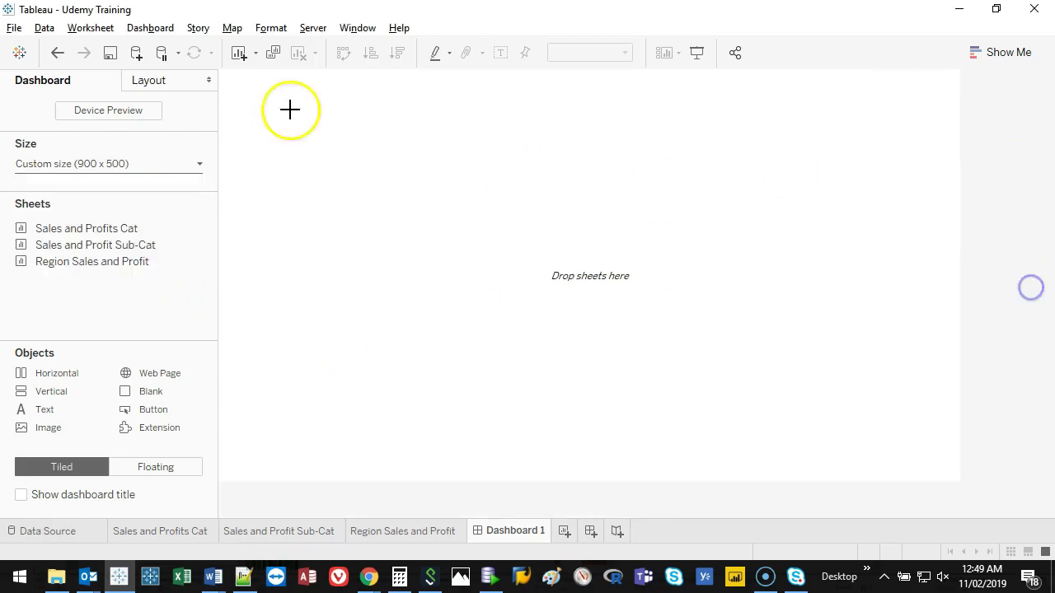
pyautogui.moveTo(219, 69)
pyautogui.mouseDown()
pyautogui.moveTo(992, 94)
pyautogui.moveTo(746, 488)
pyautogui.mouseUp()
pyautogui.moveTo(620, 485)
pyautogui.mouseDown()
pyautogui.moveTo(327, 437)
pyautogui.moveTo(261, 80)
pyautogui.mouseUp()
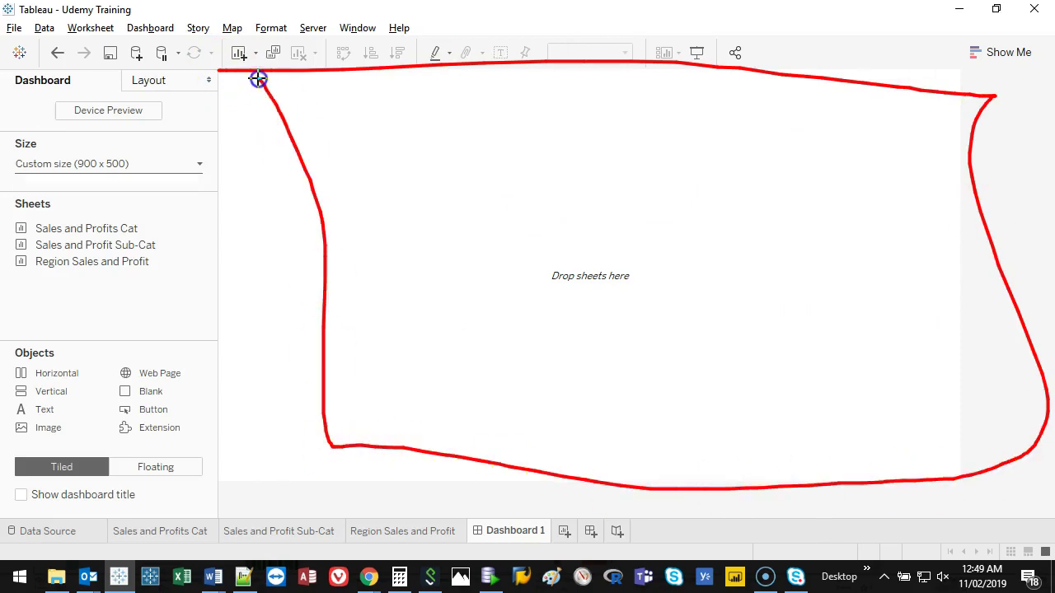
pyautogui.press('Escape')
# Add the Region Sales and Profit sheet to the empty dashboard
pyautogui.moveTo(83, 233)
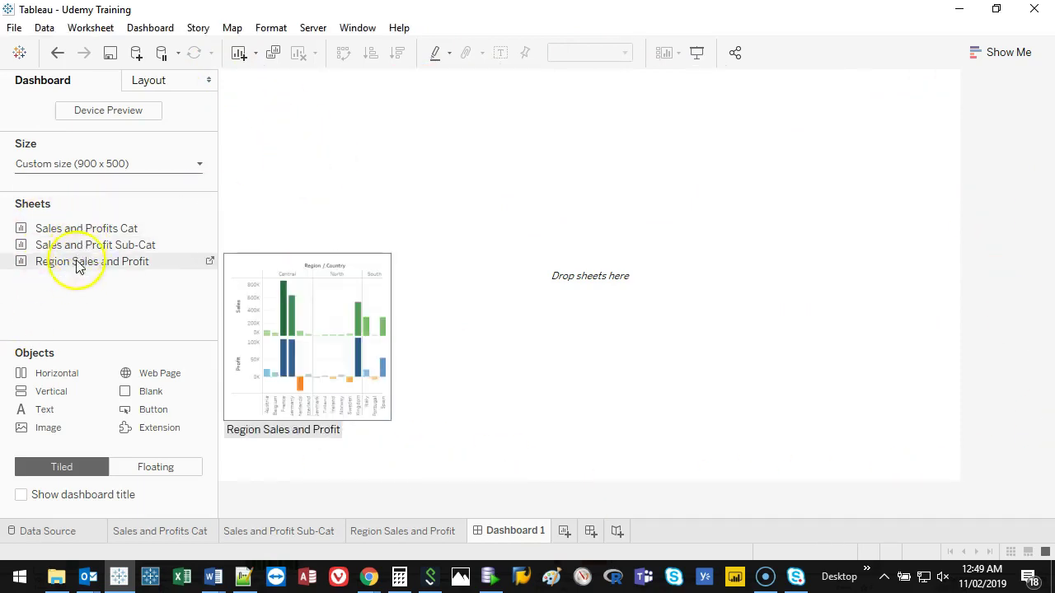
pyautogui.moveTo(79, 270)
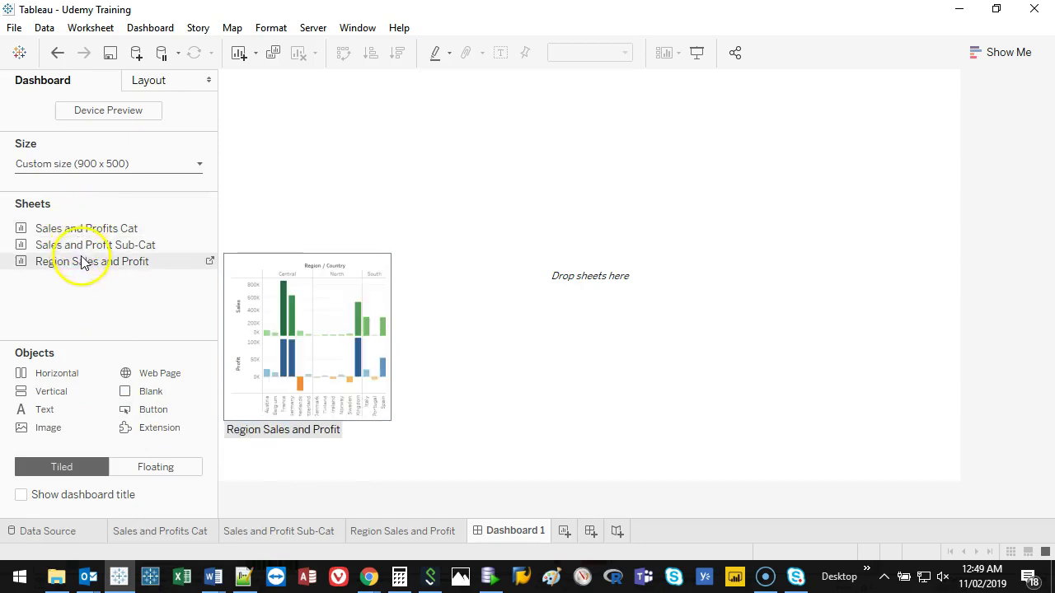
pyautogui.click(80, 266)
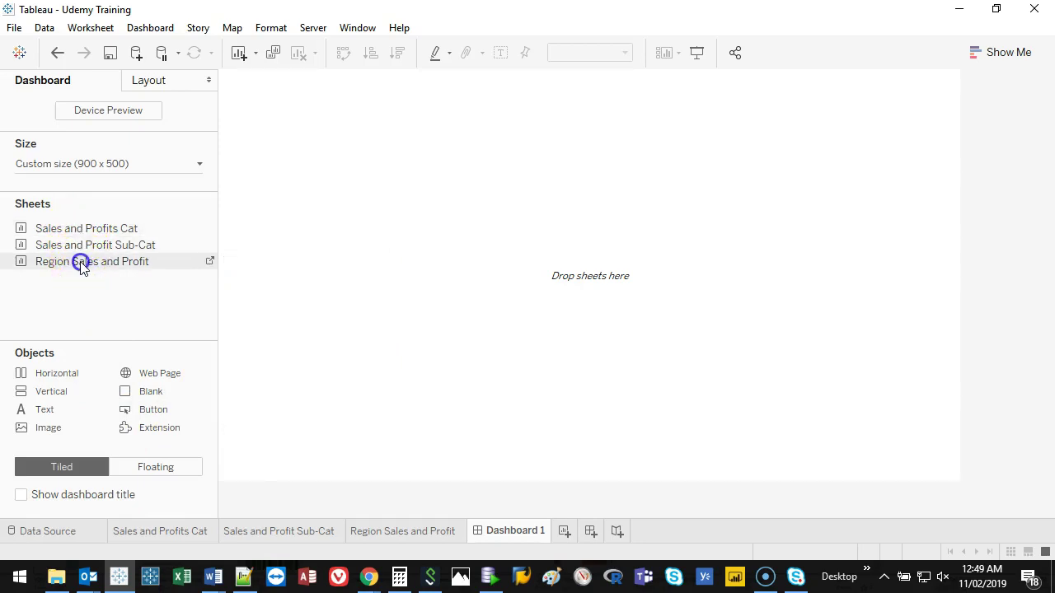
pyautogui.moveTo(218, 246); pyautogui.dragTo(451, 229)
pyautogui.moveTo(675, 267); pyautogui.dragTo(677, 262)
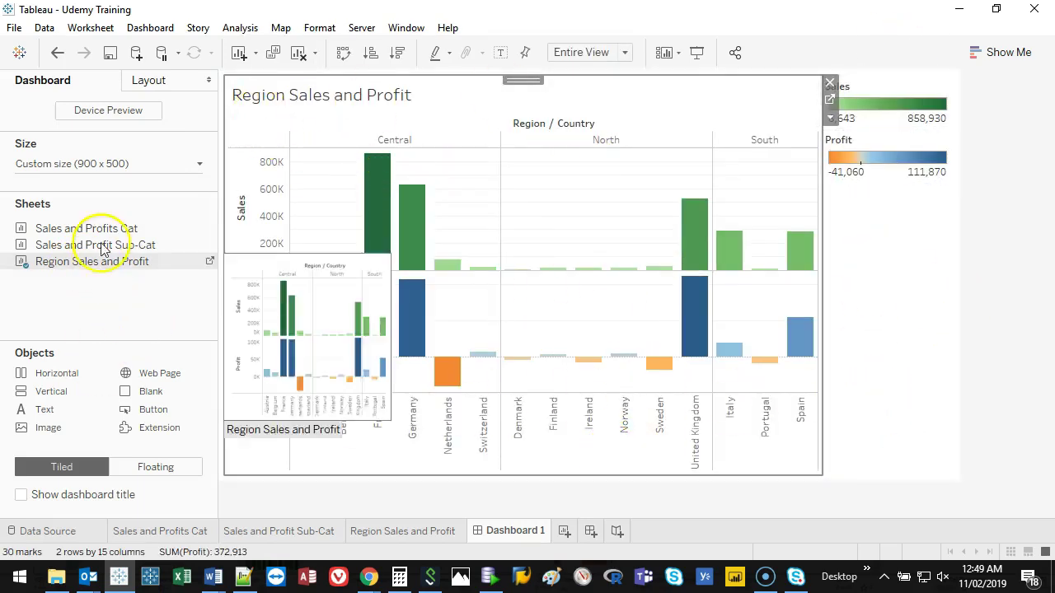
pyautogui.moveTo(508, 85)
pyautogui.mouseDown()
pyautogui.moveTo(532, 399)
pyautogui.moveTo(515, 487)
pyautogui.moveTo(275, 477)
pyautogui.moveTo(209, 331)
pyautogui.moveTo(208, 77)
pyautogui.moveTo(478, 70)
pyautogui.mouseUp()
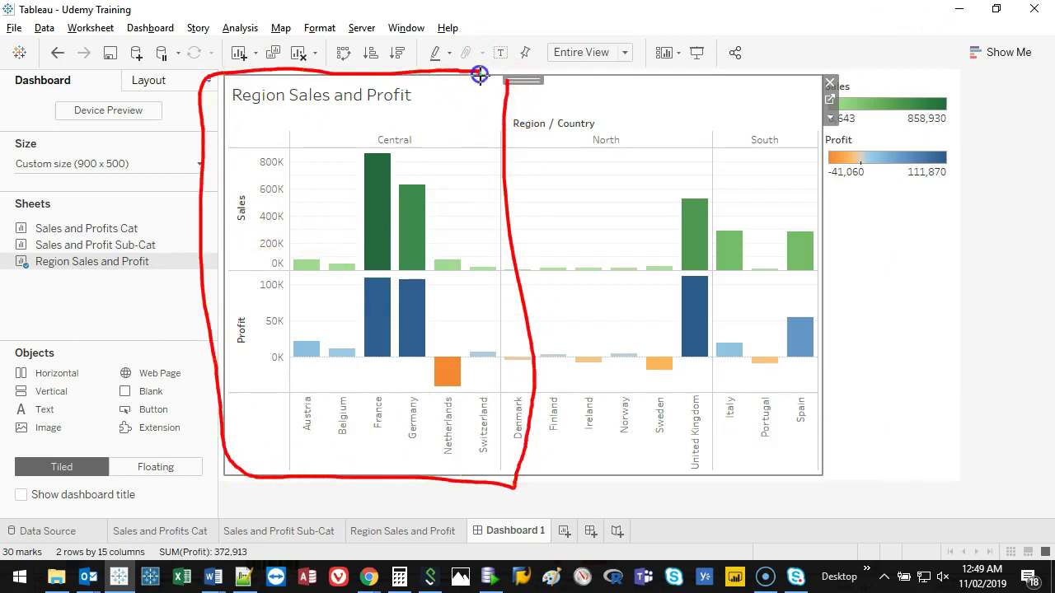
pyautogui.moveTo(509, 259)
pyautogui.mouseDown()
pyautogui.moveTo(826, 259)
pyautogui.moveTo(572, 76)
pyautogui.moveTo(527, 111)
pyautogui.mouseUp()
pyautogui.moveTo(828, 262)
pyautogui.mouseDown()
pyautogui.moveTo(833, 489)
pyautogui.moveTo(529, 436)
pyautogui.mouseUp()
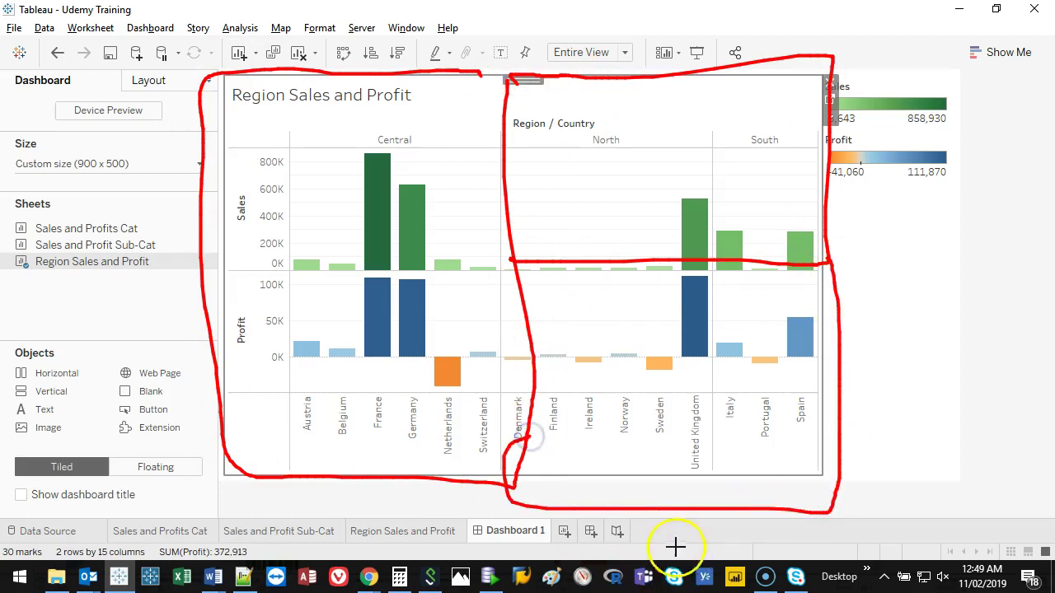
pyautogui.press('Escape')
# Place Sales and Profits Cat to the right of the region chart and Sales and Profit Sub-Cat directly beneath the category chart
pyautogui.moveTo(92, 250)
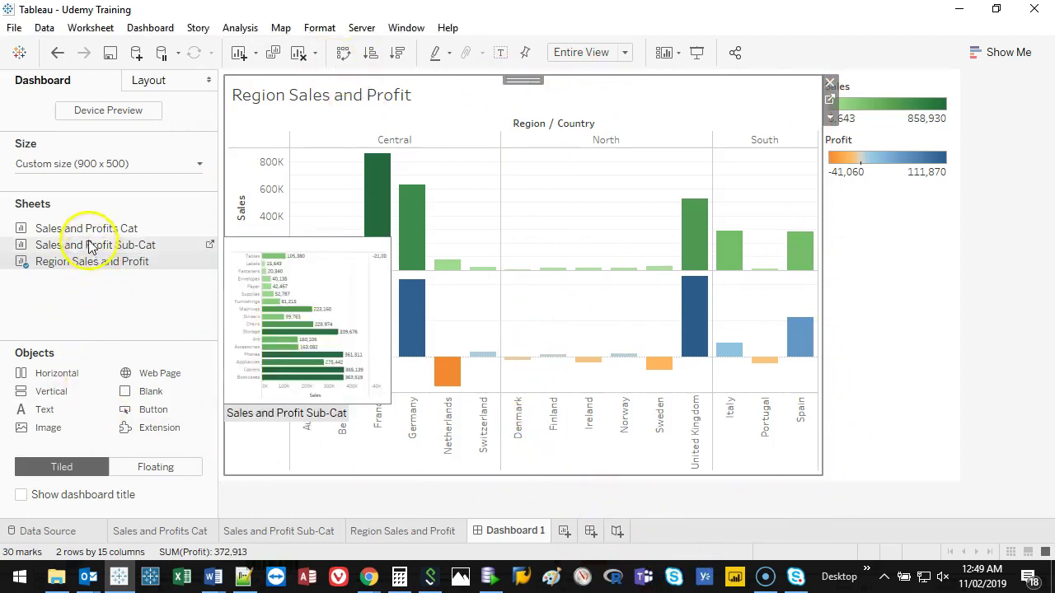
pyautogui.moveTo(80, 235)
pyautogui.mouseDown()
pyautogui.moveTo(77, 226)
pyautogui.moveTo(167, 226)
pyautogui.moveTo(600, 122)
pyautogui.moveTo(708, 321)
pyautogui.moveTo(367, 412)
pyautogui.moveTo(721, 167)
pyautogui.mouseUp()
pyautogui.moveTo(722, 264); pyautogui.dragTo(718, 255)
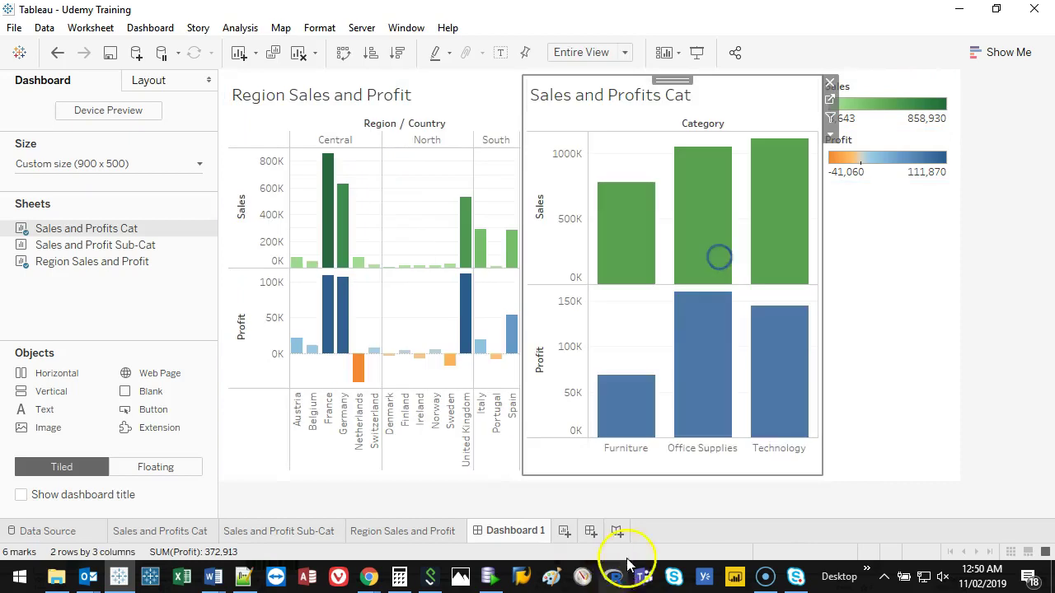
pyautogui.moveTo(68, 250)
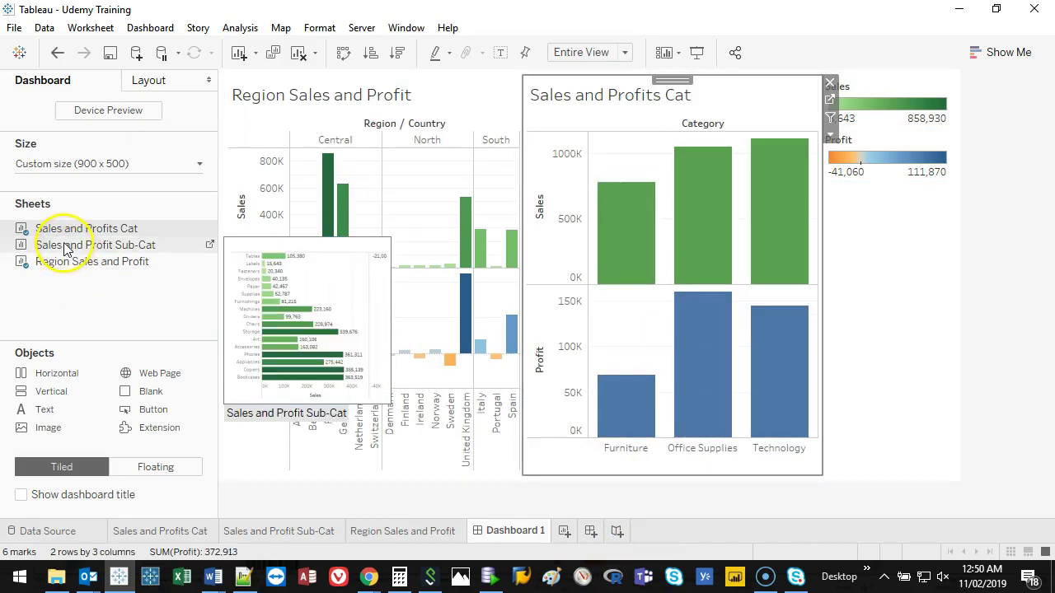
pyautogui.moveTo(56, 248)
pyautogui.mouseDown()
pyautogui.moveTo(621, 238)
pyautogui.moveTo(702, 301)
pyautogui.moveTo(692, 372)
pyautogui.mouseUp()
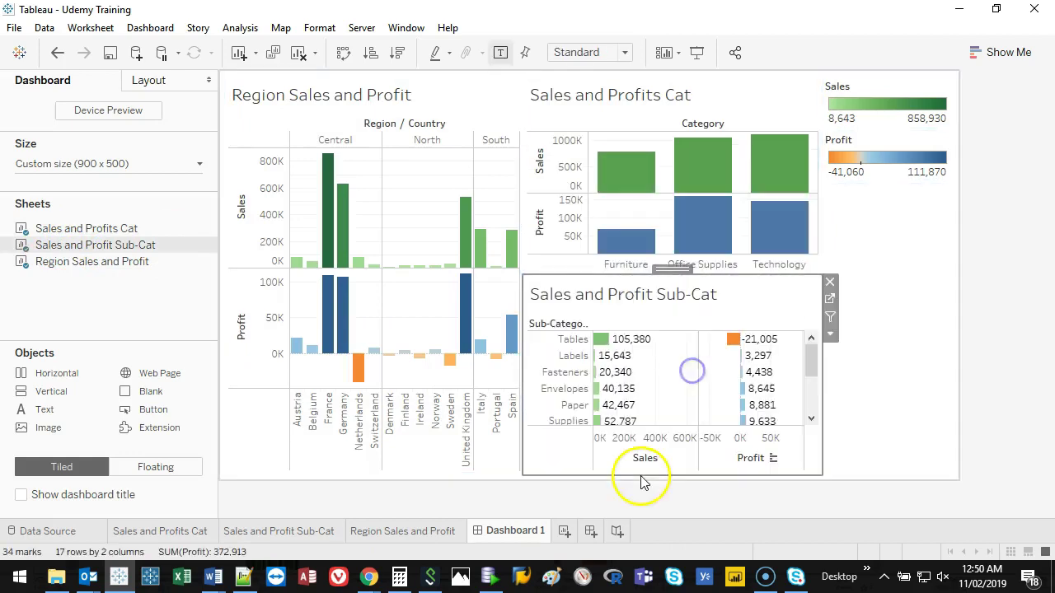
# Remove the Profit and Sales color legends from the dashboard
pyautogui.click(875, 425)
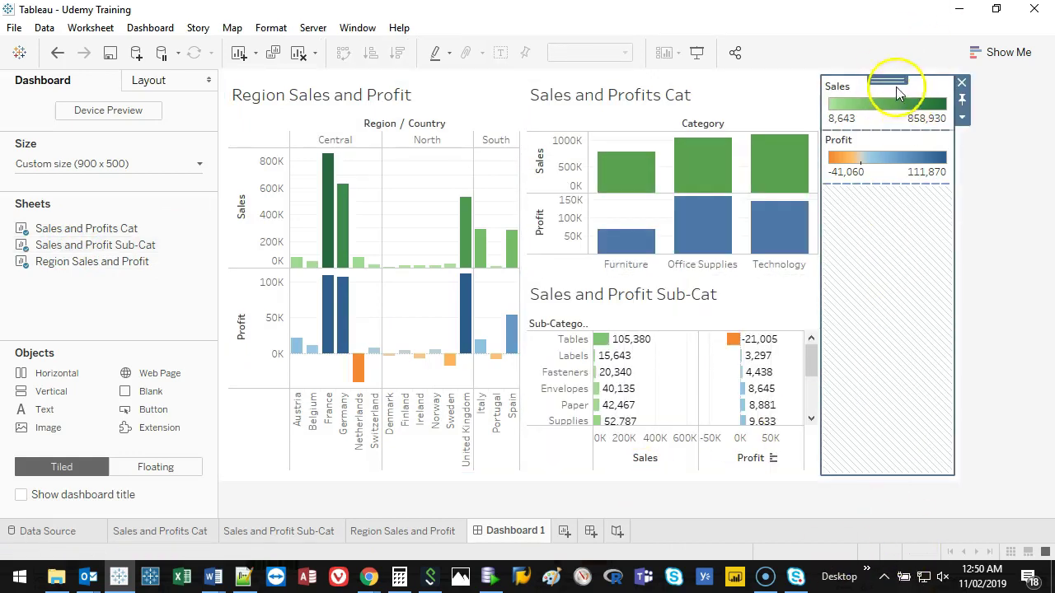
pyautogui.click(934, 113)
pyautogui.click(916, 144)
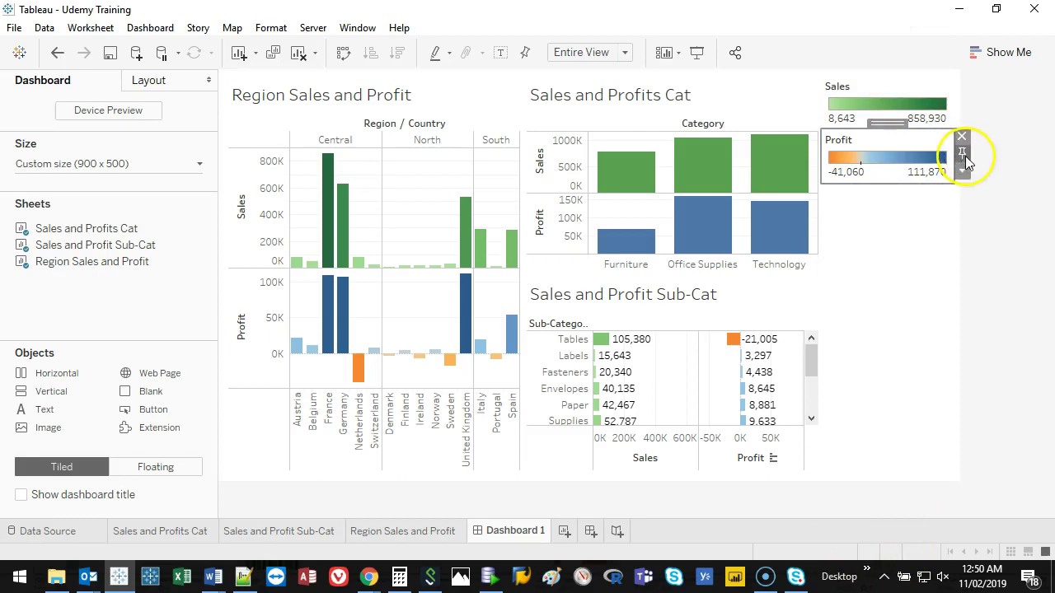
pyautogui.click(960, 134)
pyautogui.click(947, 105)
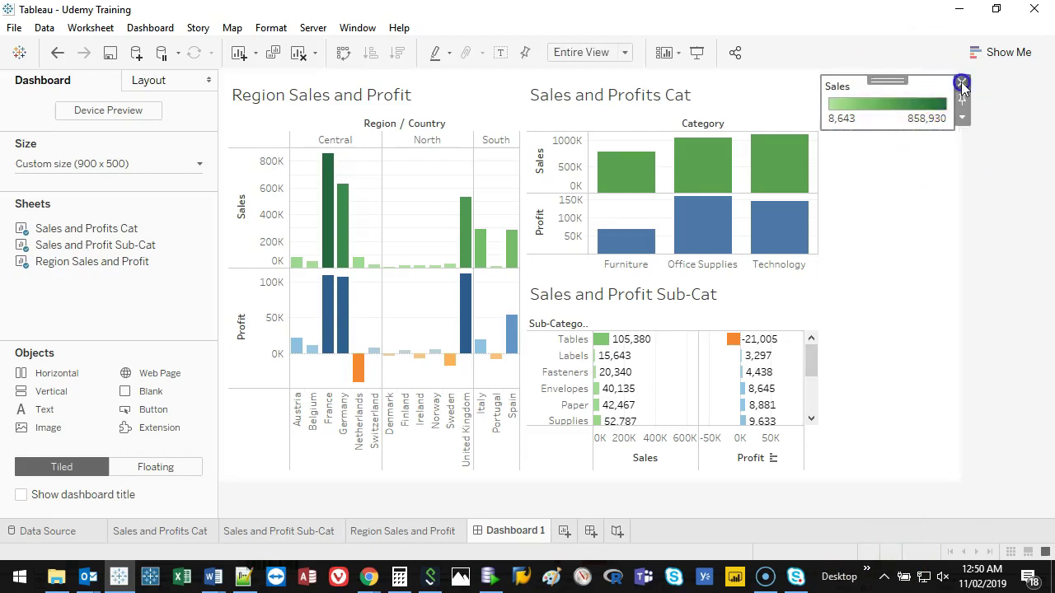
pyautogui.click(961, 83)
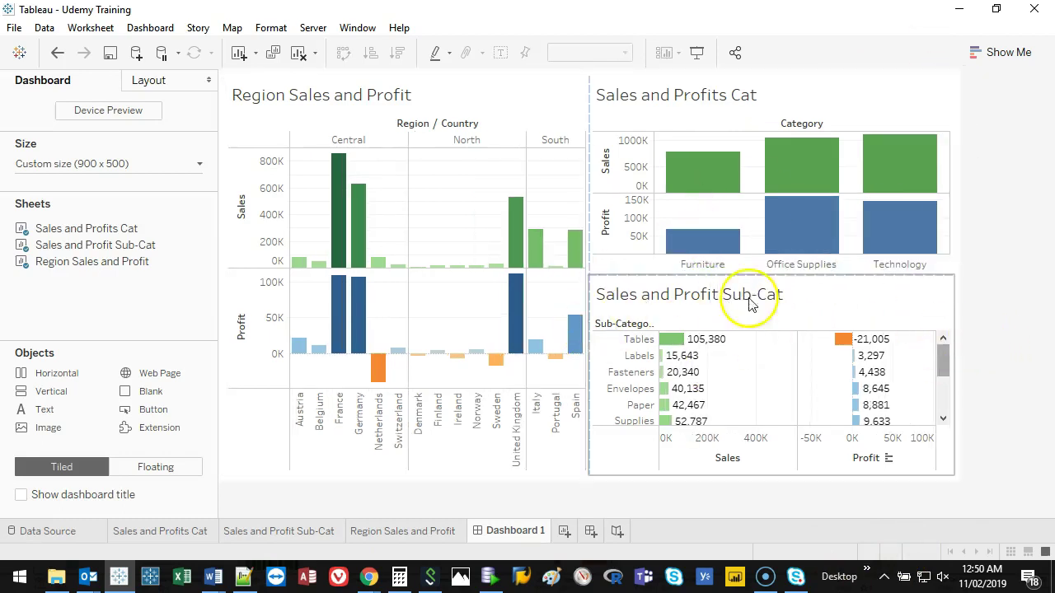
# Narrow the side pane to leave more room for the dashboard canvas
pyautogui.moveTo(726, 157)
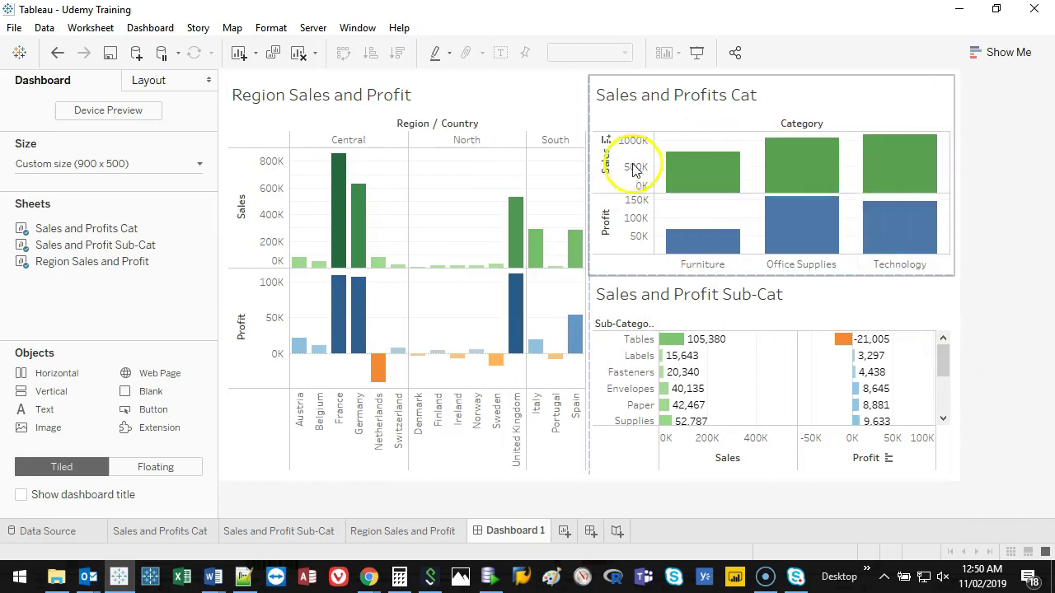
pyautogui.moveTo(219, 274); pyautogui.dragTo(190, 276)
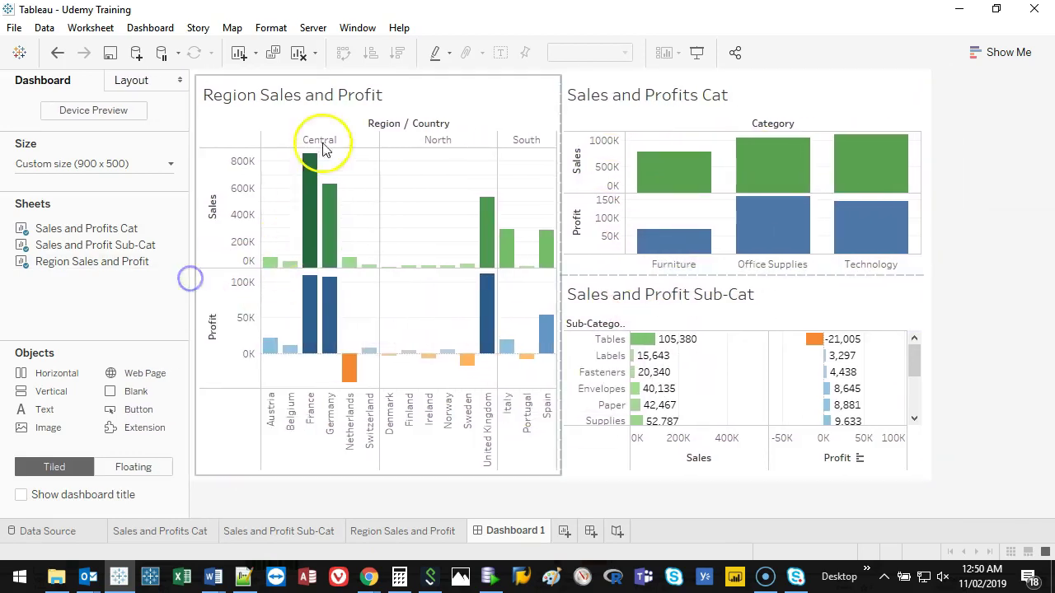
pyautogui.moveTo(190, 216); pyautogui.dragTo(153, 217)
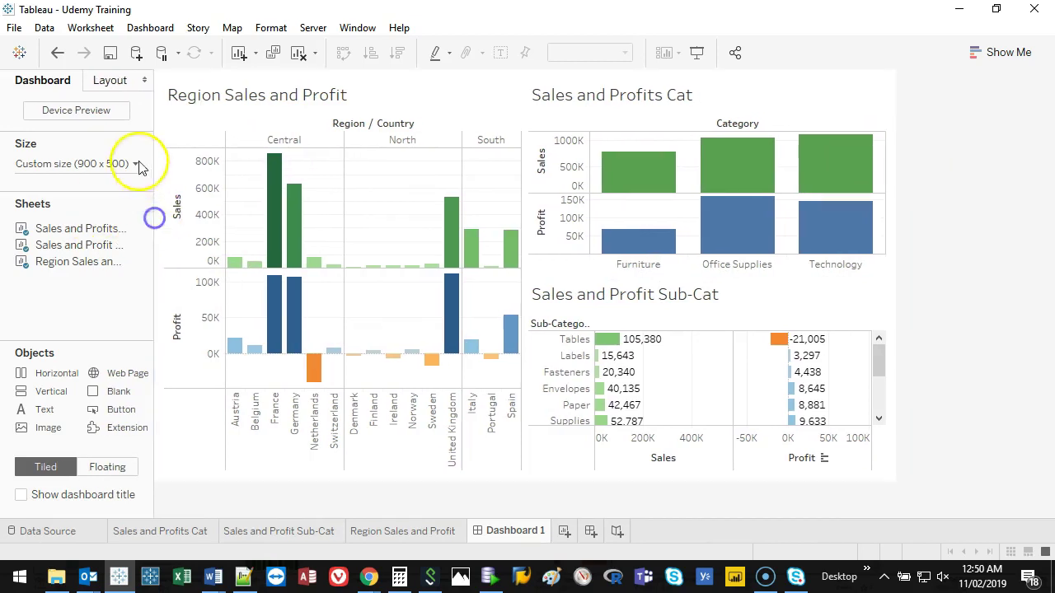
# Set the dashboard's fixed custom size to 1000 px wide and 500 px high
pyautogui.click(135, 164)
pyautogui.click(85, 260)
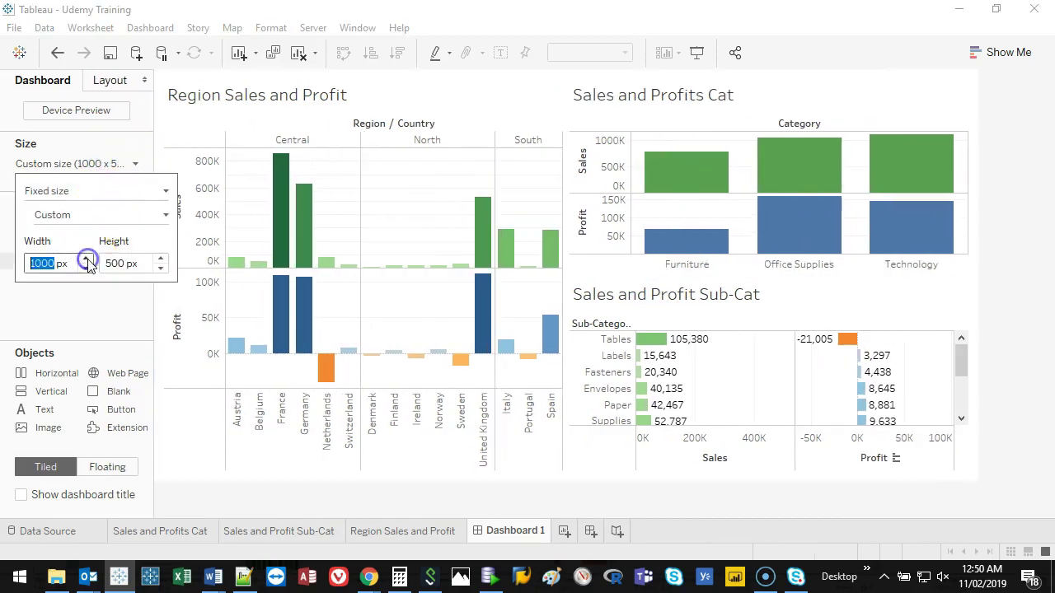
pyautogui.click(85, 260)
pyautogui.click(85, 268)
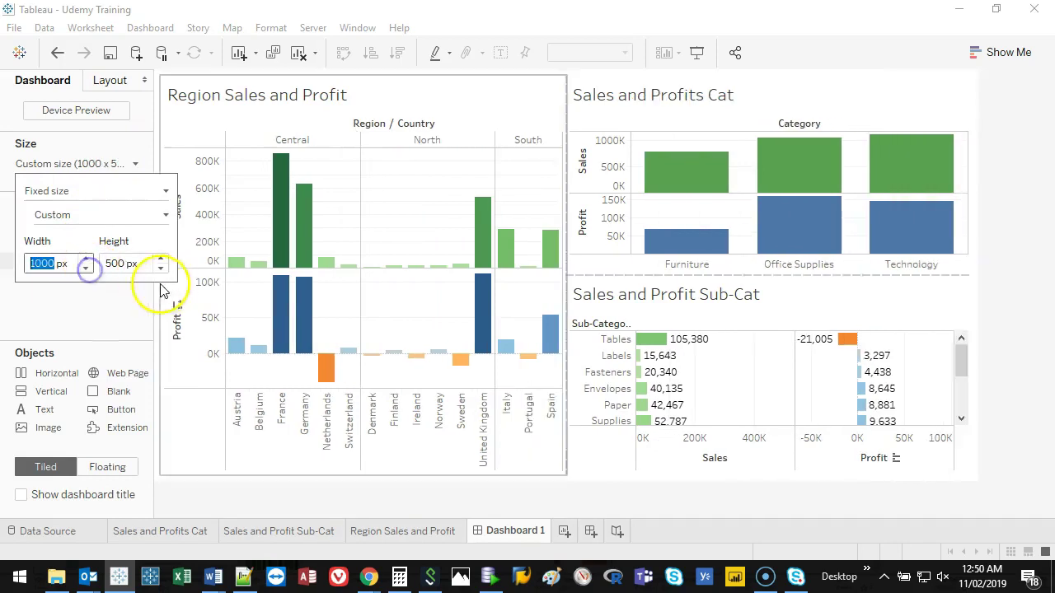
pyautogui.click(163, 259)
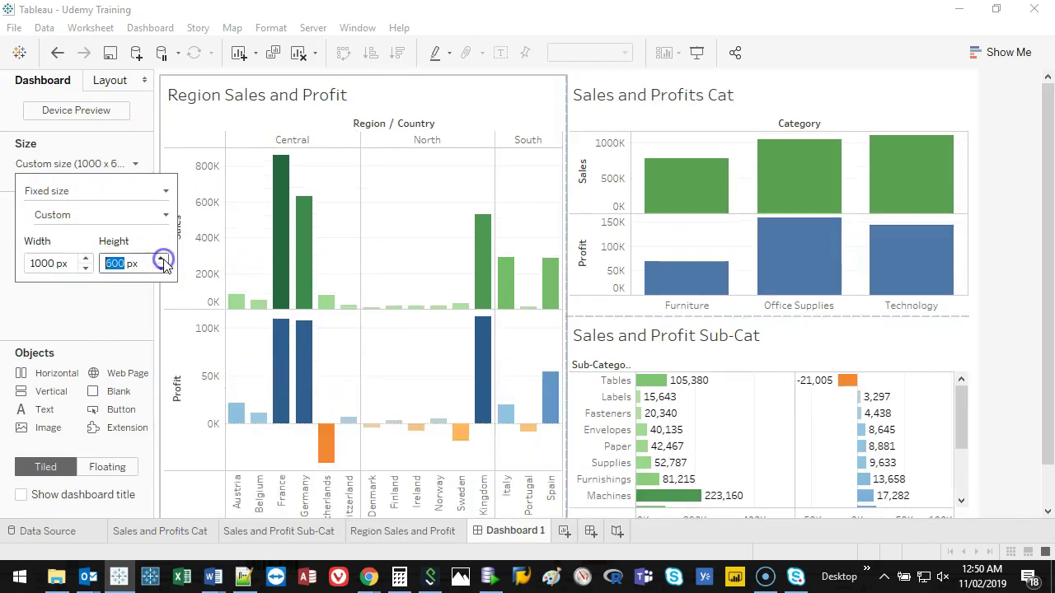
pyautogui.click(162, 268)
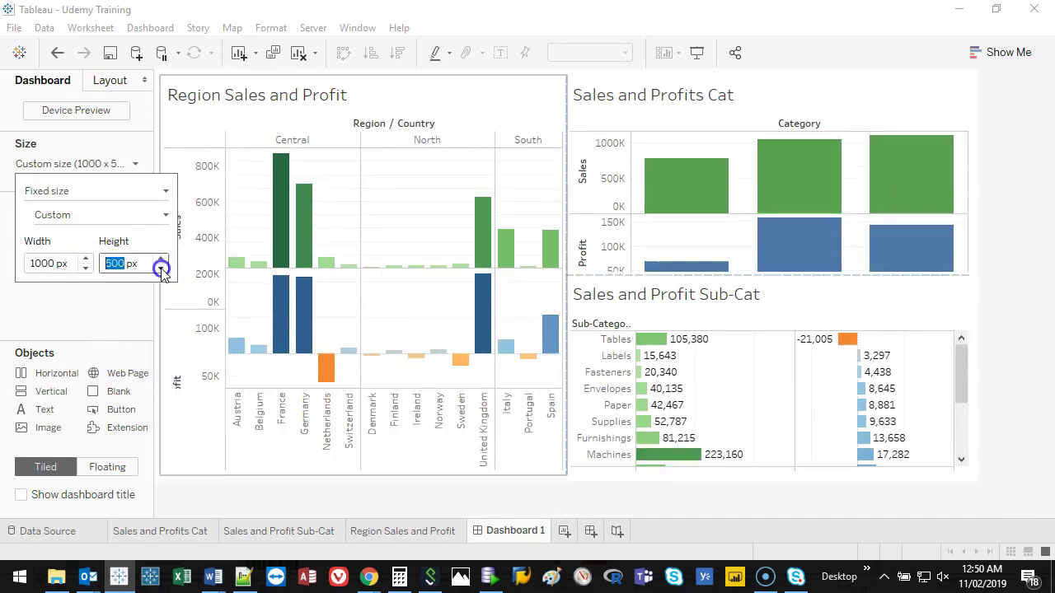
pyautogui.click(123, 168)
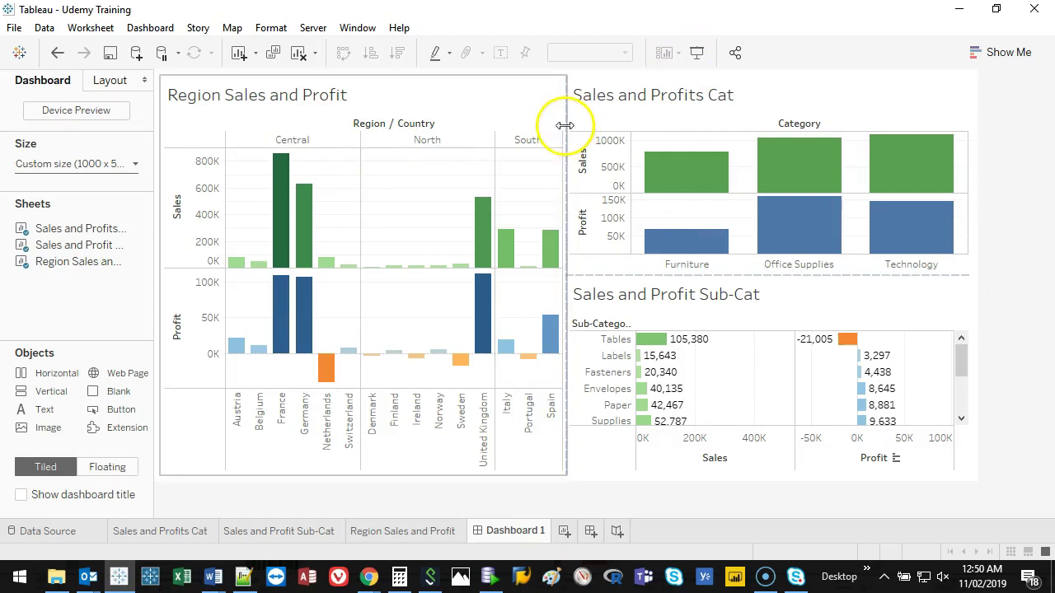
# Select the Central, North and South headers in the region chart one by one to check how the dashboard charts respond
pyautogui.click(307, 140)
pyautogui.click(445, 142)
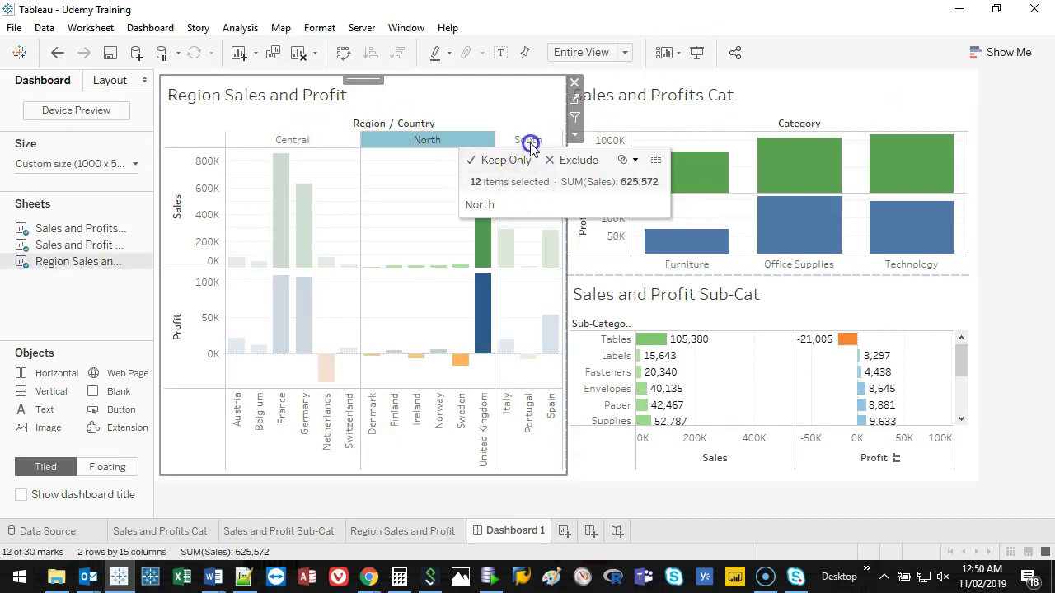
pyautogui.click(528, 140)
pyautogui.click(528, 140)
pyautogui.click(528, 140)
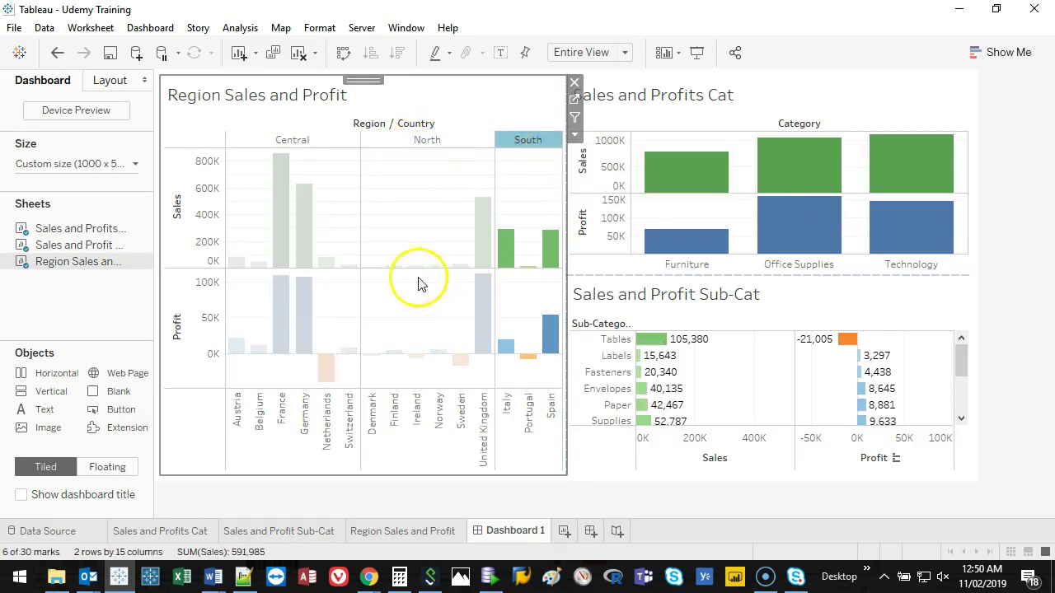
pyautogui.click(524, 139)
pyautogui.moveTo(510, 246)
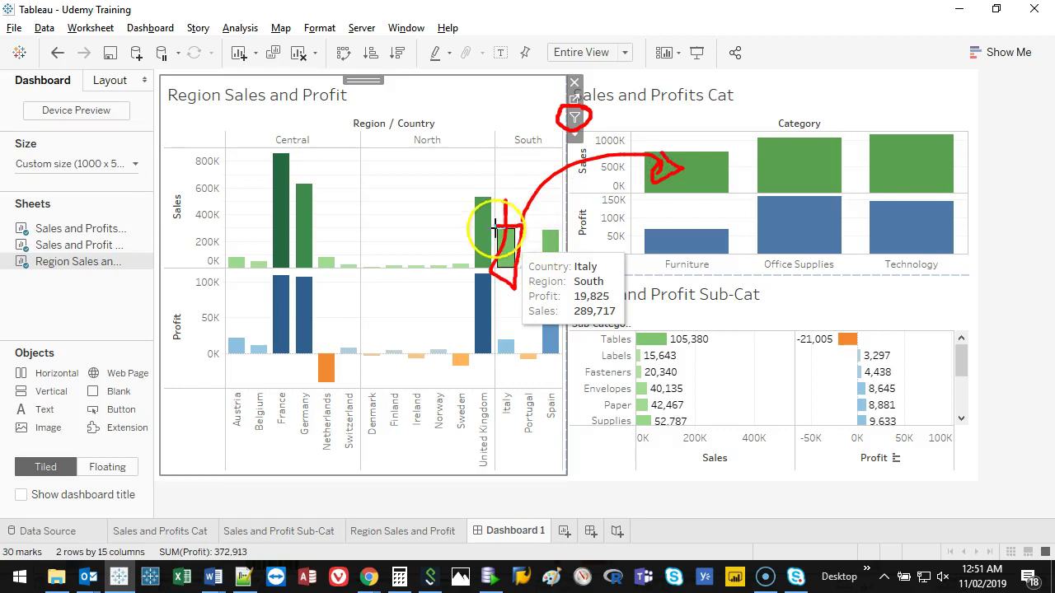
pyautogui.press('Escape')
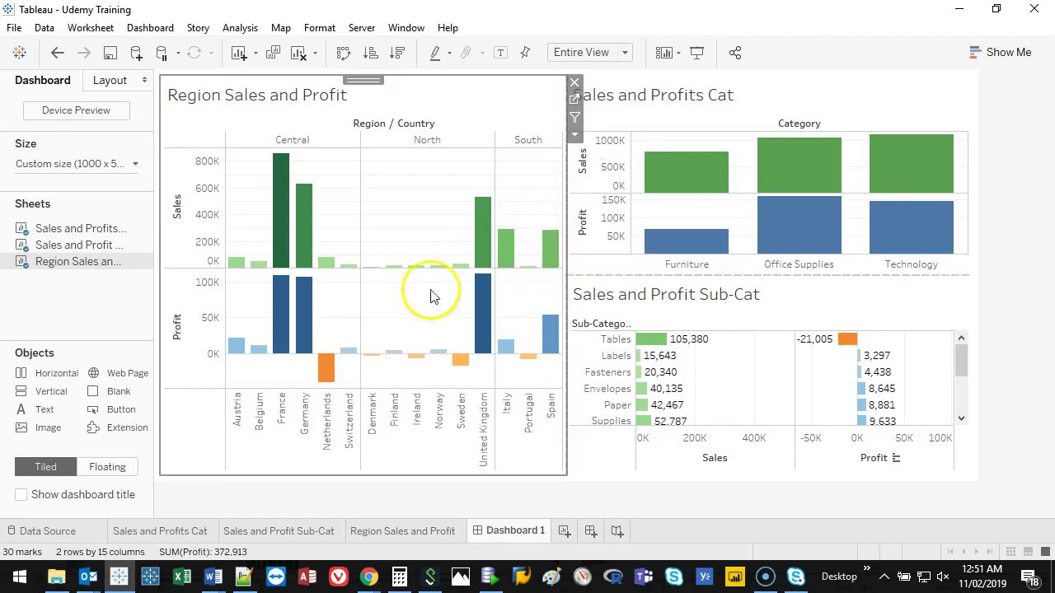
# Select Italy's header and Sales bar in the region chart to check whether the category and sub-category charts react, then clear the selection
pyautogui.click(507, 412)
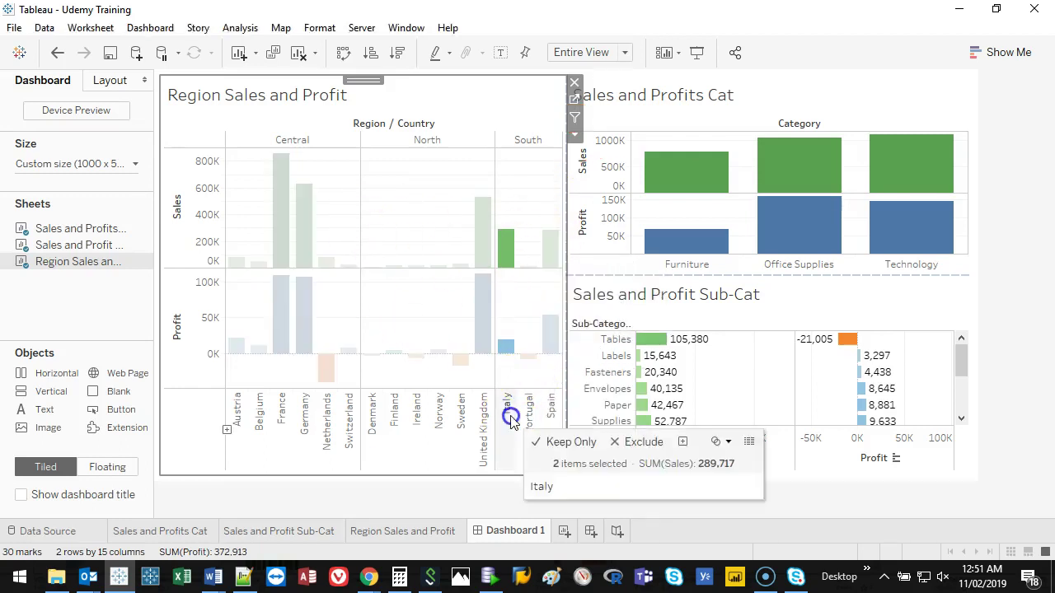
pyautogui.click(507, 247)
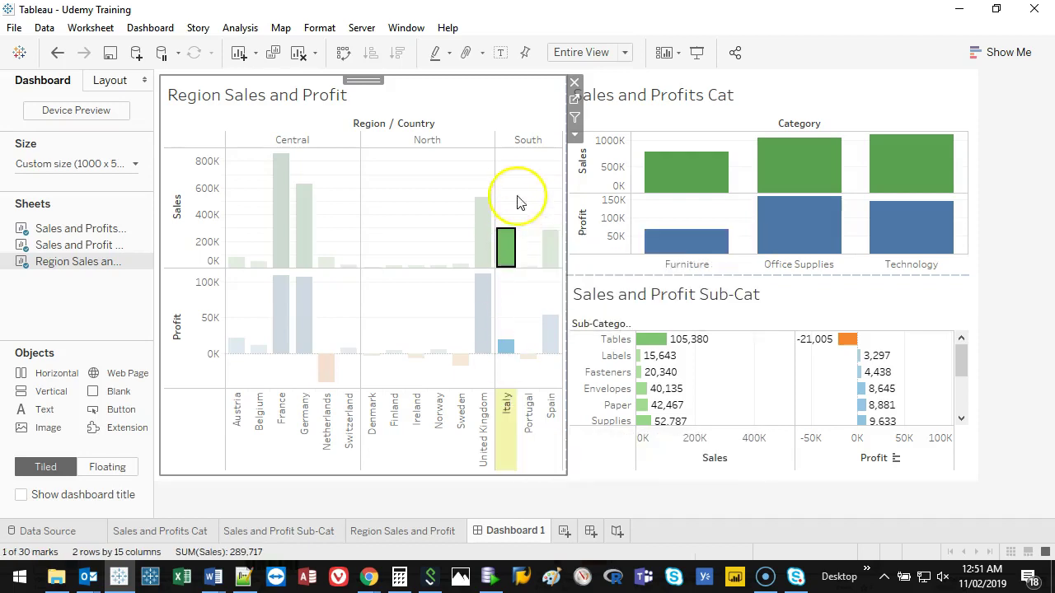
pyautogui.click(519, 190)
pyautogui.click(506, 247)
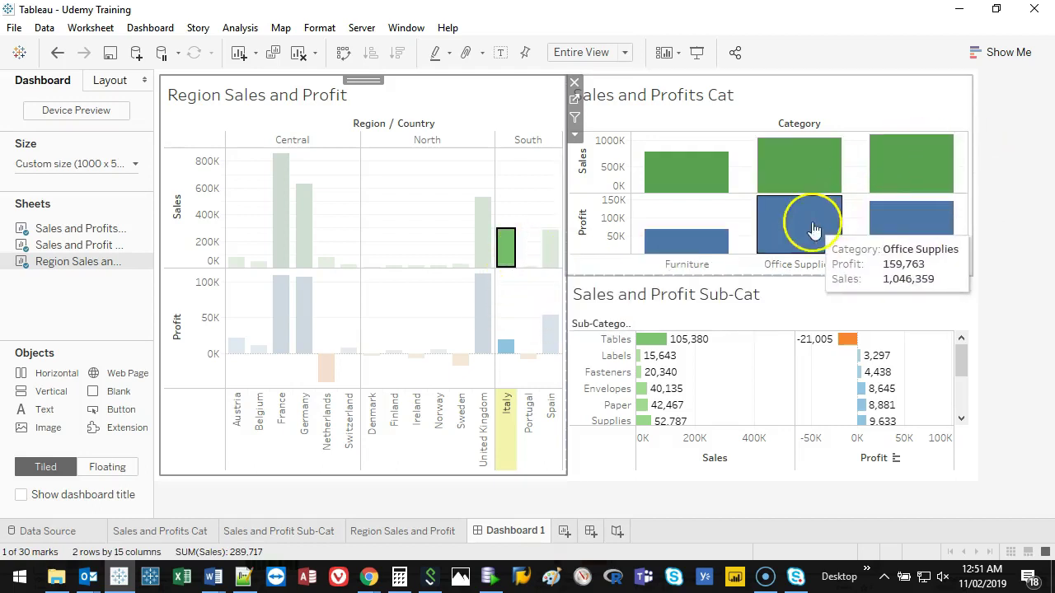
pyautogui.click(505, 247)
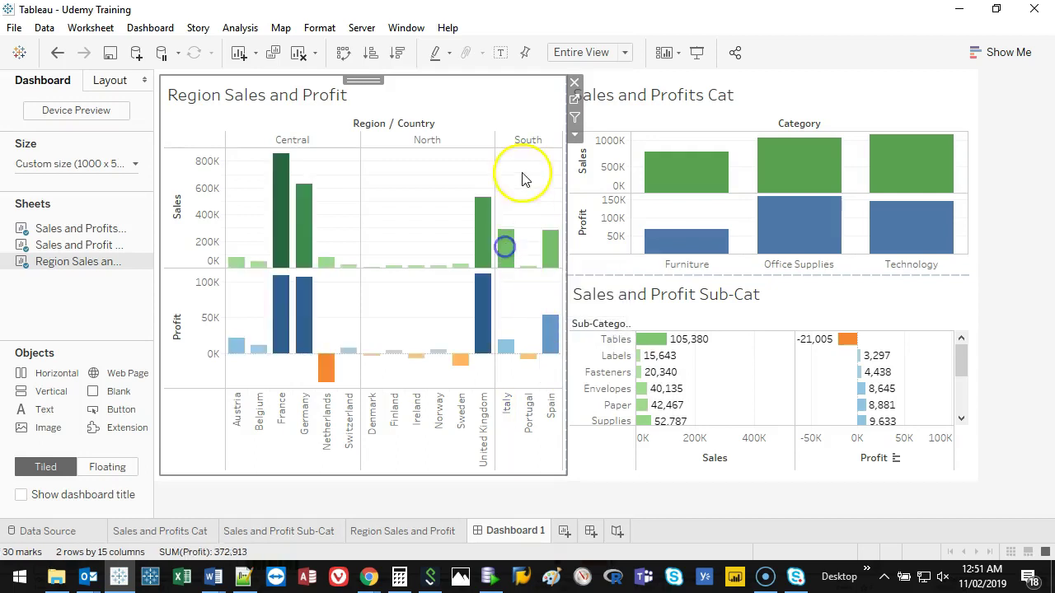
# Use the Region Sales and Profit chart as a filter and filter the other dashboard charts by Italy
pyautogui.click(574, 119)
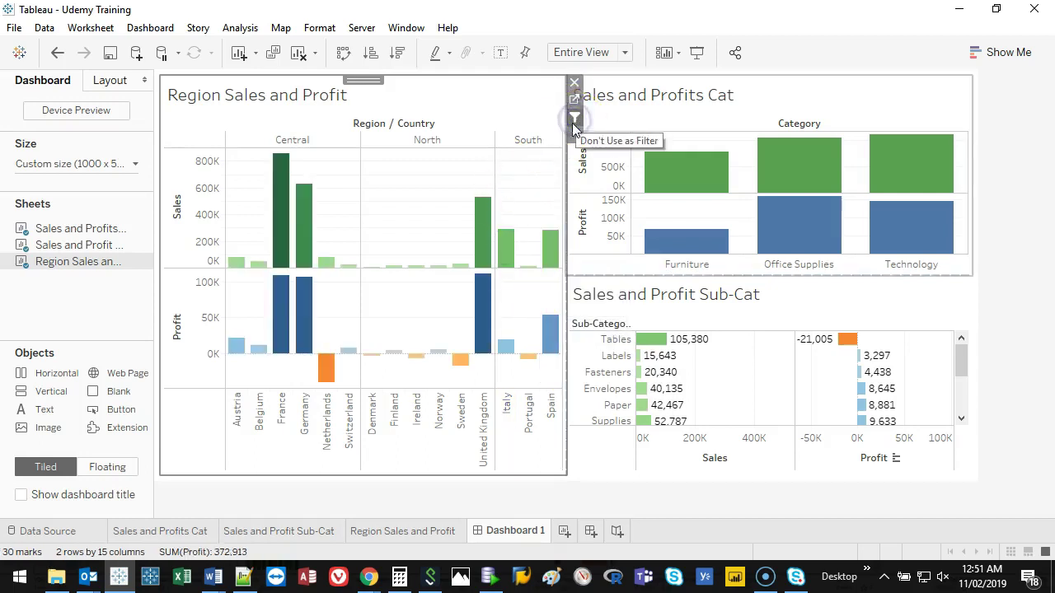
pyautogui.click(505, 246)
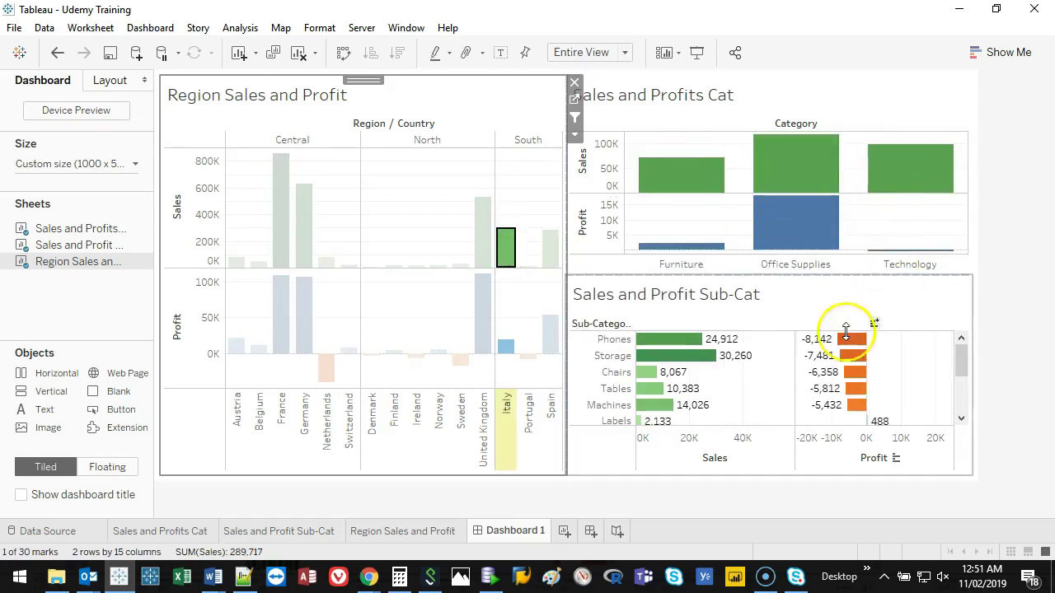
# Filter the dashboard by Italy, Spain and Portugal one by one, examining the category and sub-category charts, then clear the country selection
pyautogui.moveTo(958, 351)
pyautogui.mouseDown()
pyautogui.moveTo(960, 393)
pyautogui.moveTo(961, 347)
pyautogui.mouseUp()
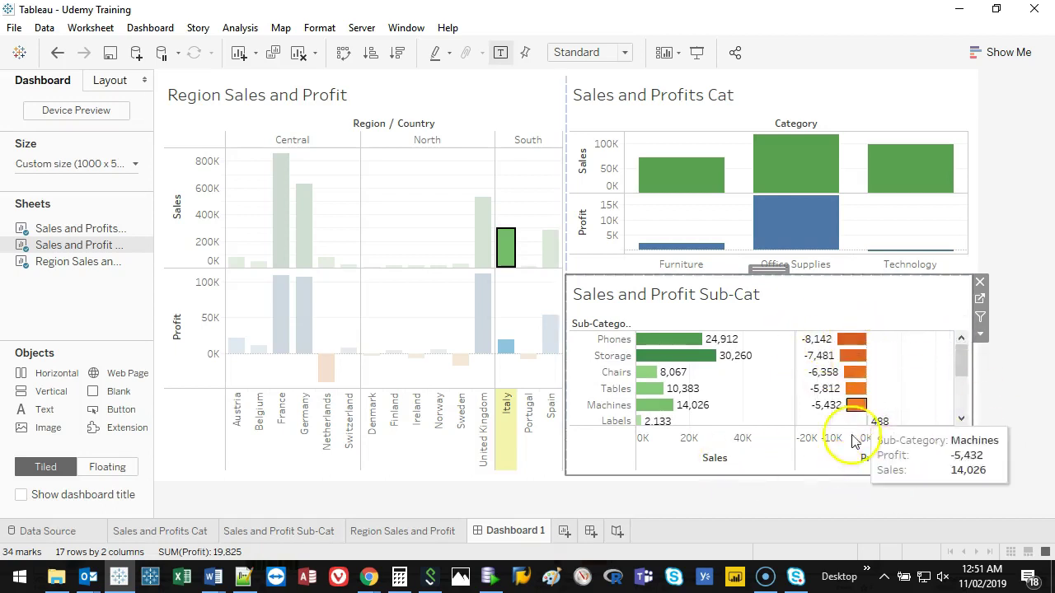
pyautogui.click(503, 244)
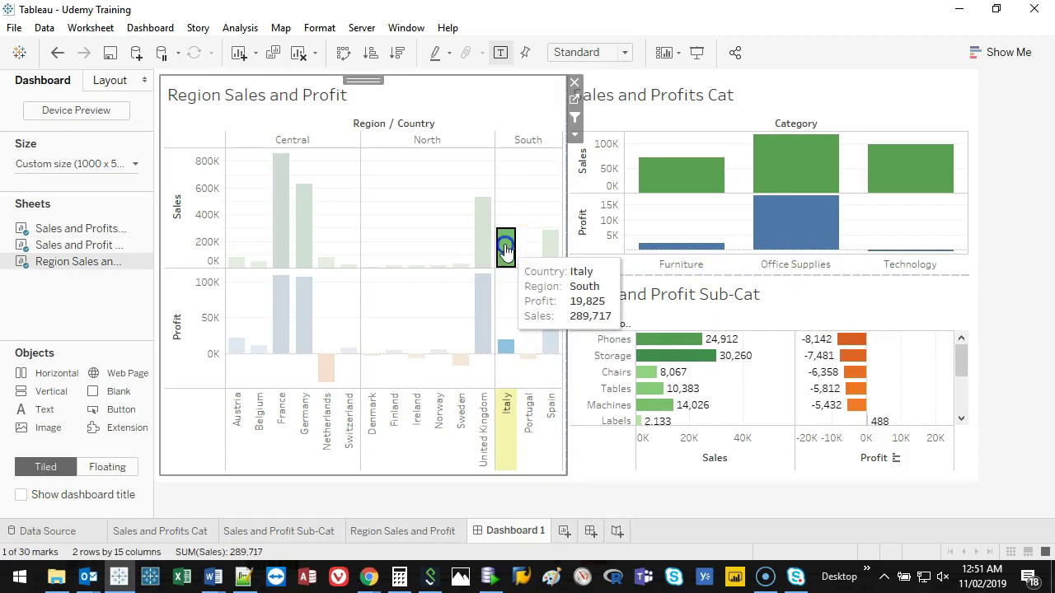
pyautogui.click(547, 247)
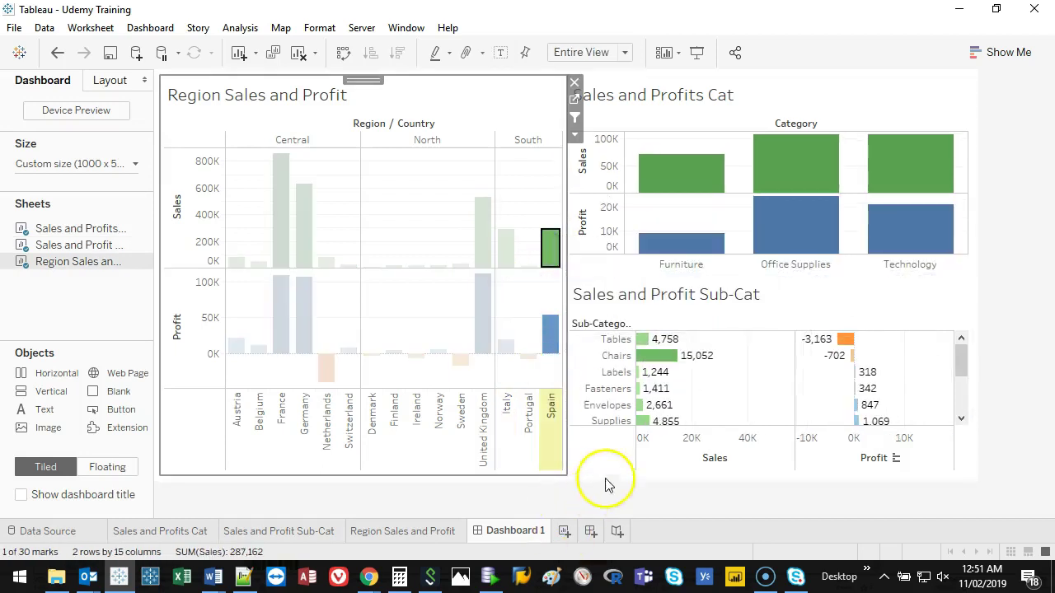
pyautogui.click(545, 246)
pyautogui.click(532, 272)
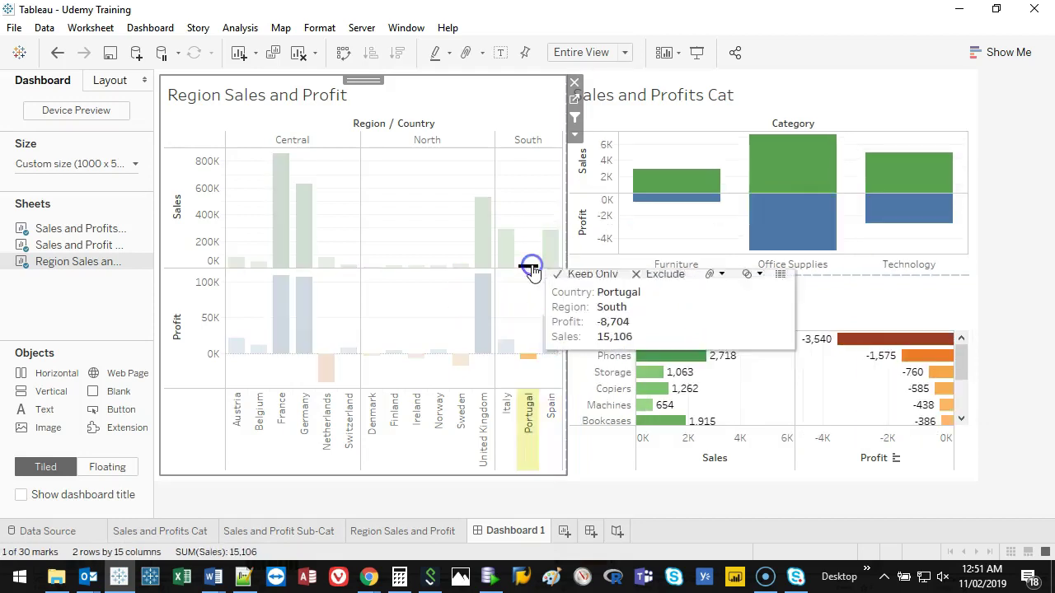
pyautogui.click(961, 354)
pyautogui.click(605, 344)
pyautogui.click(586, 340)
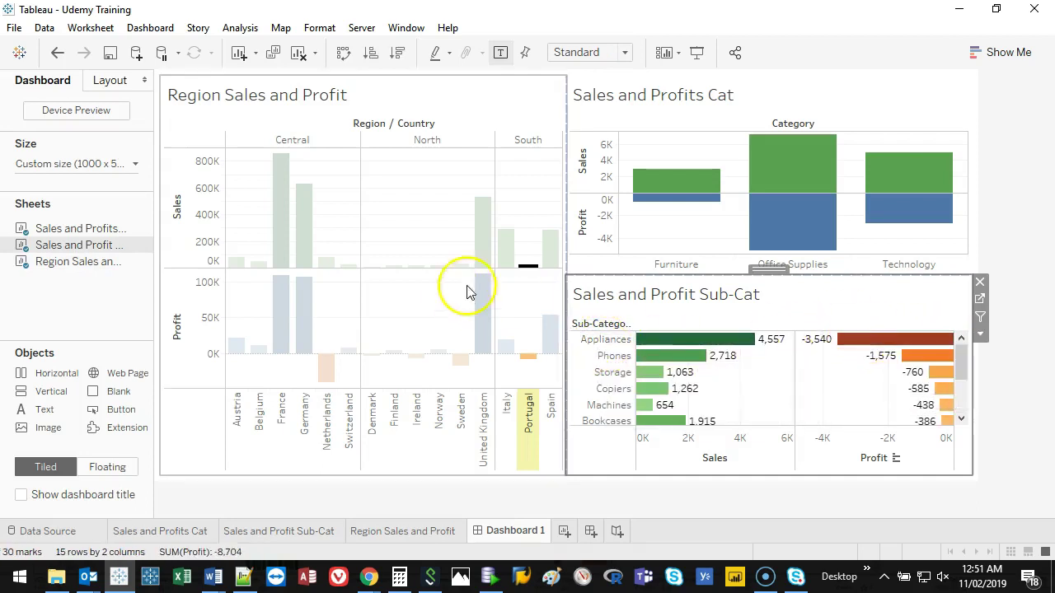
pyautogui.click(507, 481)
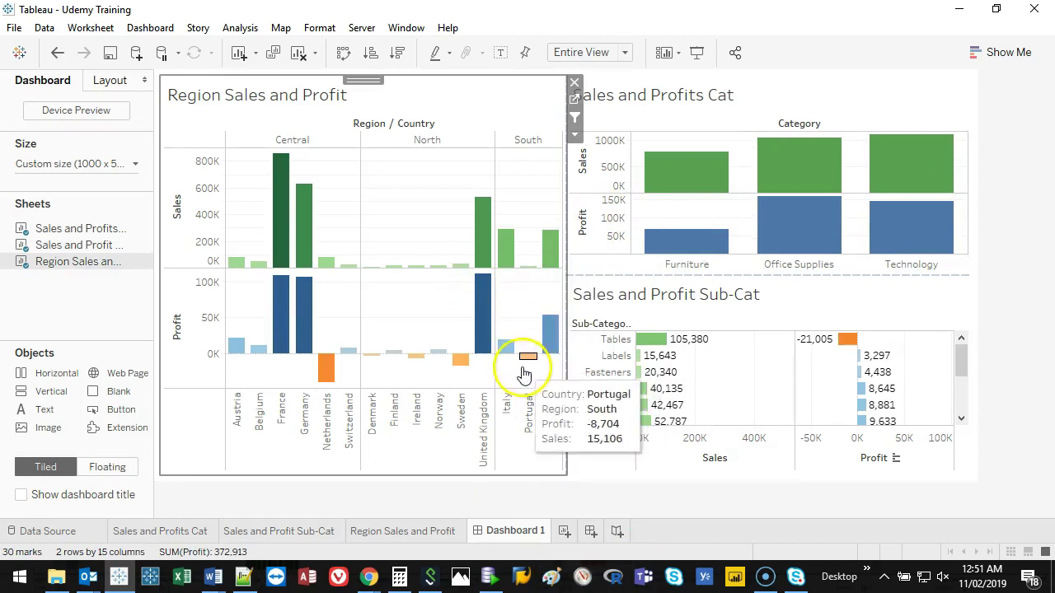
# Filter the dashboard by France, examine the Tables row in the sub-category chart, then clear the selections
pyautogui.moveTo(285, 294)
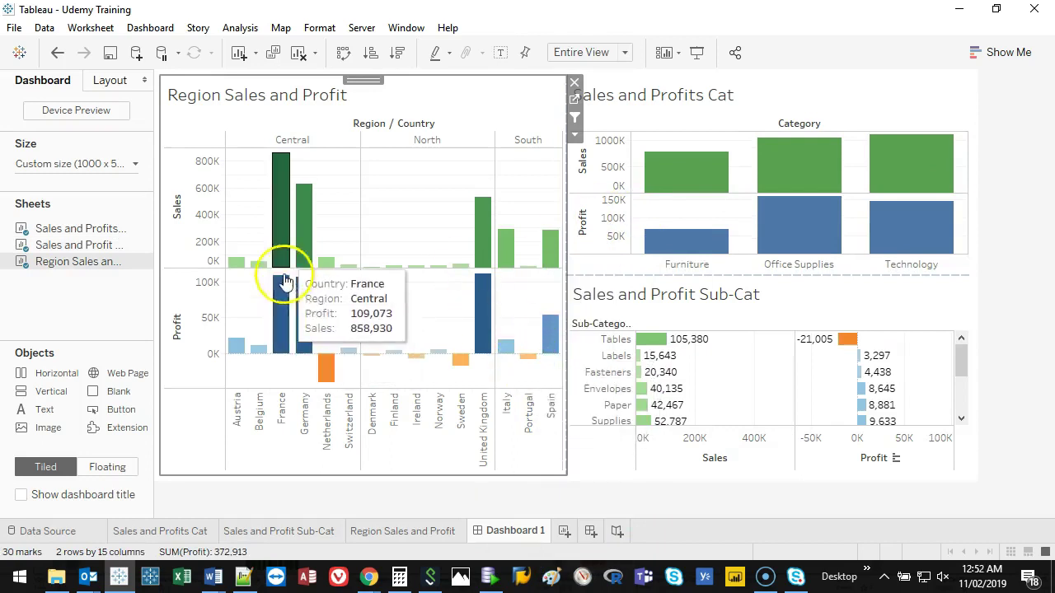
pyautogui.click(283, 199)
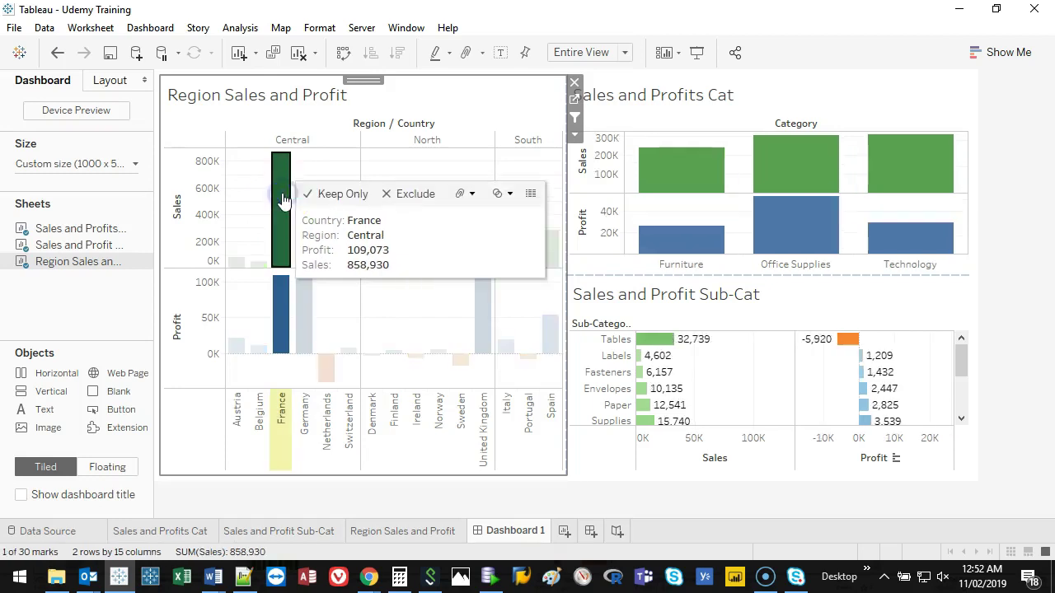
pyautogui.click(965, 353)
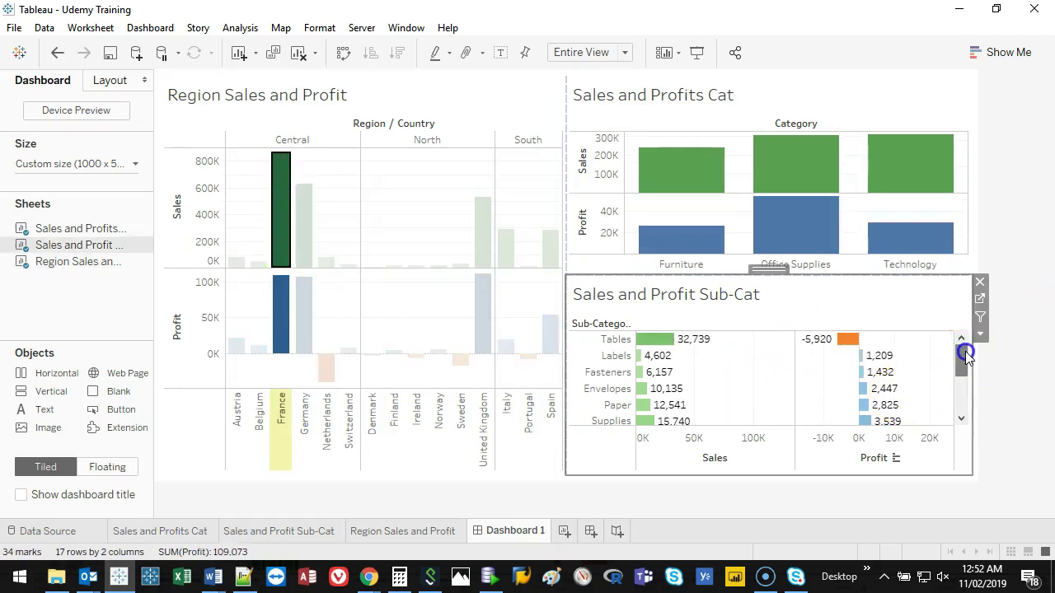
pyautogui.moveTo(957, 354)
pyautogui.mouseDown()
pyautogui.moveTo(956, 388)
pyautogui.moveTo(957, 339)
pyautogui.mouseUp()
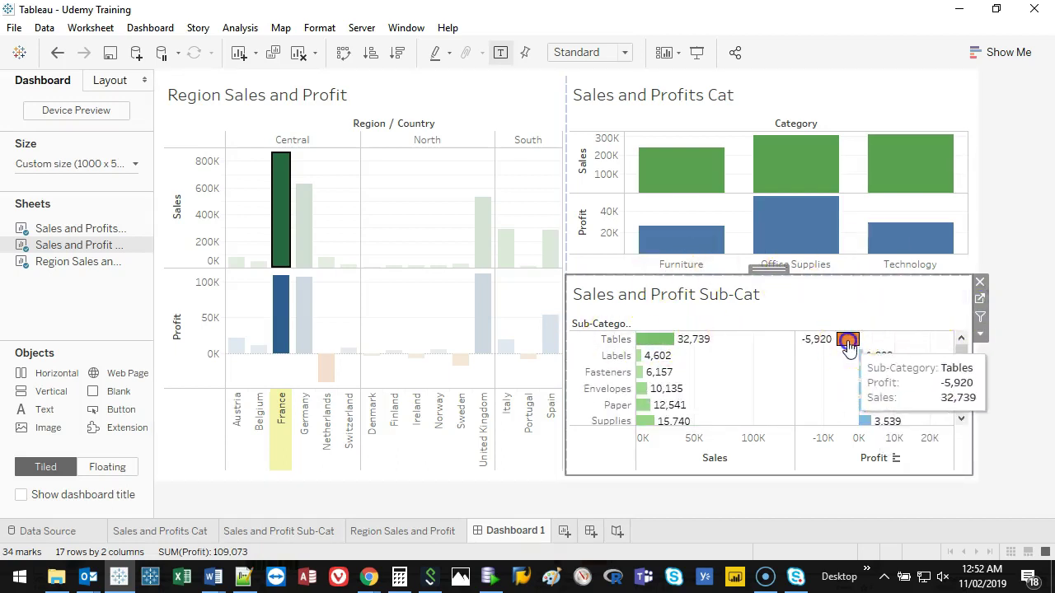
pyautogui.click(848, 341)
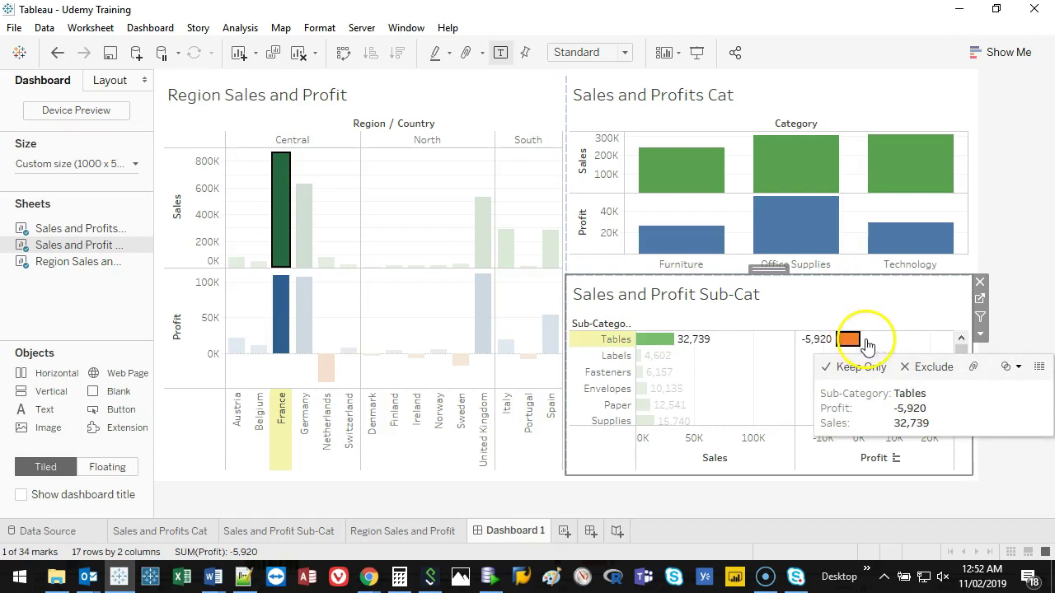
pyautogui.click(601, 344)
pyautogui.click(283, 196)
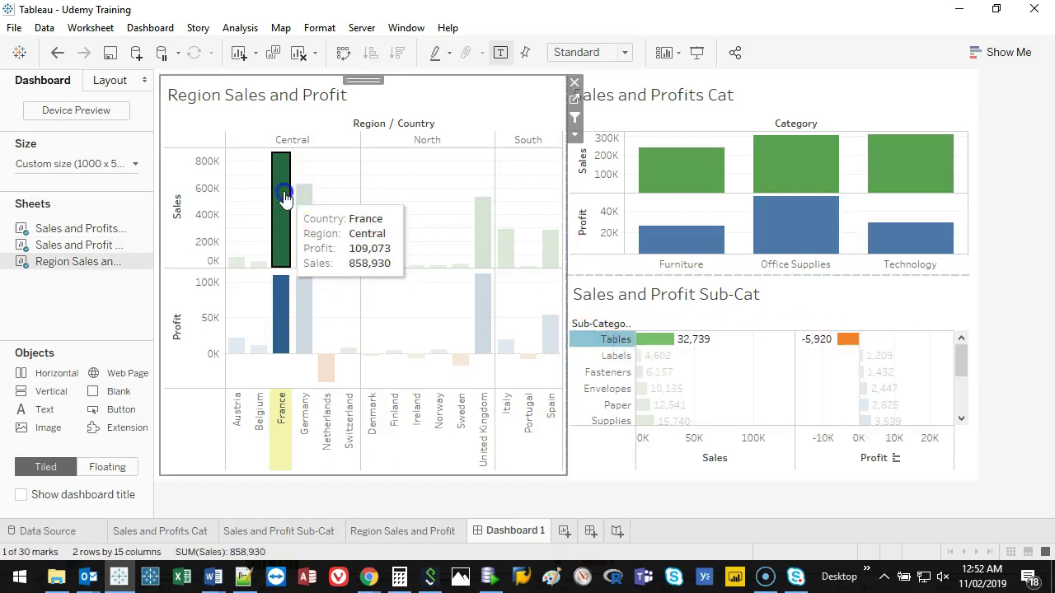
pyautogui.click(283, 196)
# Use the Sales and Profits Cat and Sales and Profit Sub-Cat charts as filters on the dashboard
pyautogui.click(575, 118)
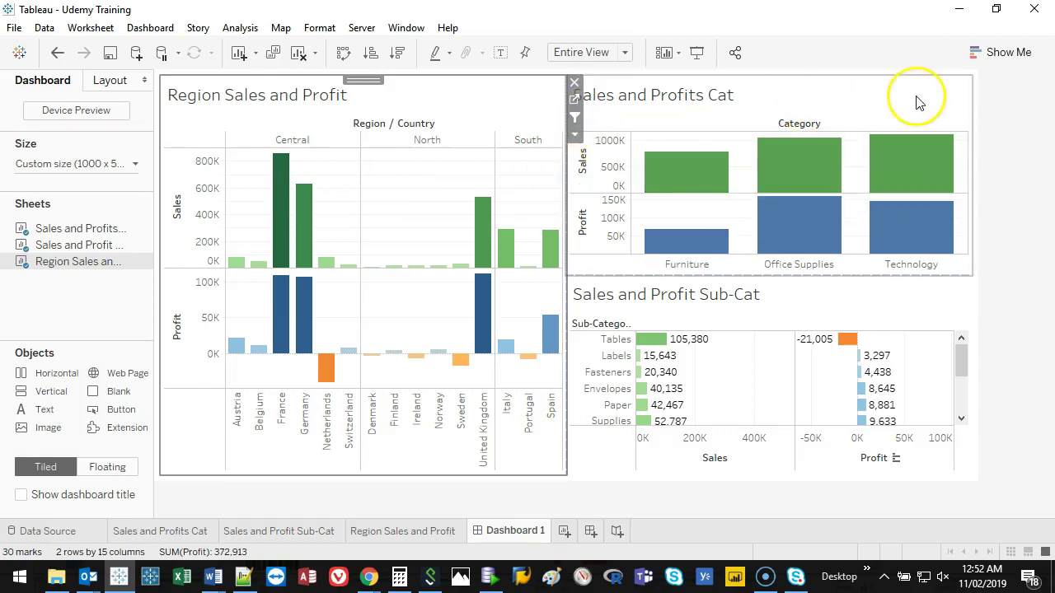
pyautogui.click(857, 96)
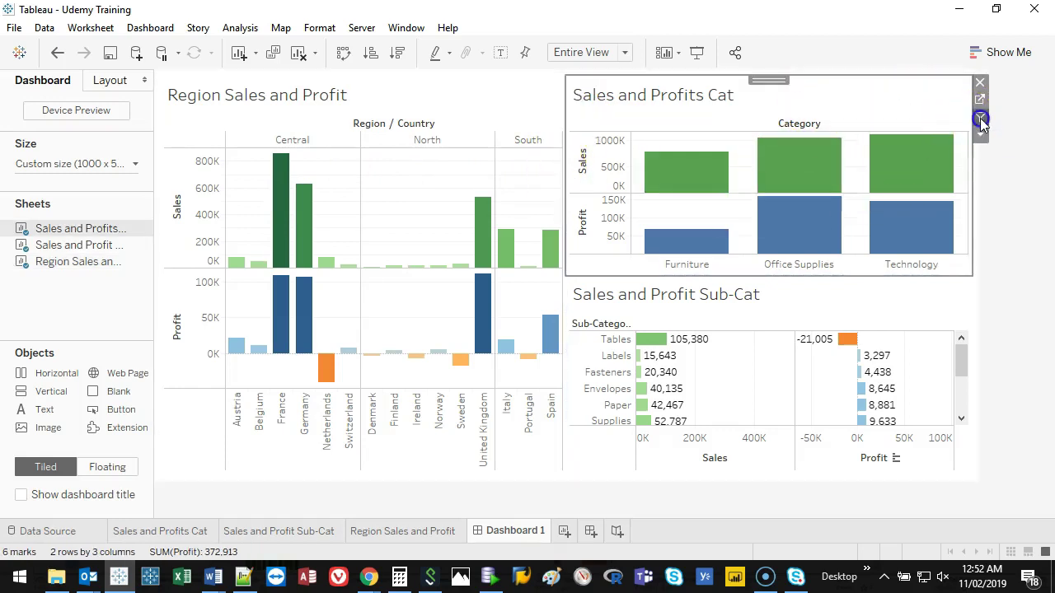
pyautogui.click(1022, 350)
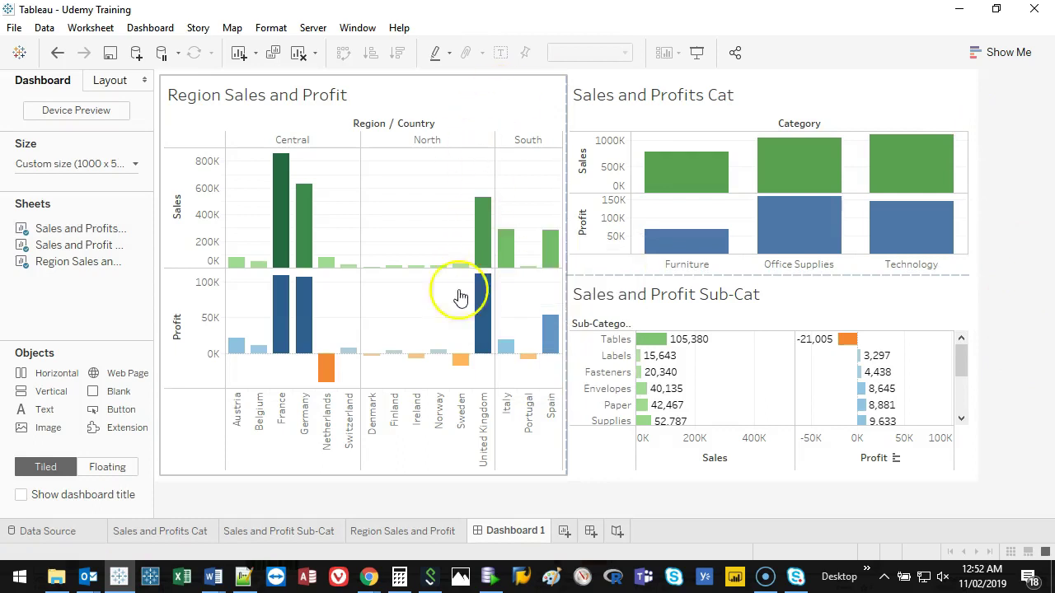
pyautogui.click(871, 311)
pyautogui.click(982, 319)
pyautogui.click(1020, 230)
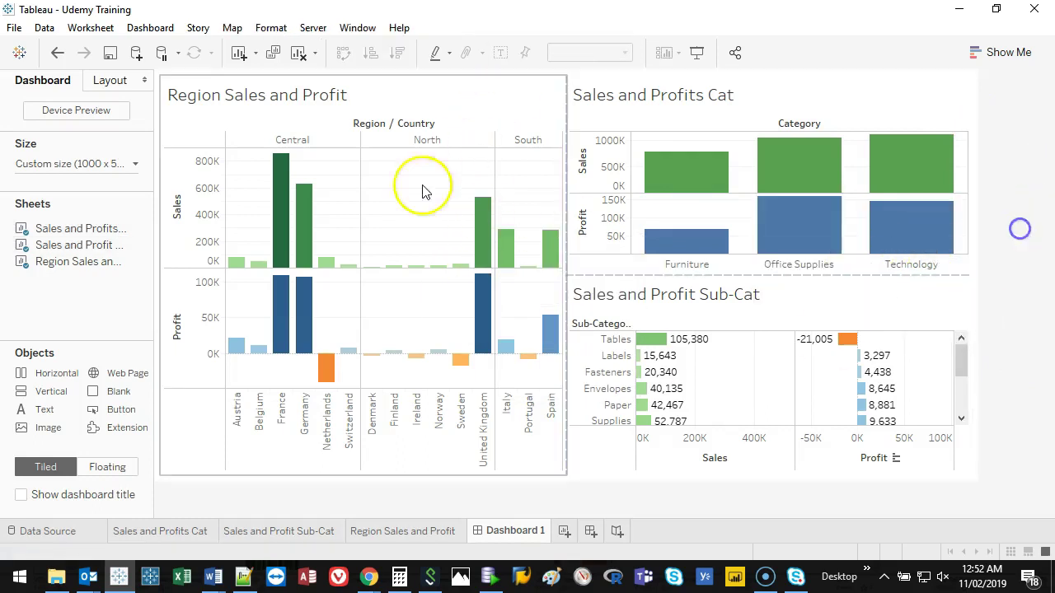
pyautogui.click(511, 98)
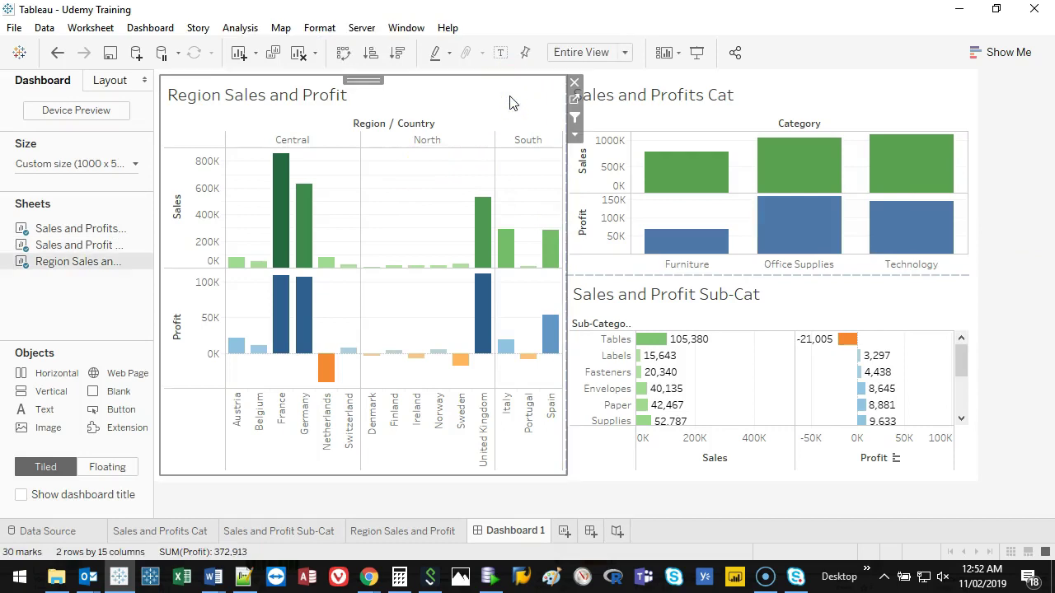
# Filter the dashboard by France and Office Supplies to examine how the category and sub-category charts respond
pyautogui.click(281, 204)
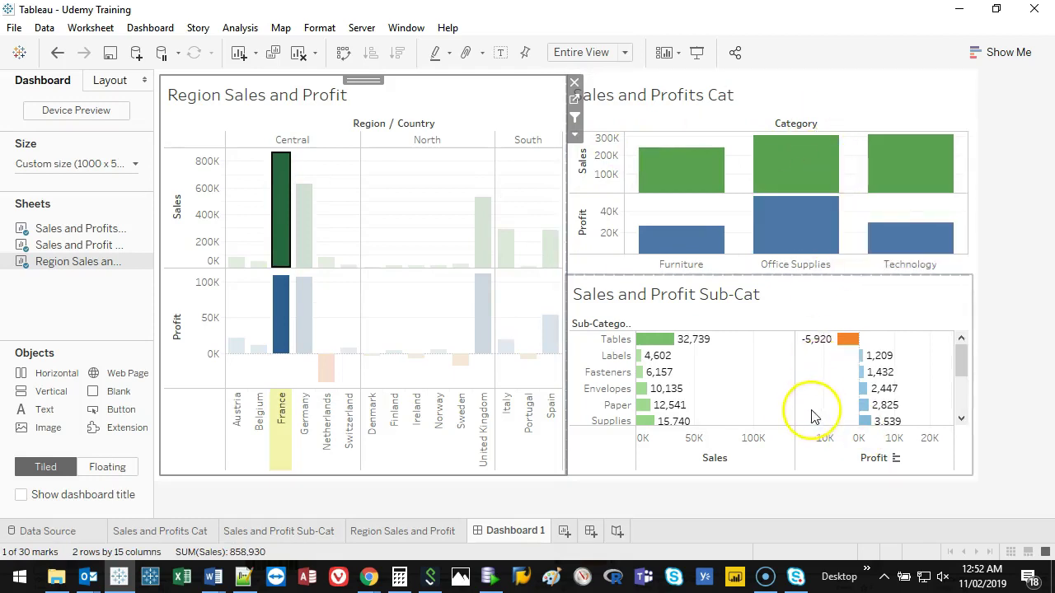
pyautogui.moveTo(844, 157)
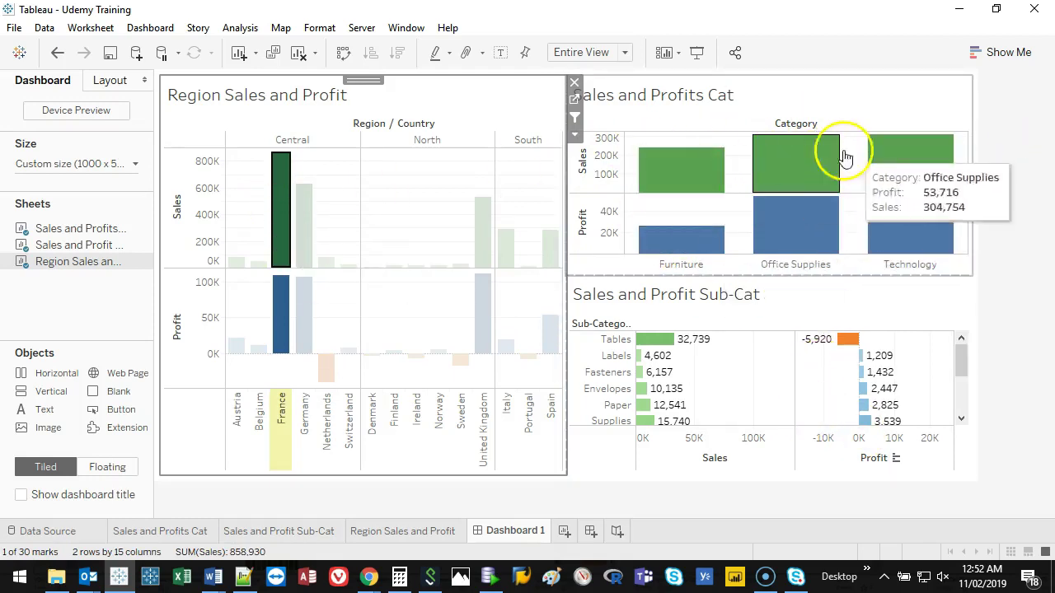
pyautogui.moveTo(887, 222)
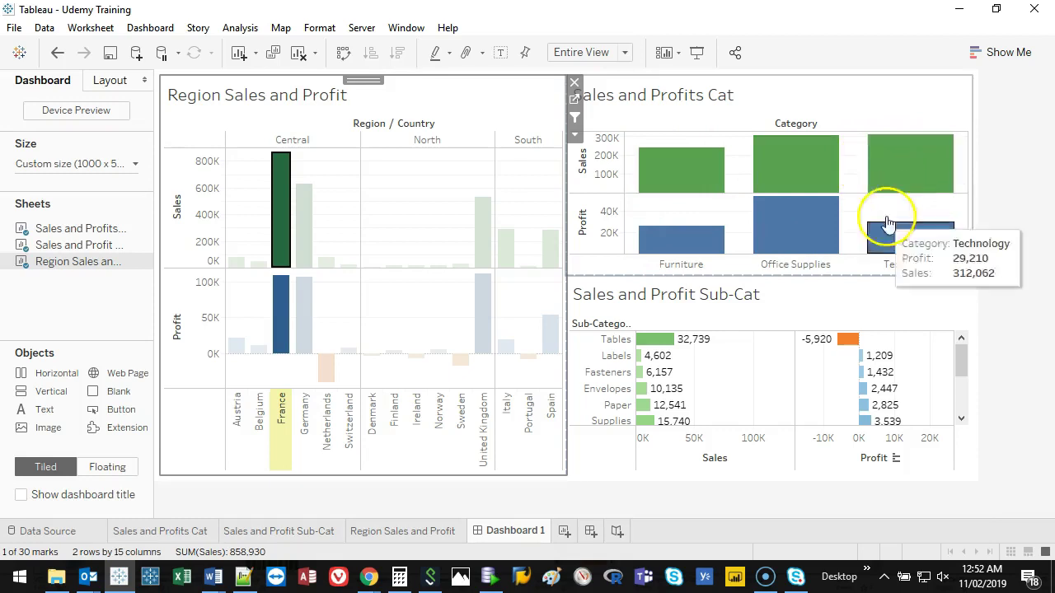
pyautogui.moveTo(802, 228)
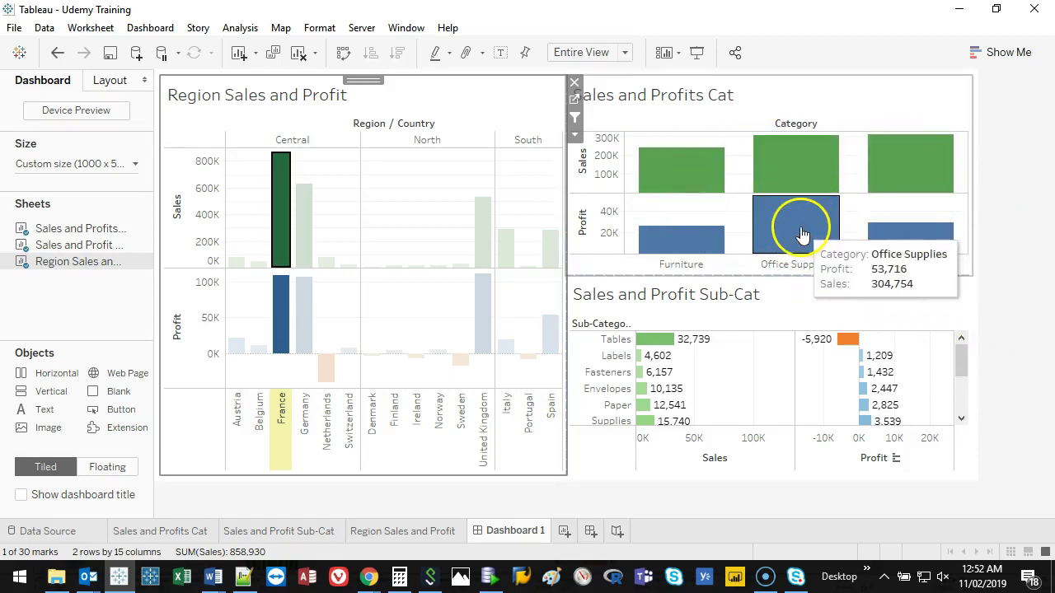
pyautogui.click(799, 231)
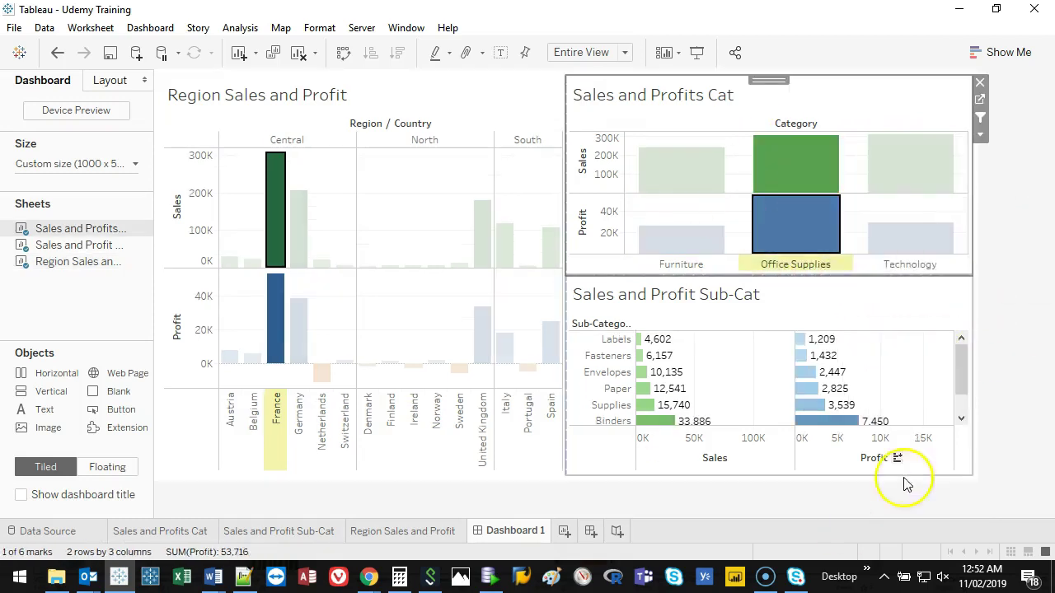
pyautogui.moveTo(698, 182)
pyautogui.moveTo(814, 206)
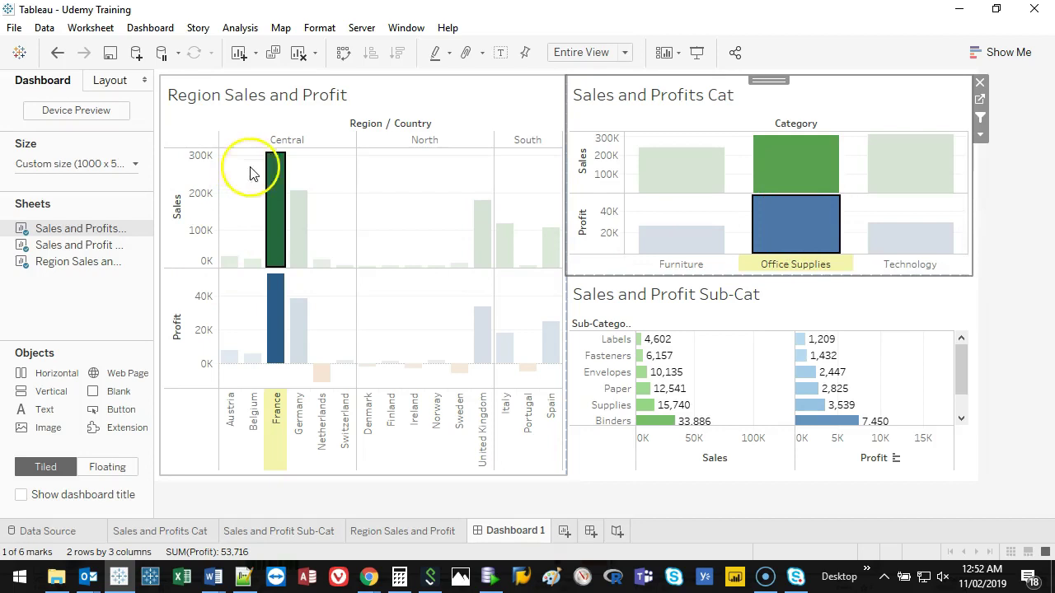
# Filter the dashboard further by the Storage sub-category and examine its Profit bar
pyautogui.moveTo(960, 345); pyautogui.dragTo(961, 392)
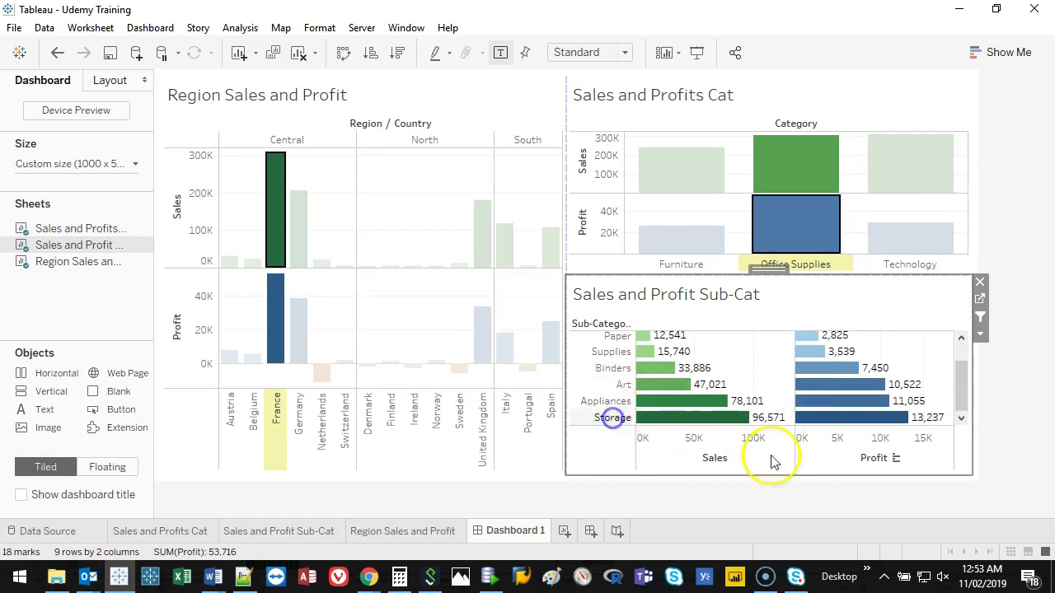
pyautogui.moveTo(863, 425)
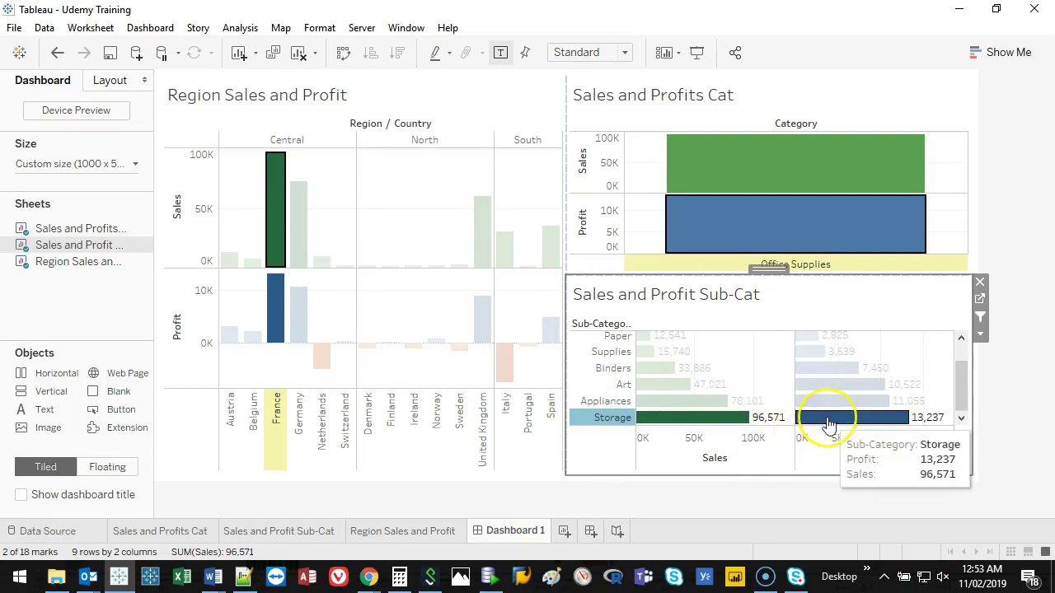
pyautogui.click(828, 425)
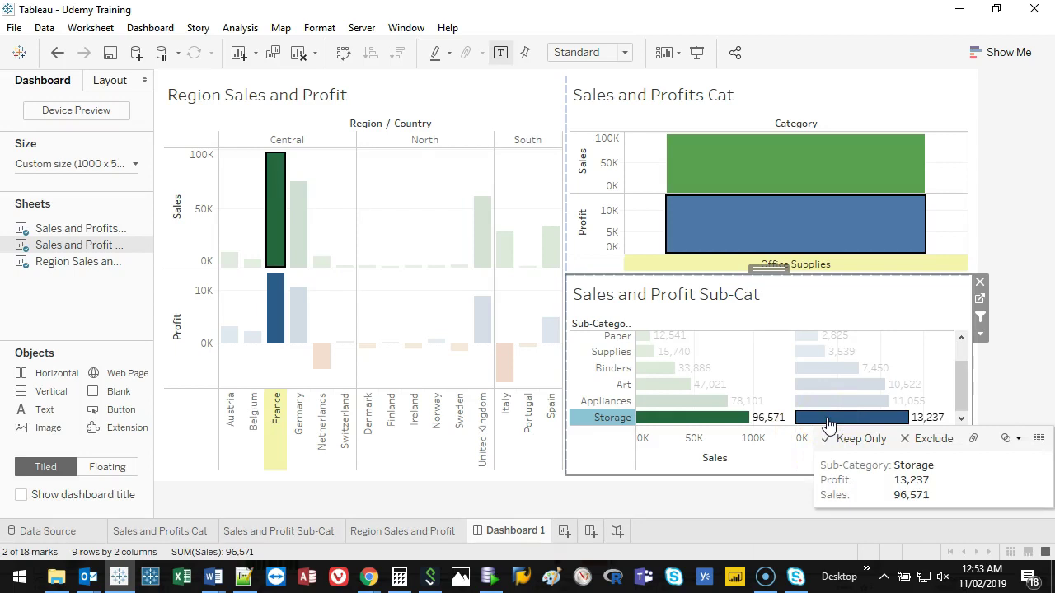
pyautogui.click(980, 318)
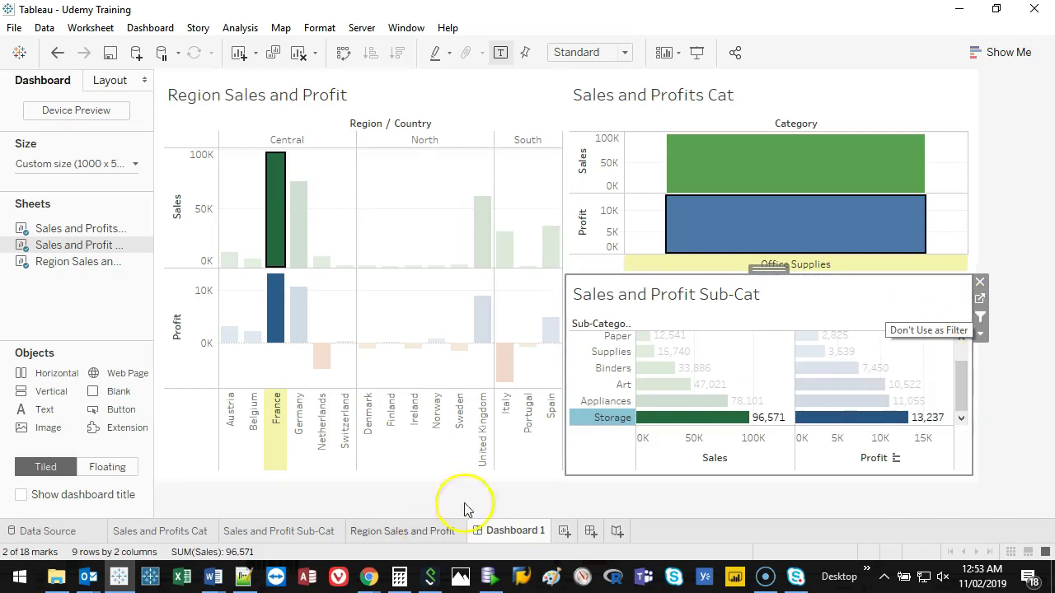
# Clear the Storage, Office Supplies and France selections to restore the unfiltered dashboard
pyautogui.click(605, 417)
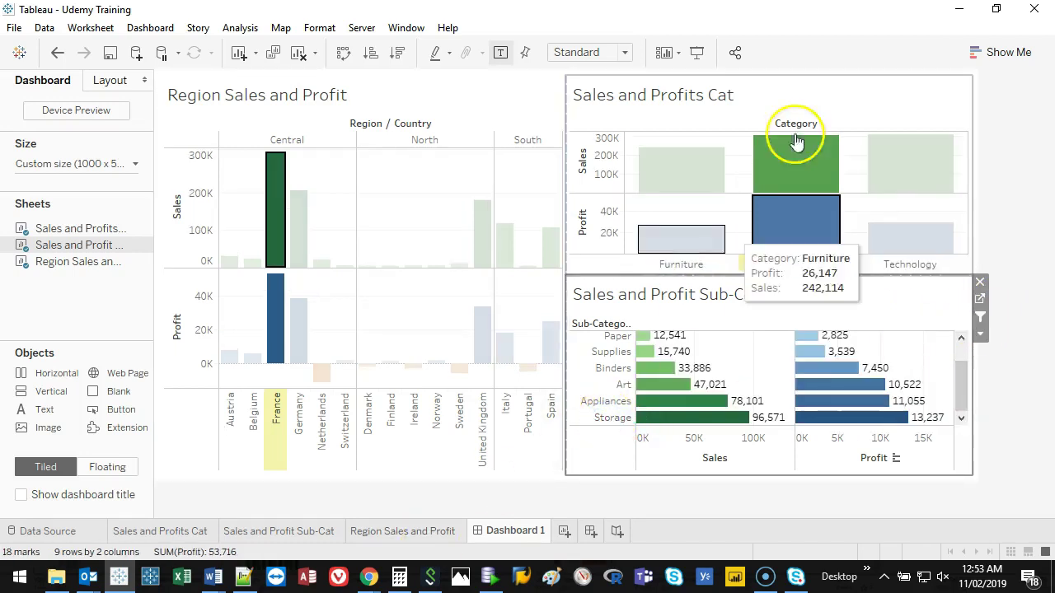
pyautogui.click(799, 227)
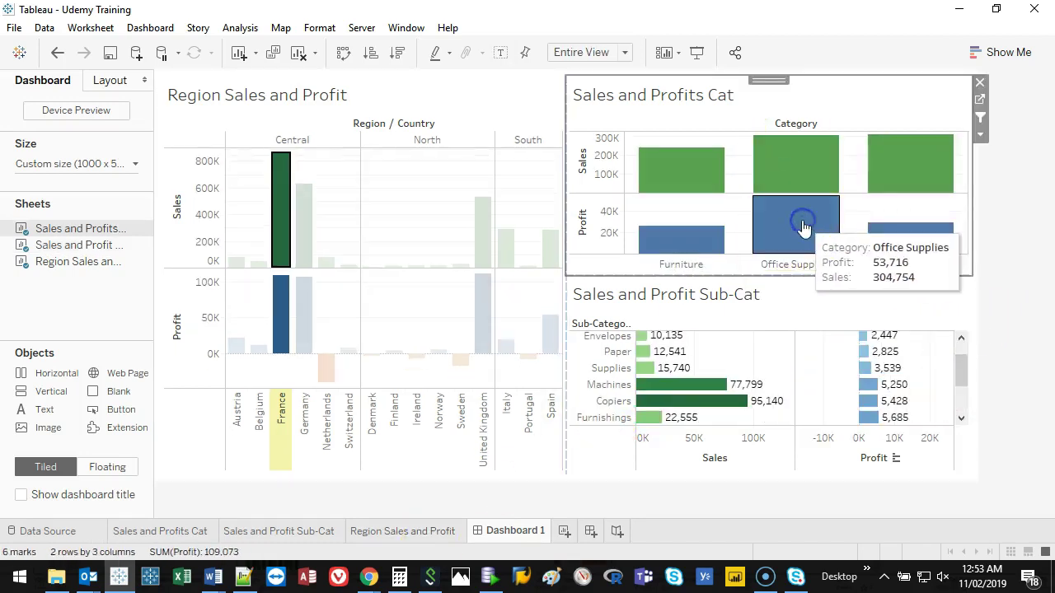
pyautogui.click(283, 228)
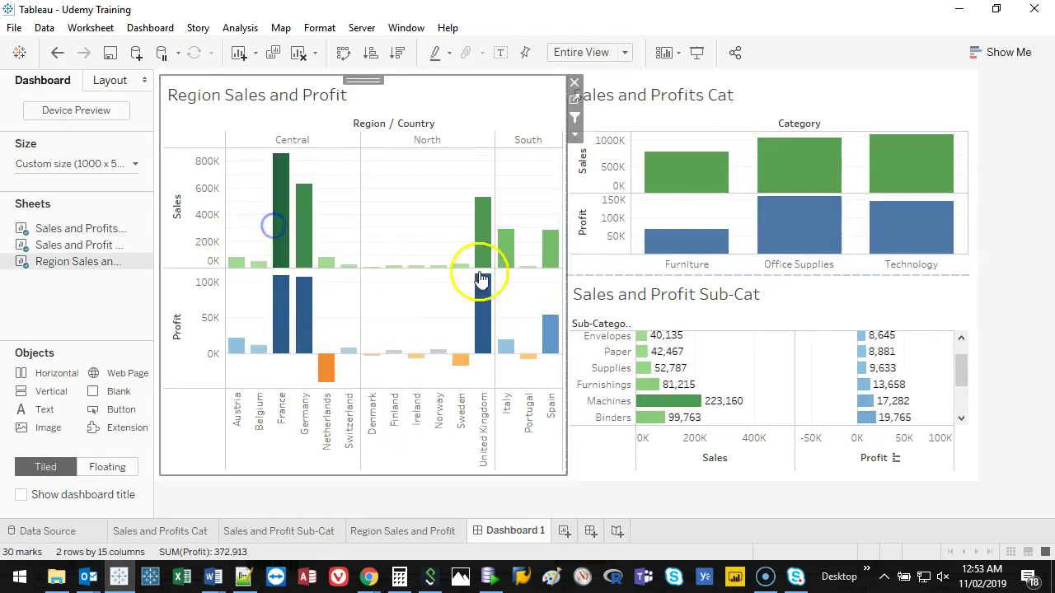
pyautogui.click(998, 262)
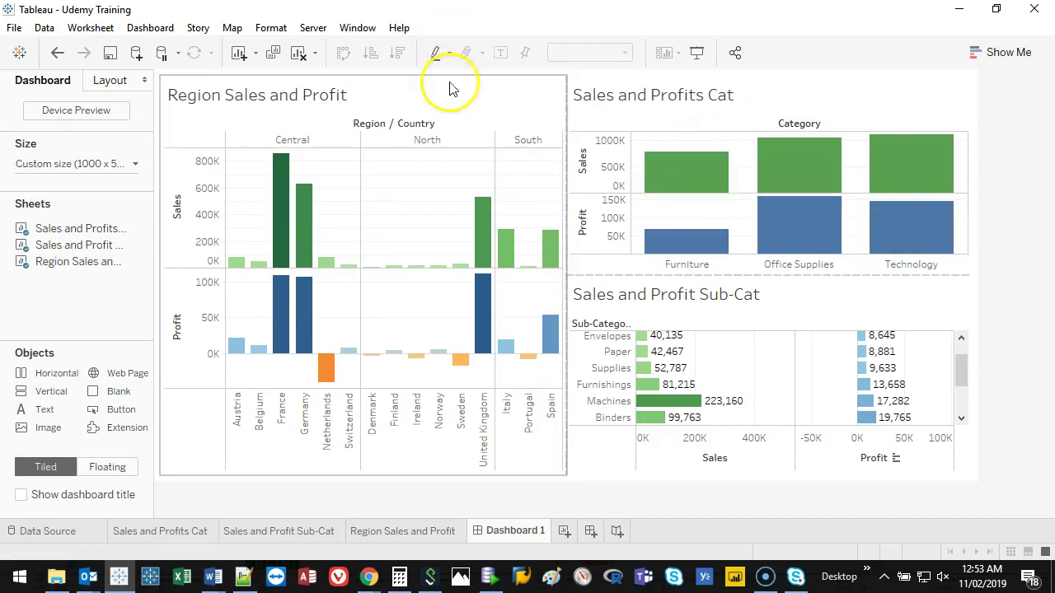
# Add a Region filter for the Region Sales and Profit chart to the dashboard
pyautogui.click(466, 113)
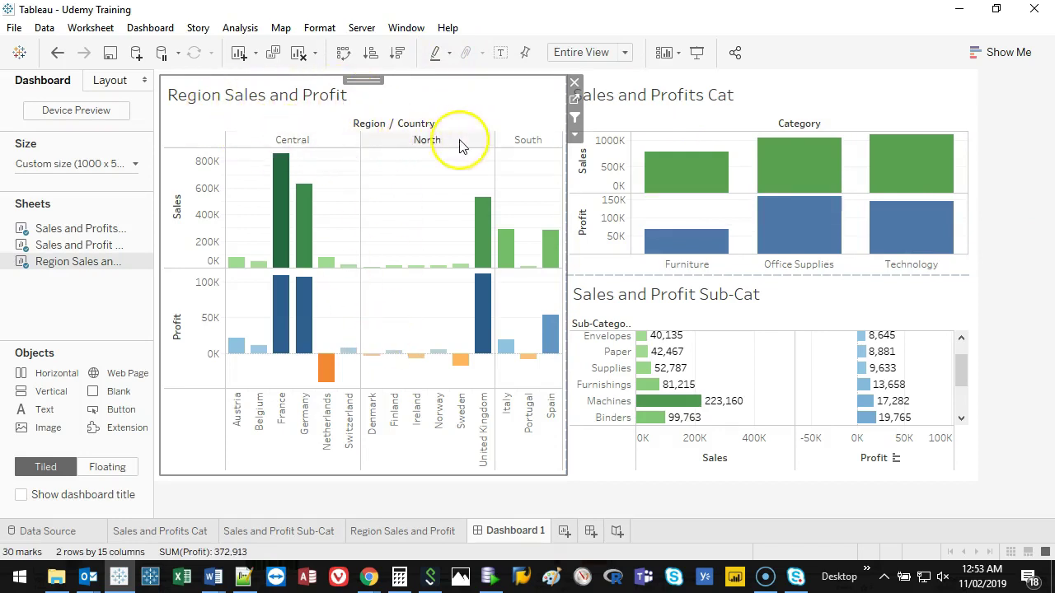
pyautogui.click(236, 29)
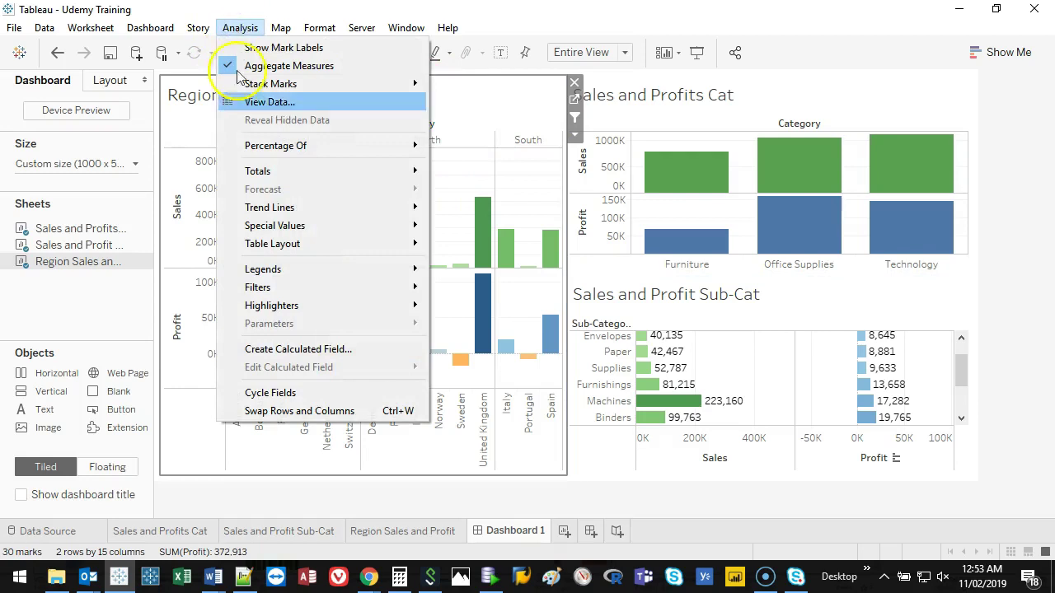
pyautogui.click(290, 288)
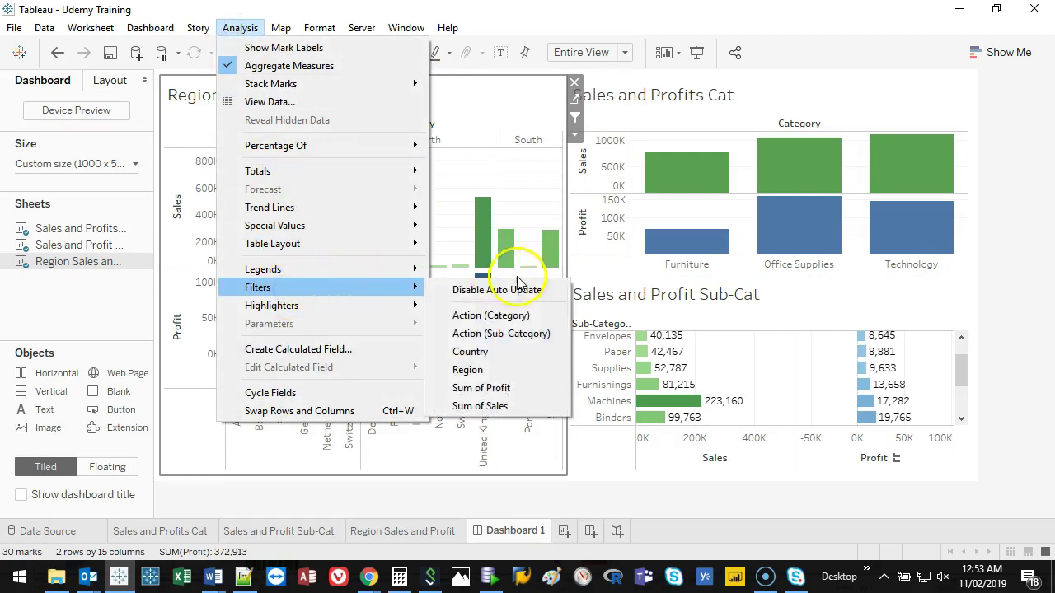
pyautogui.click(494, 370)
pyautogui.click(935, 104)
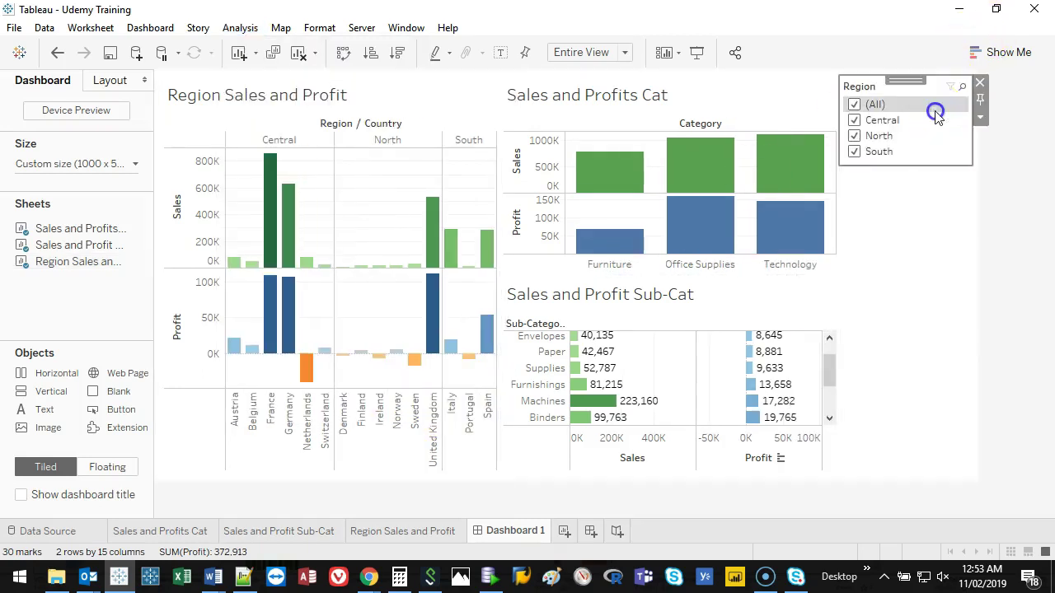
# Exclude Central and North in the Region filter to examine which charts respond, and restore both regions
pyautogui.click(855, 120)
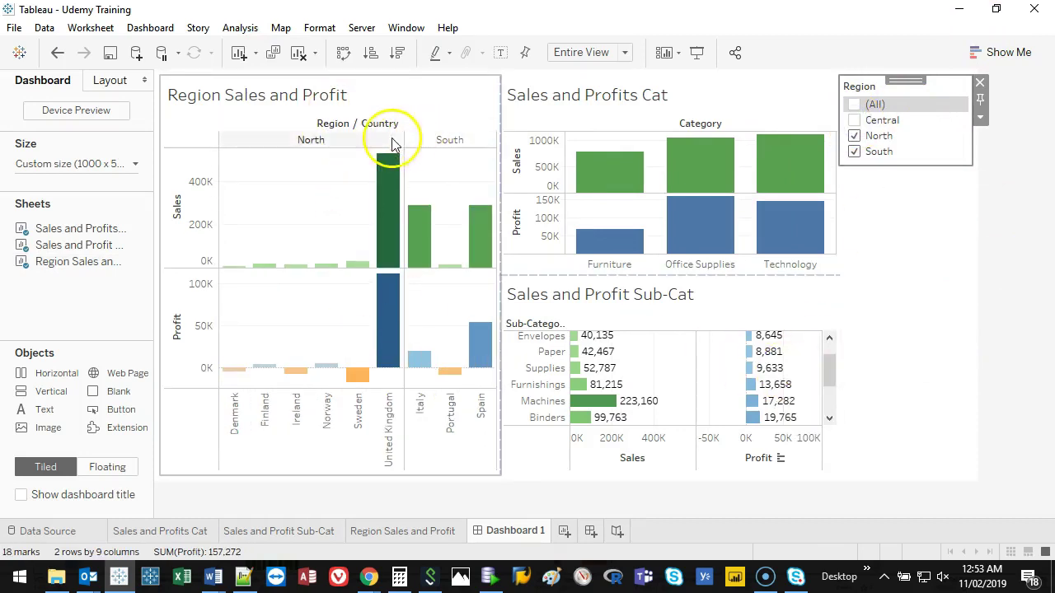
pyautogui.click(855, 136)
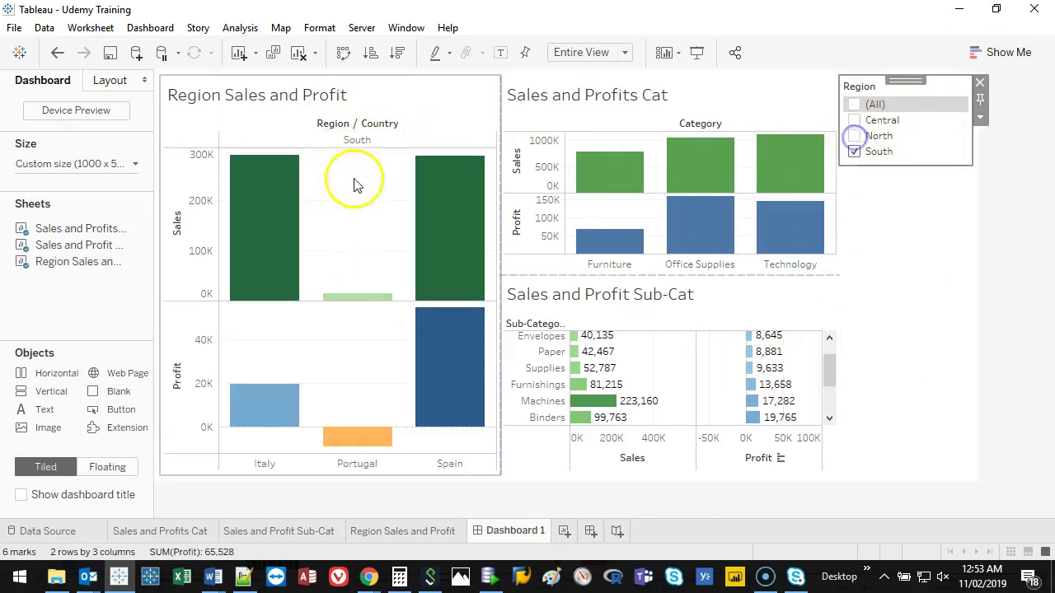
pyautogui.click(855, 136)
pyautogui.click(855, 120)
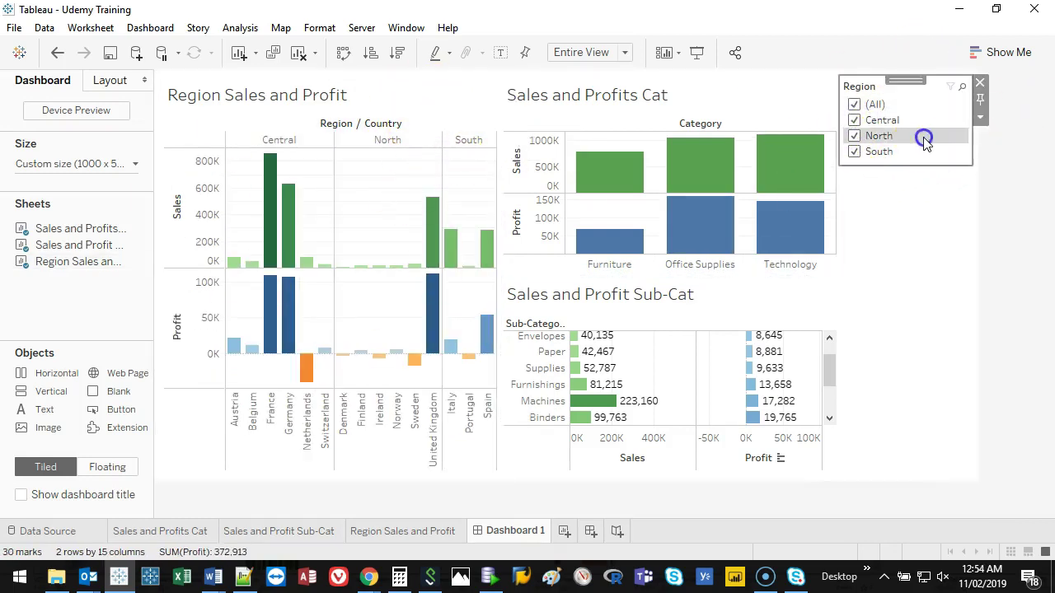
# Apply the Region filter to the Sales and Profits Cat and Sales and Profit Sub-Cat worksheets as well
pyautogui.click(981, 121)
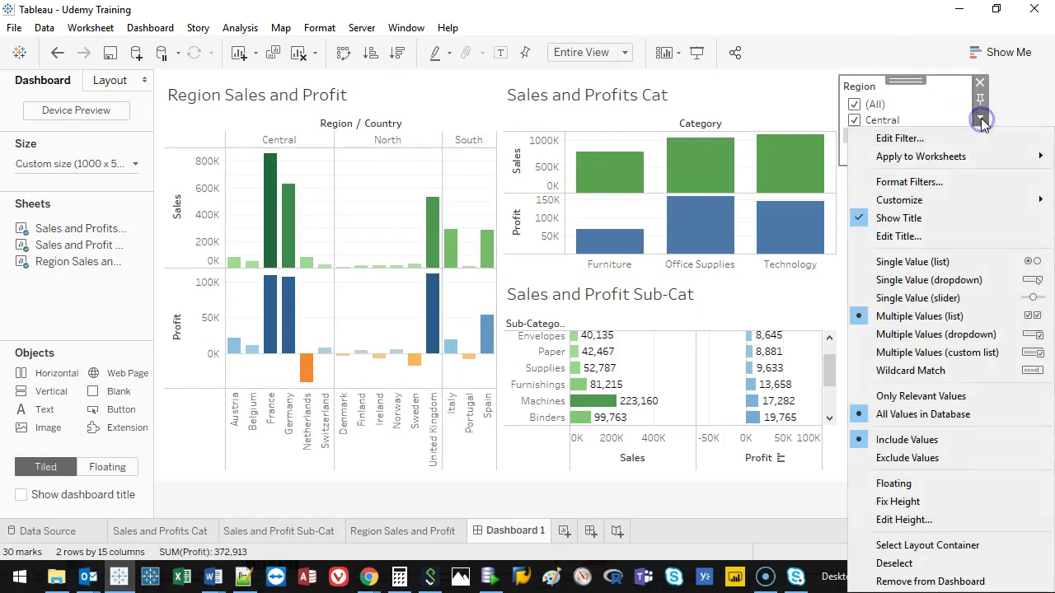
pyautogui.click(969, 155)
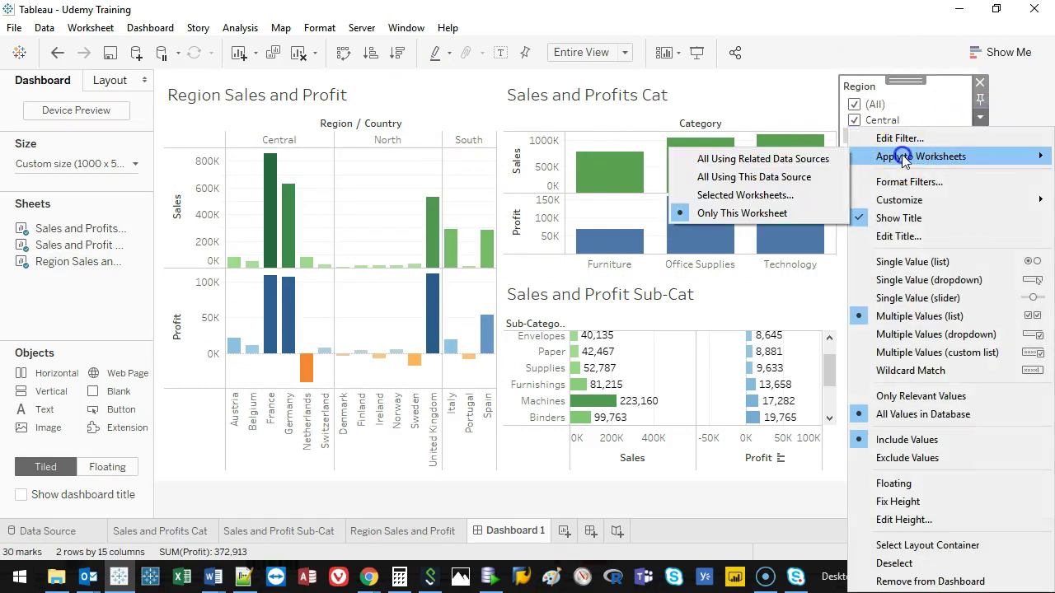
pyautogui.click(778, 190)
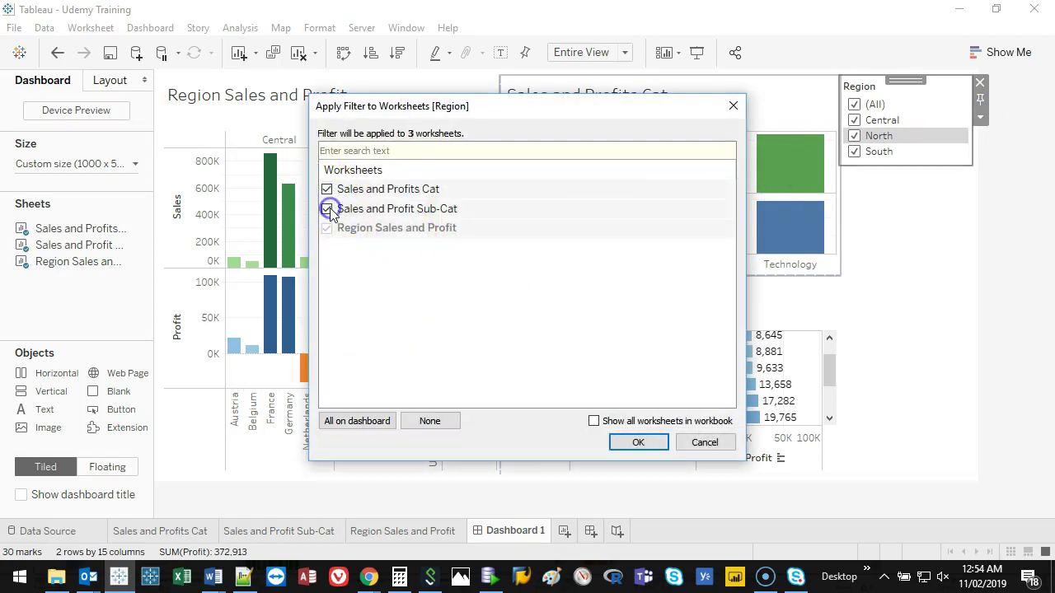
pyautogui.click(640, 444)
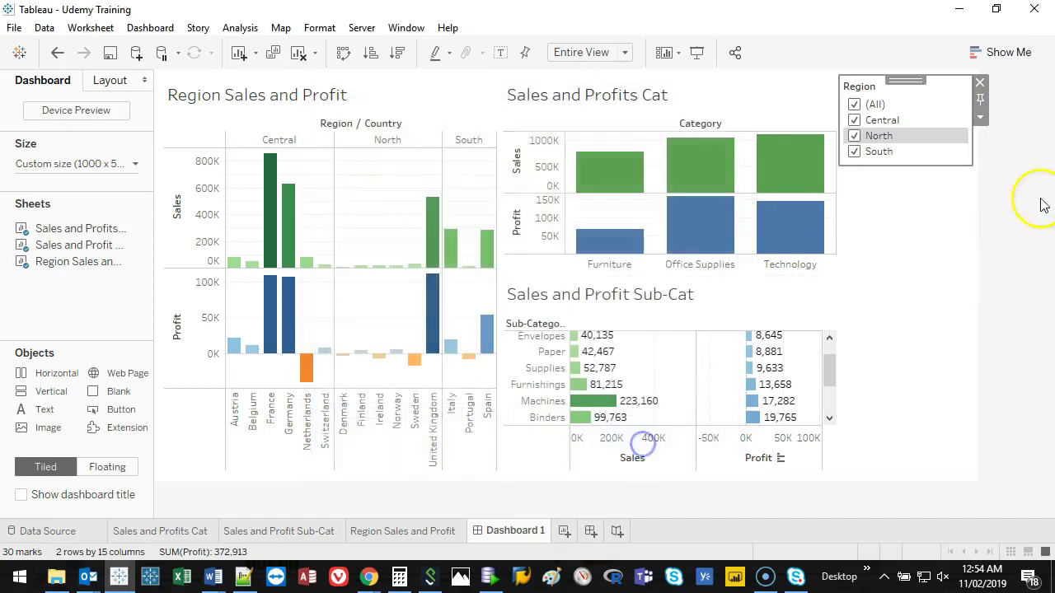
# Test the Region filter on all three charts with only Central and only South included, and restore all regions
pyautogui.click(854, 151)
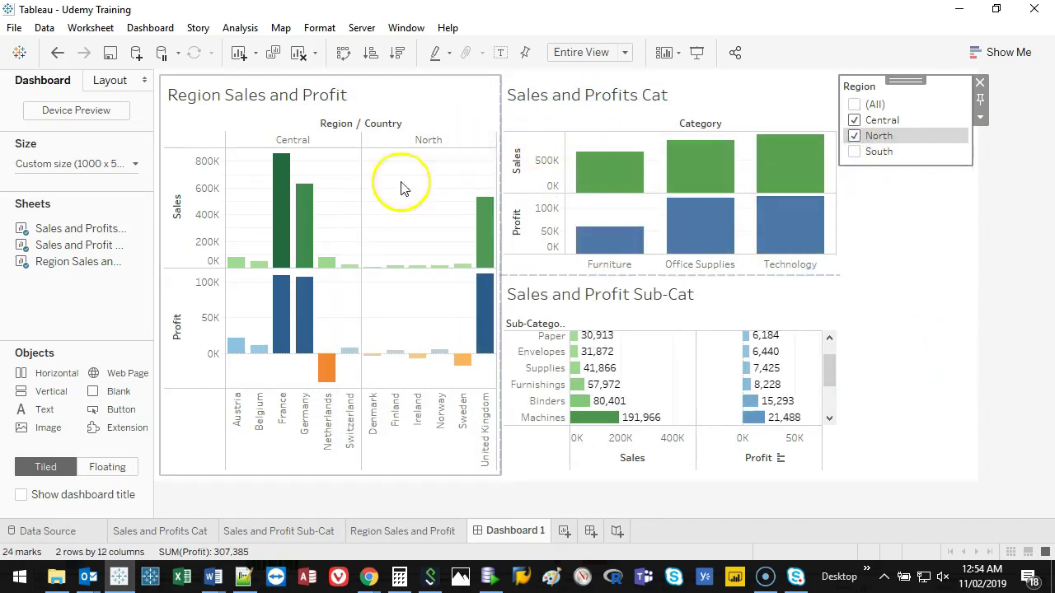
pyautogui.click(855, 136)
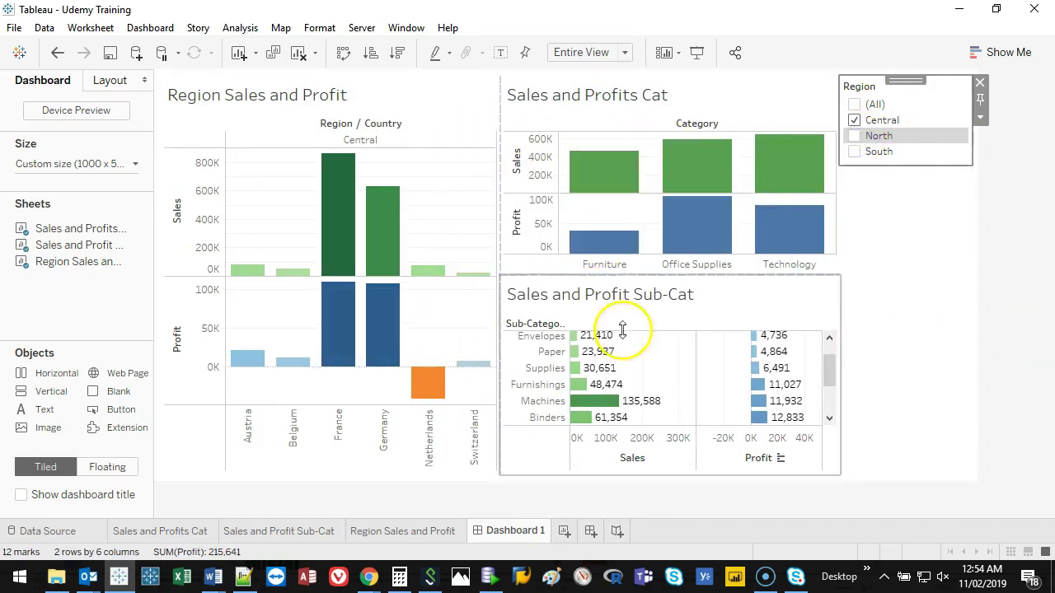
pyautogui.click(854, 120)
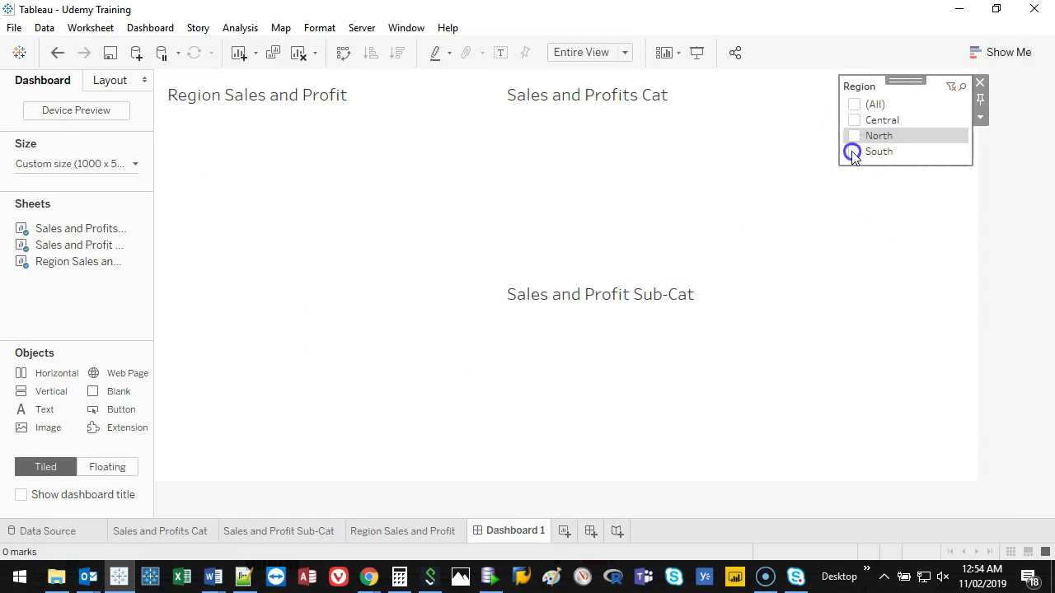
pyautogui.click(854, 152)
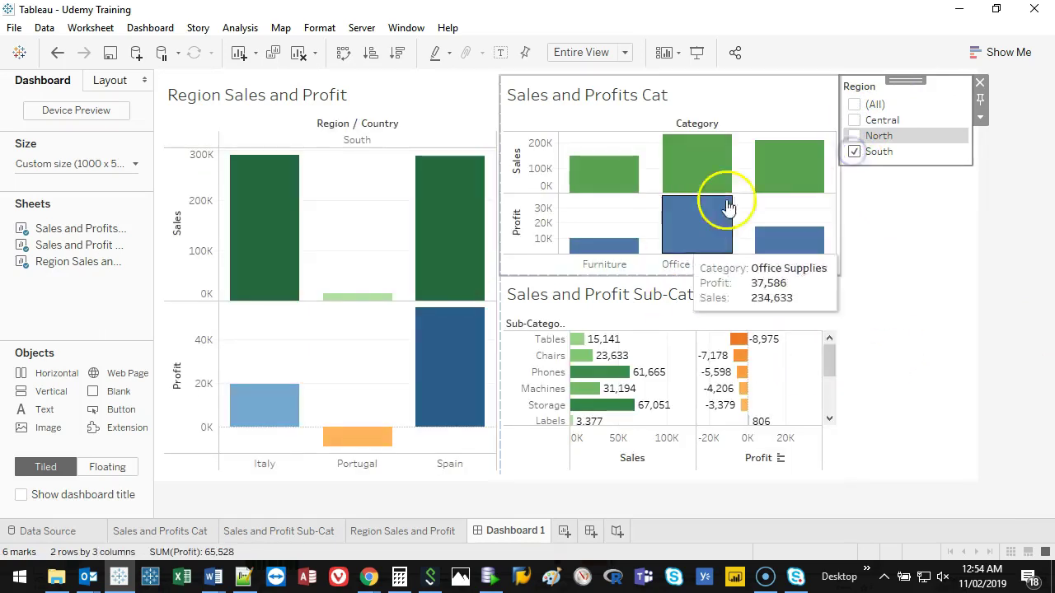
pyautogui.click(861, 106)
# Add Sum of Sales and Country filters for the Region Sales and Profit chart to the dashboard
pyautogui.click(450, 88)
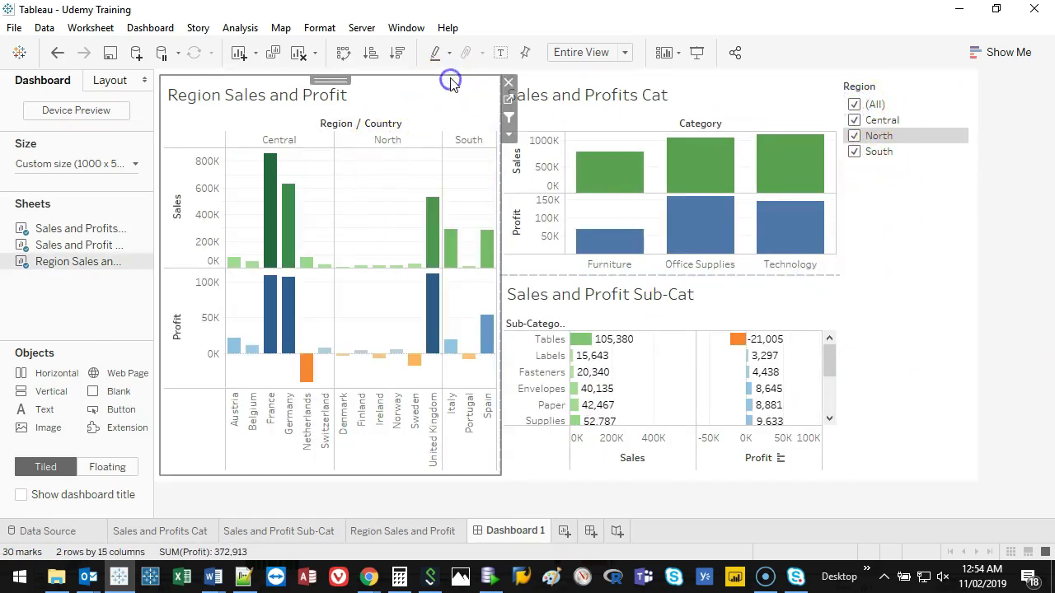
pyautogui.click(239, 28)
pyautogui.moveTo(293, 286)
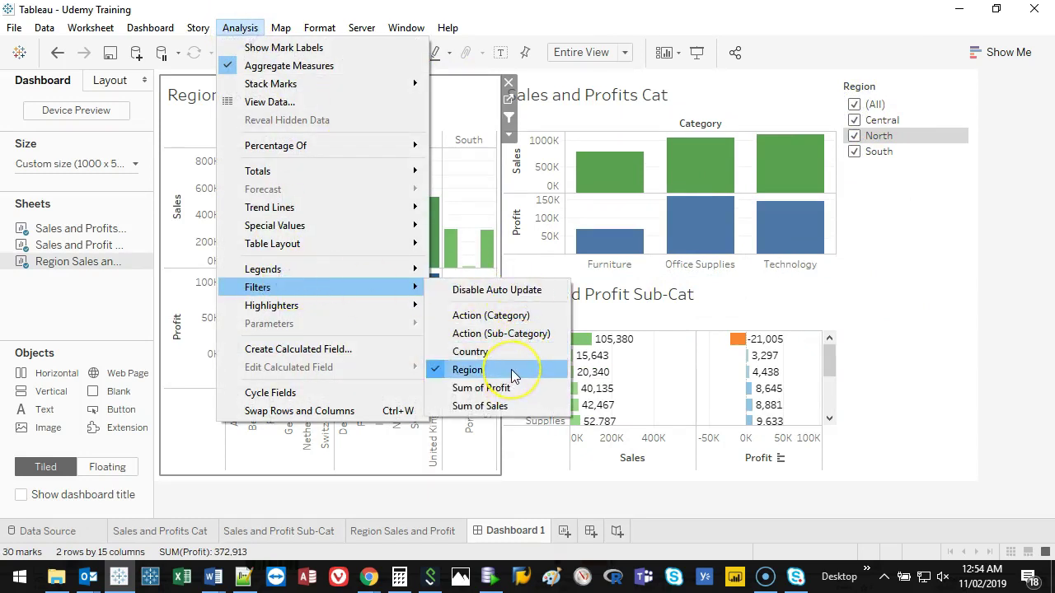
pyautogui.click(517, 406)
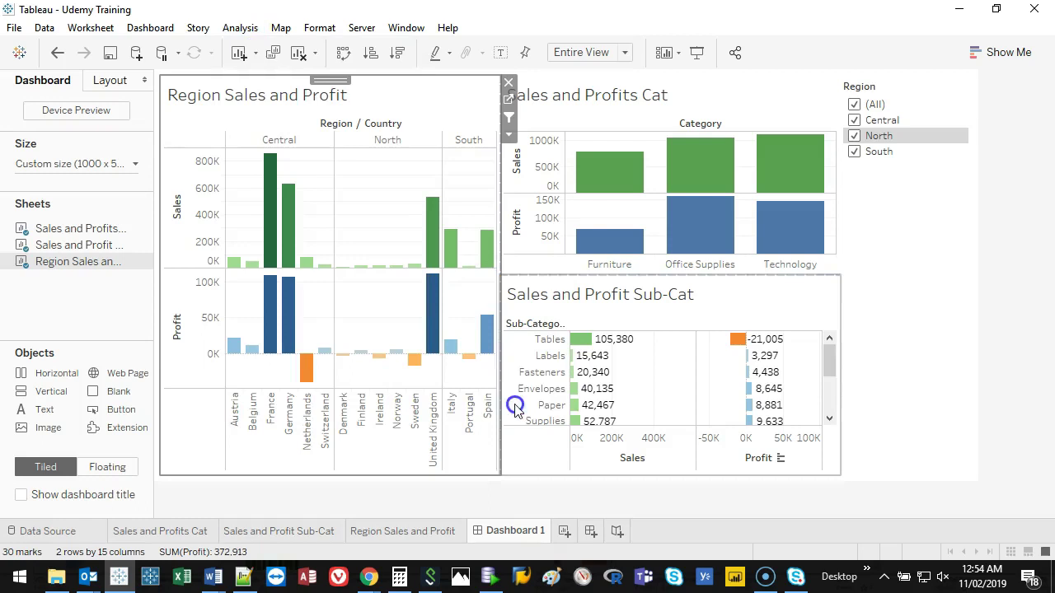
pyautogui.click(241, 28)
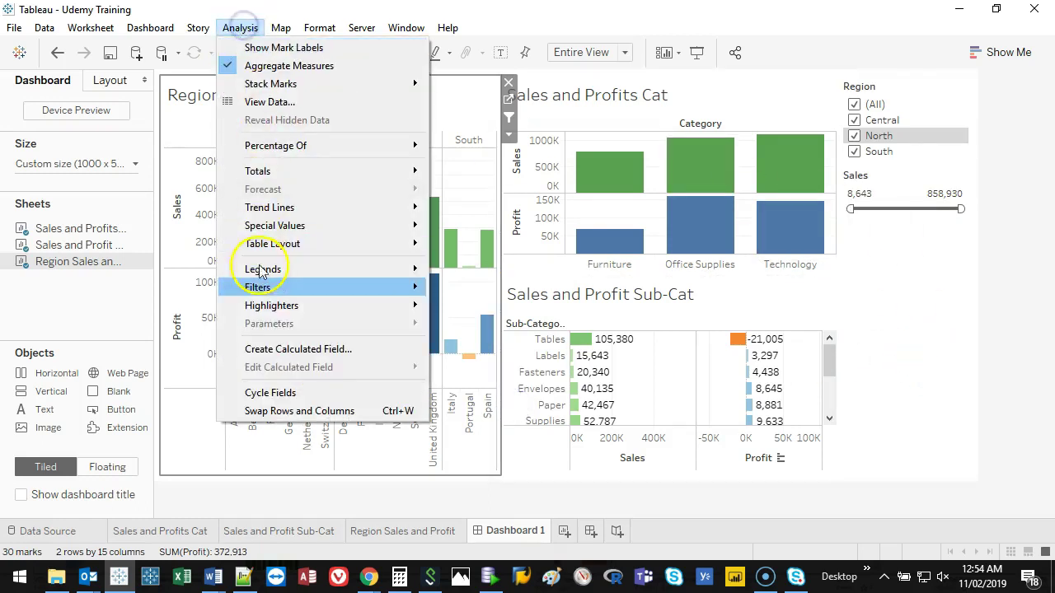
pyautogui.moveTo(274, 287)
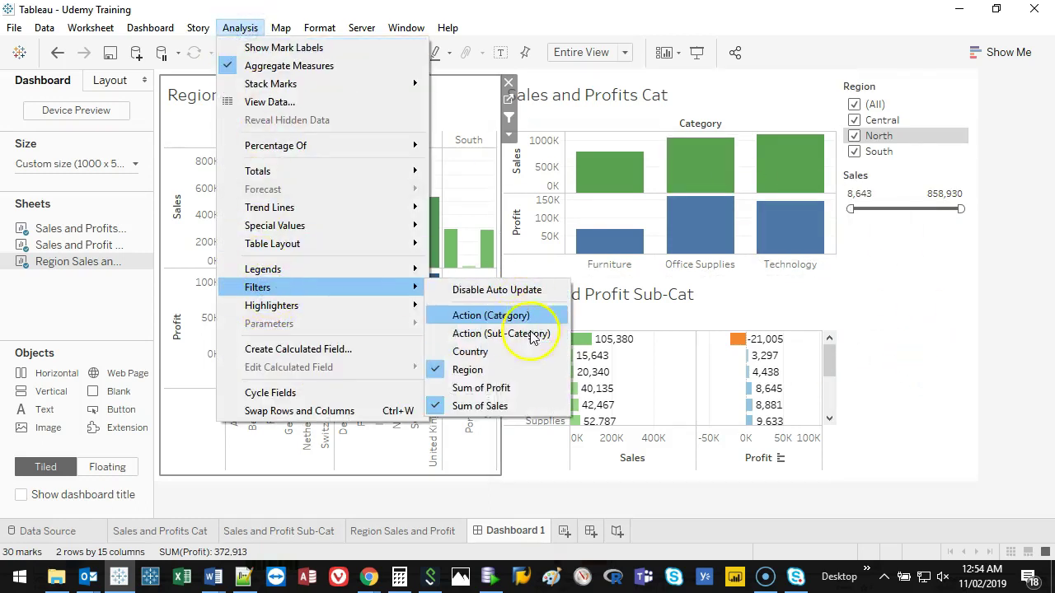
pyautogui.click(483, 351)
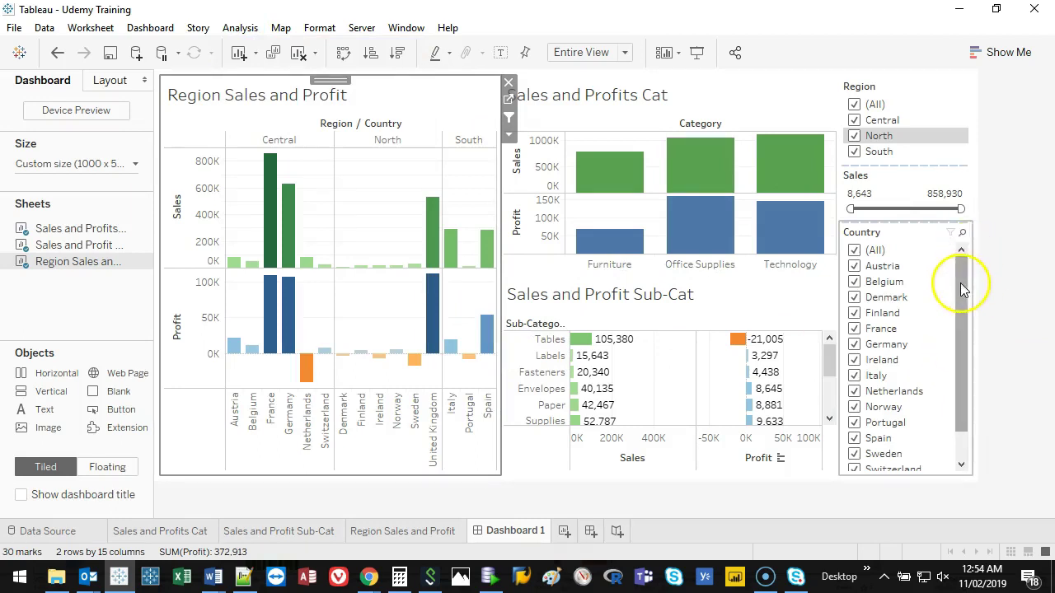
# Exclude Austria and Belgium in the Country filter to examine the chart's response, and reselect all countries
pyautogui.moveTo(969, 286); pyautogui.dragTo(969, 313)
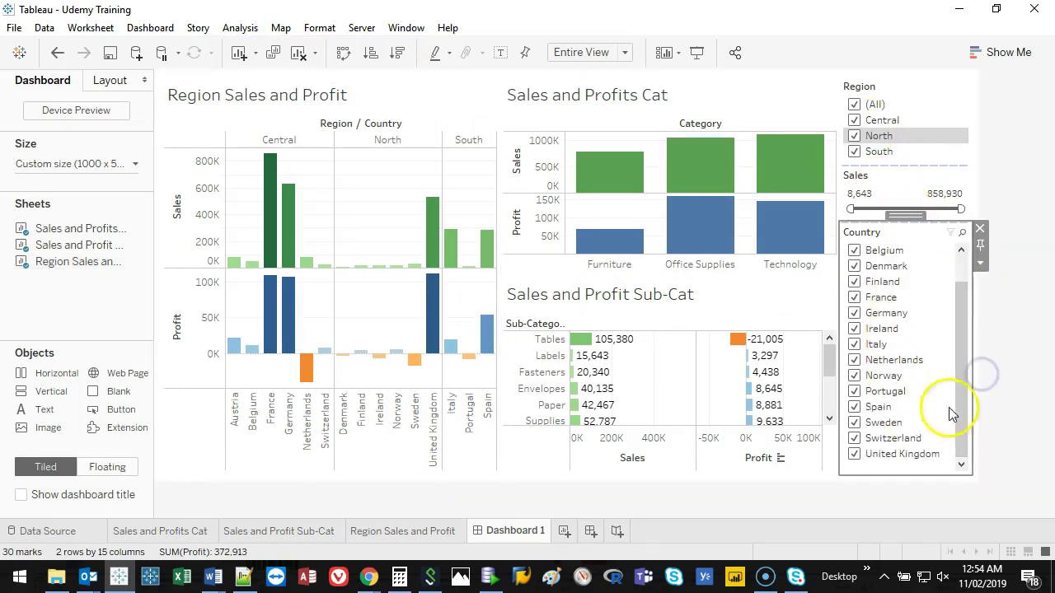
pyautogui.moveTo(957, 360); pyautogui.dragTo(961, 277)
pyautogui.click(854, 266)
pyautogui.click(853, 281)
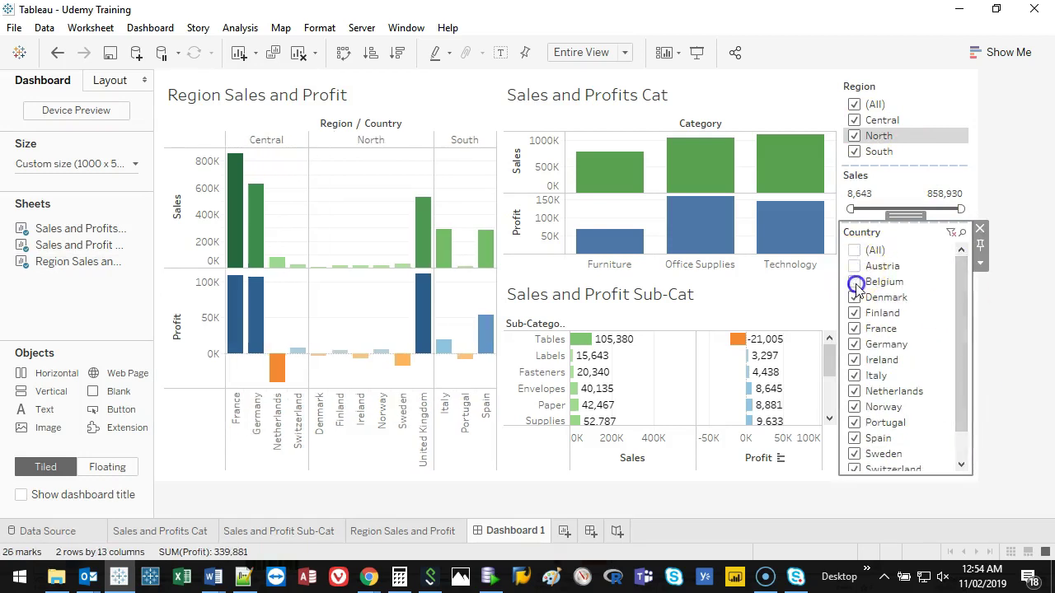
pyautogui.click(853, 313)
pyautogui.click(854, 313)
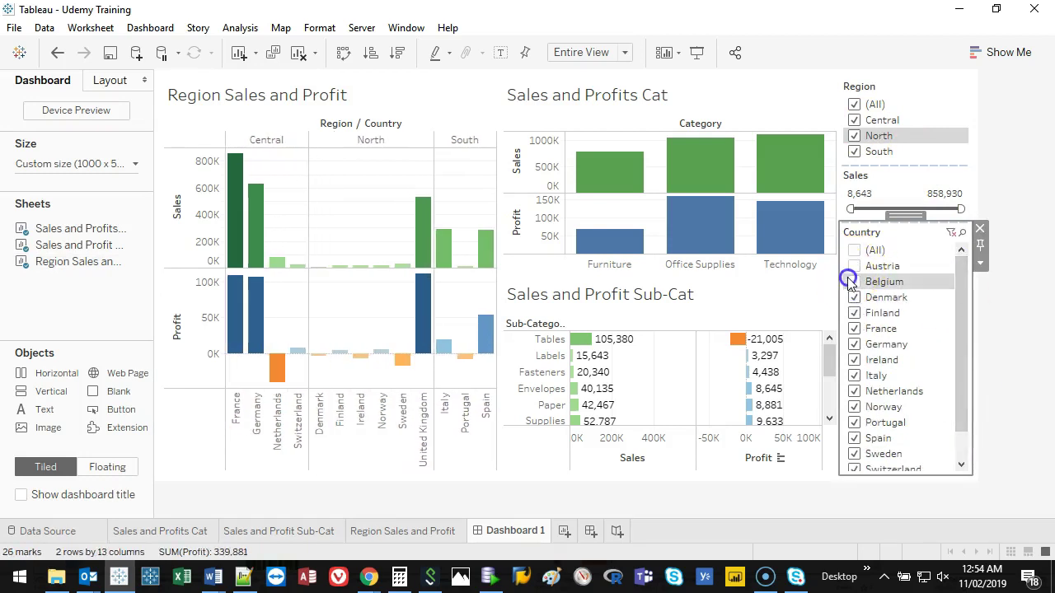
pyautogui.click(854, 250)
# Customize the Country filter to show an Apply button
pyautogui.rightClick(921, 255)
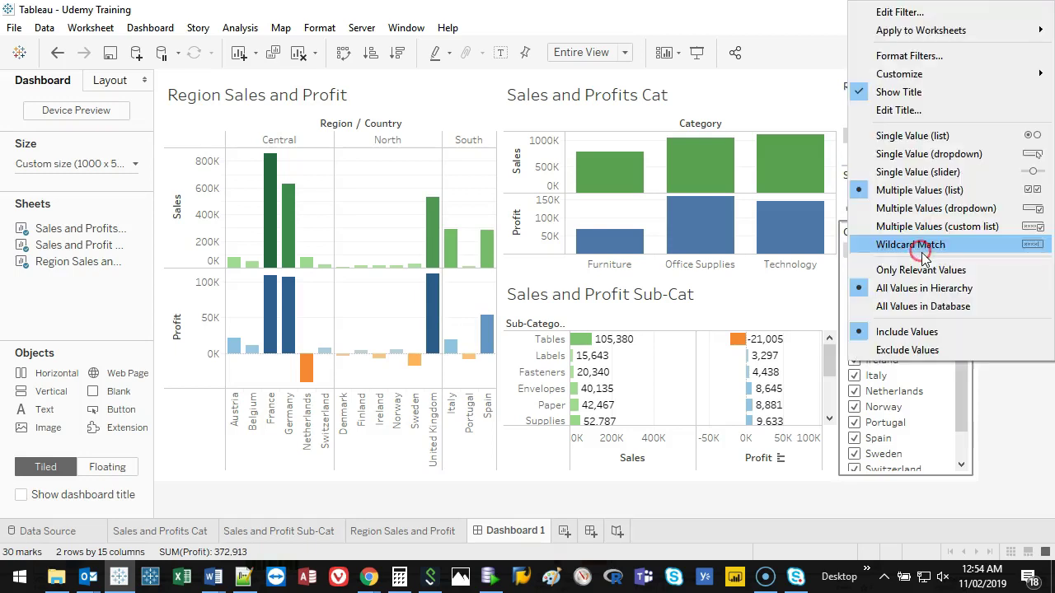
pyautogui.click(935, 286)
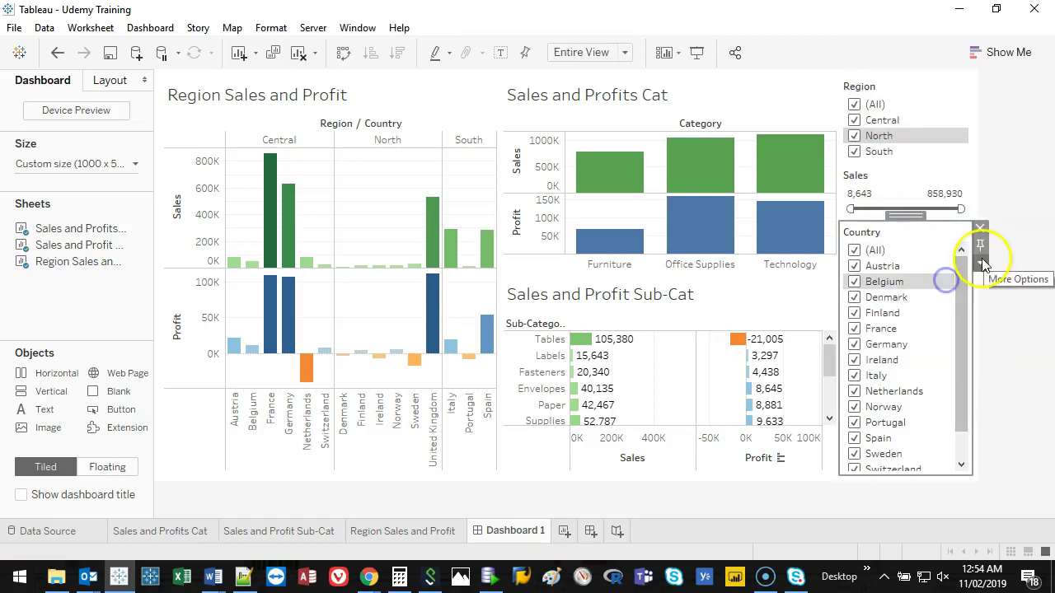
pyautogui.click(983, 262)
pyautogui.moveTo(942, 183)
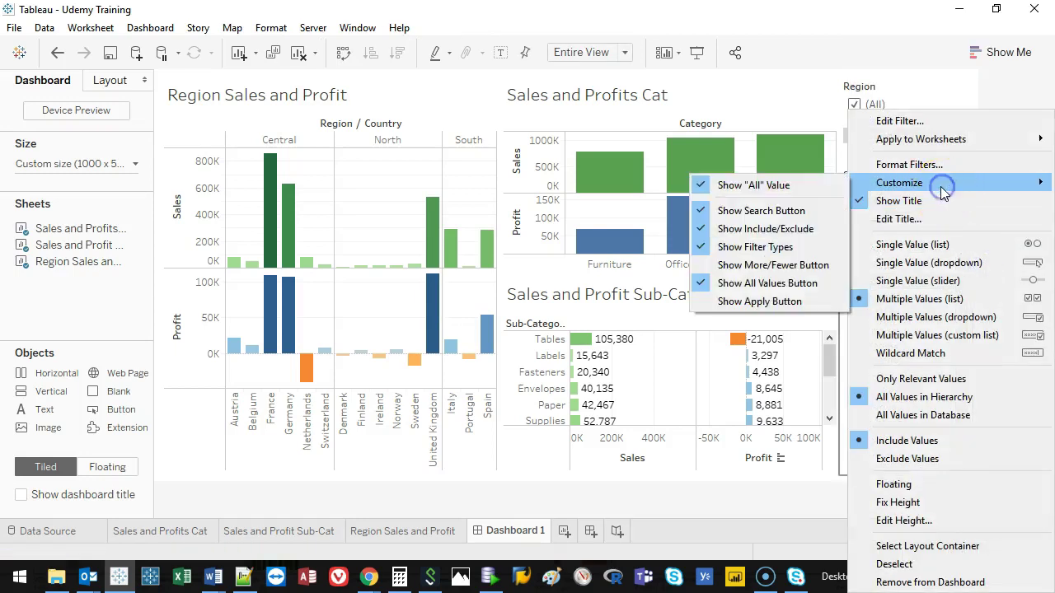
pyautogui.click(761, 302)
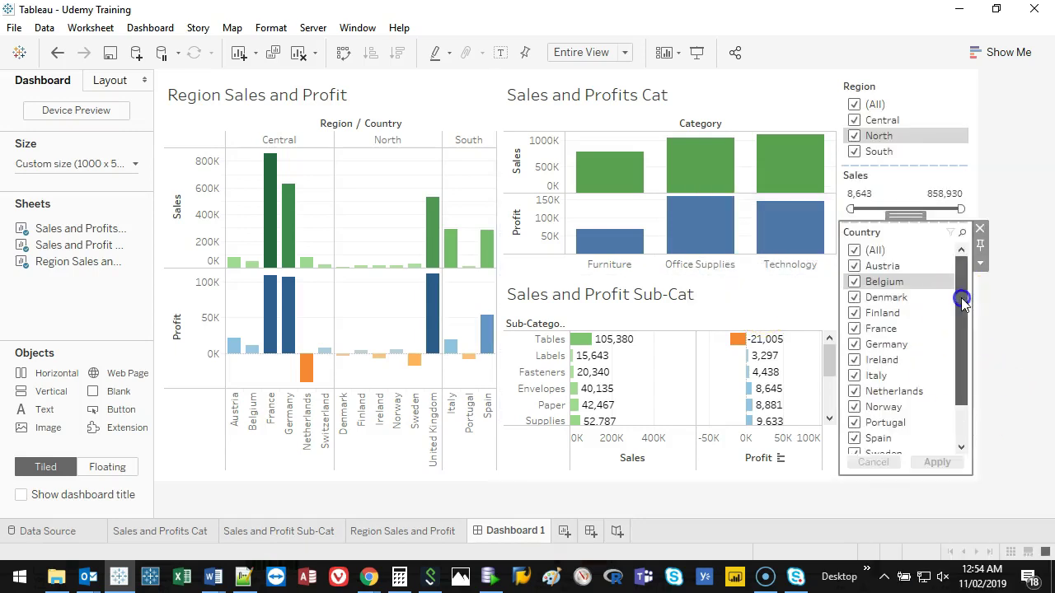
# Test the Country filter's Apply button by excluding Austria, Denmark, France, Ireland and Norway, and restore all countries
pyautogui.click(852, 266)
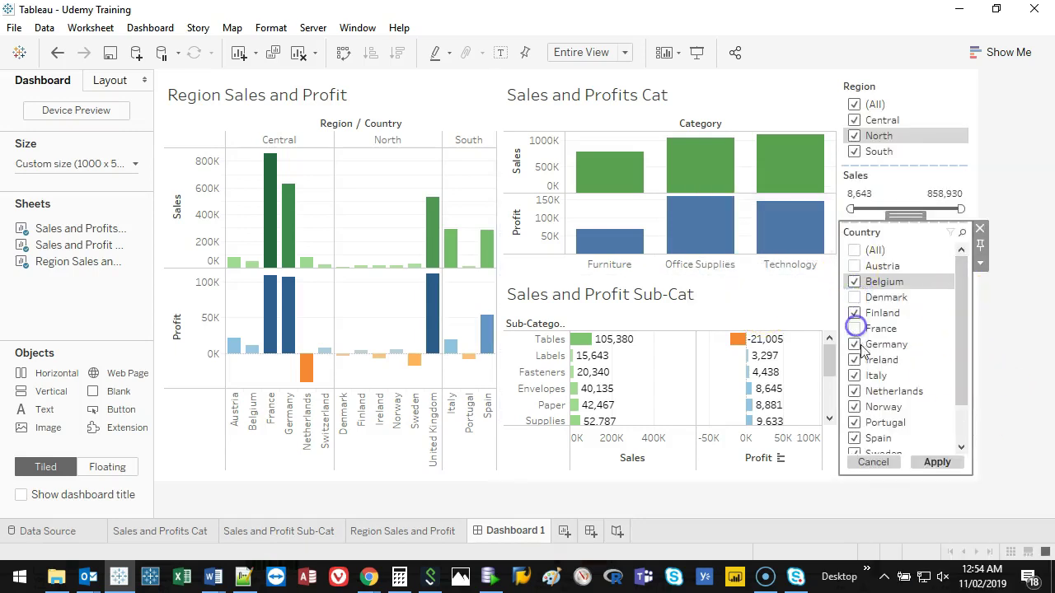
pyautogui.click(935, 463)
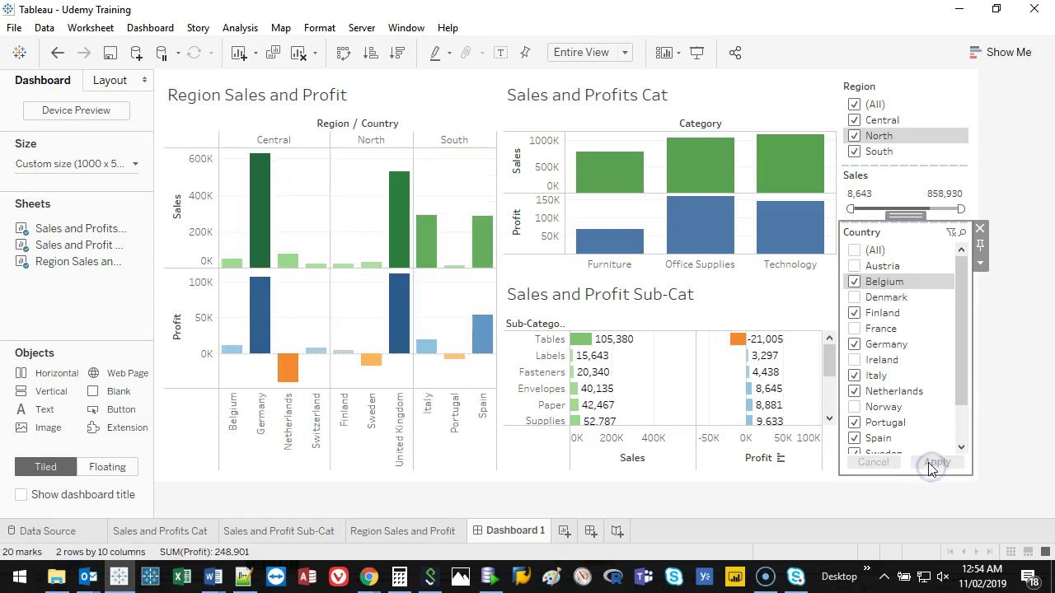
pyautogui.click(853, 249)
pyautogui.click(936, 462)
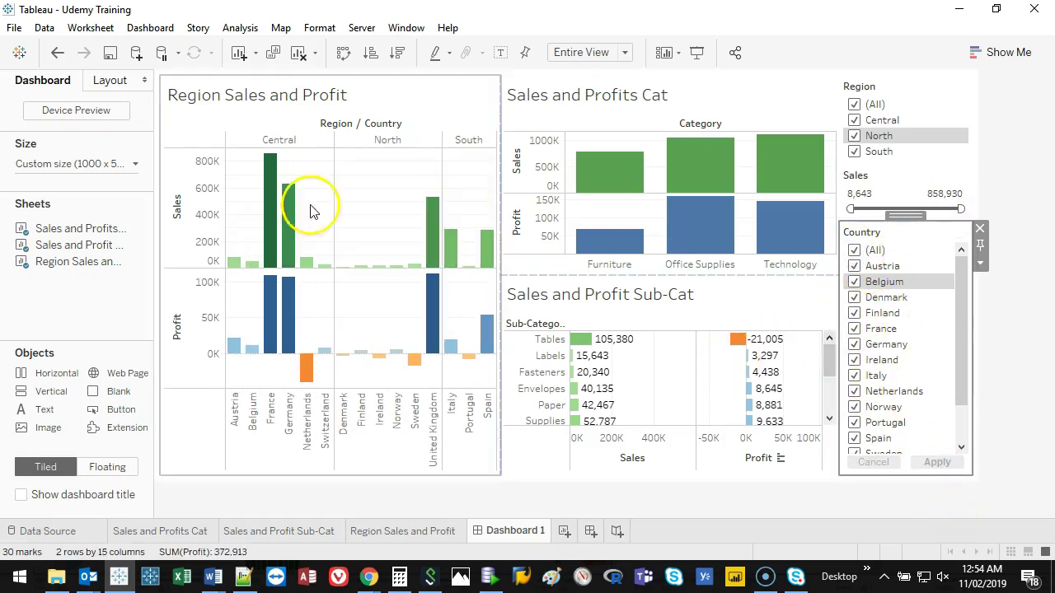
# Limit the Sales range filter to a maximum of about 197,595
pyautogui.click(1033, 201)
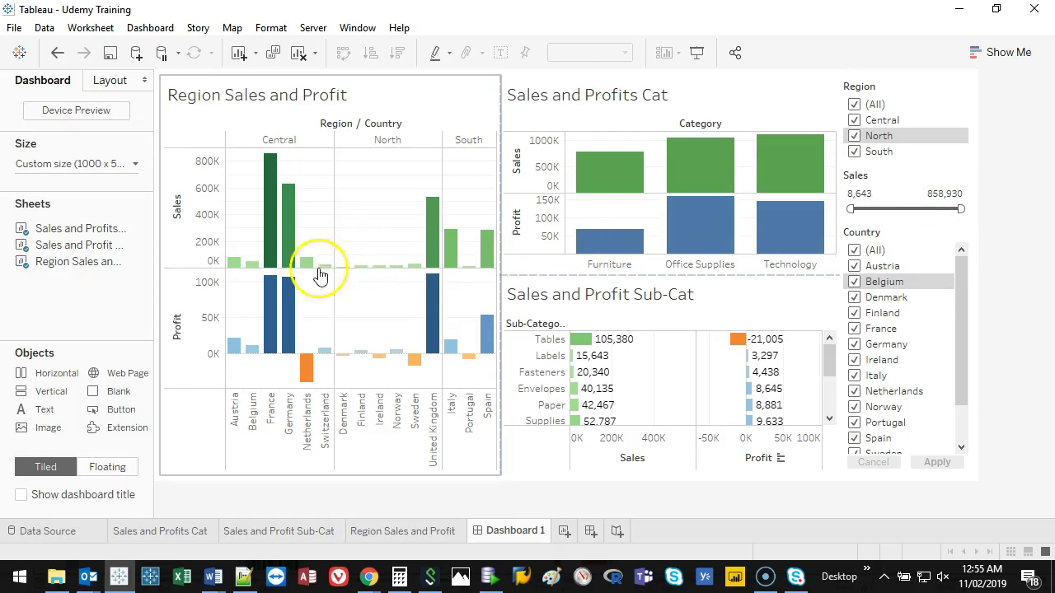
pyautogui.moveTo(311, 264)
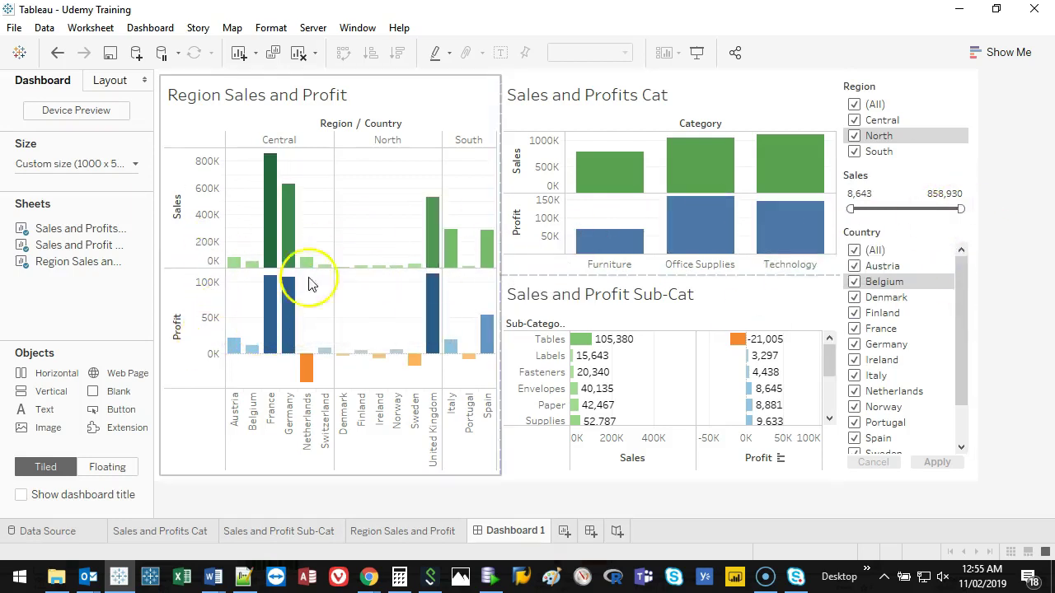
pyautogui.moveTo(957, 211); pyautogui.dragTo(880, 212)
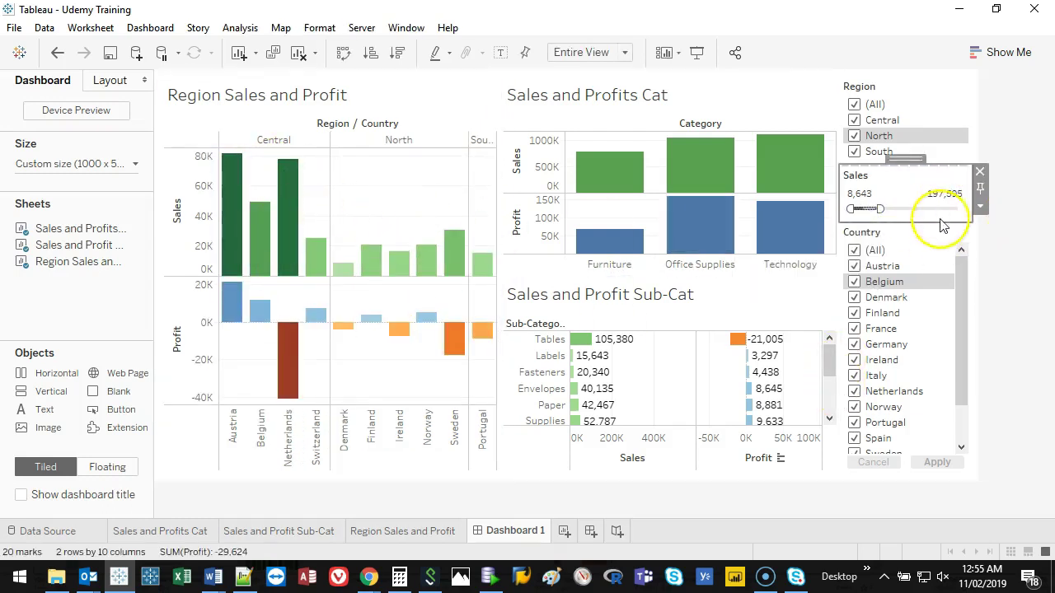
# Apply the Sales filter to the Sales and Profits Cat and Sales and Profit Sub-Cat worksheets as well
pyautogui.click(979, 206)
pyautogui.moveTo(969, 245)
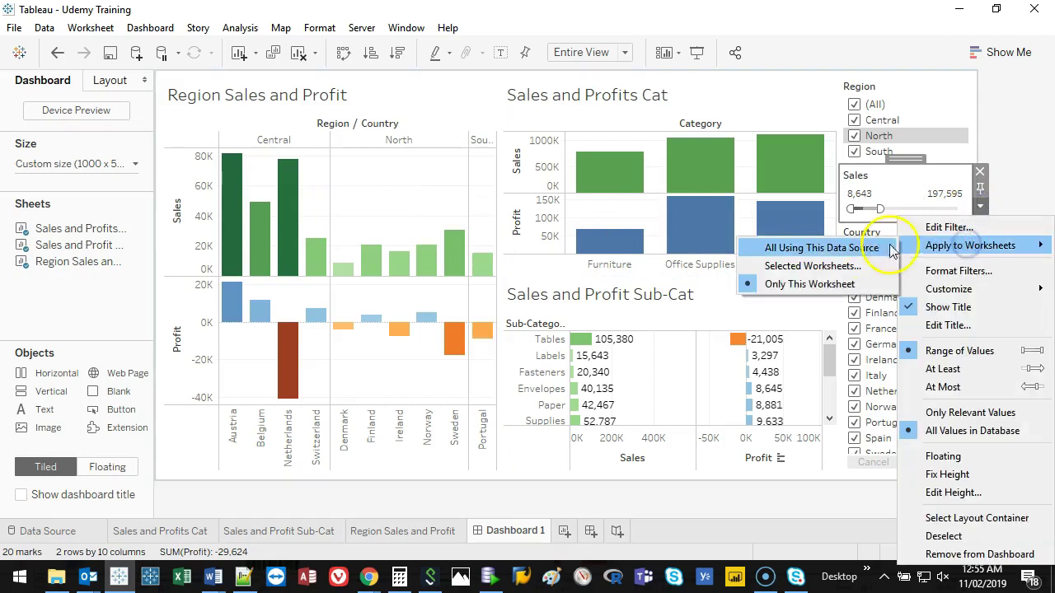
pyautogui.click(849, 264)
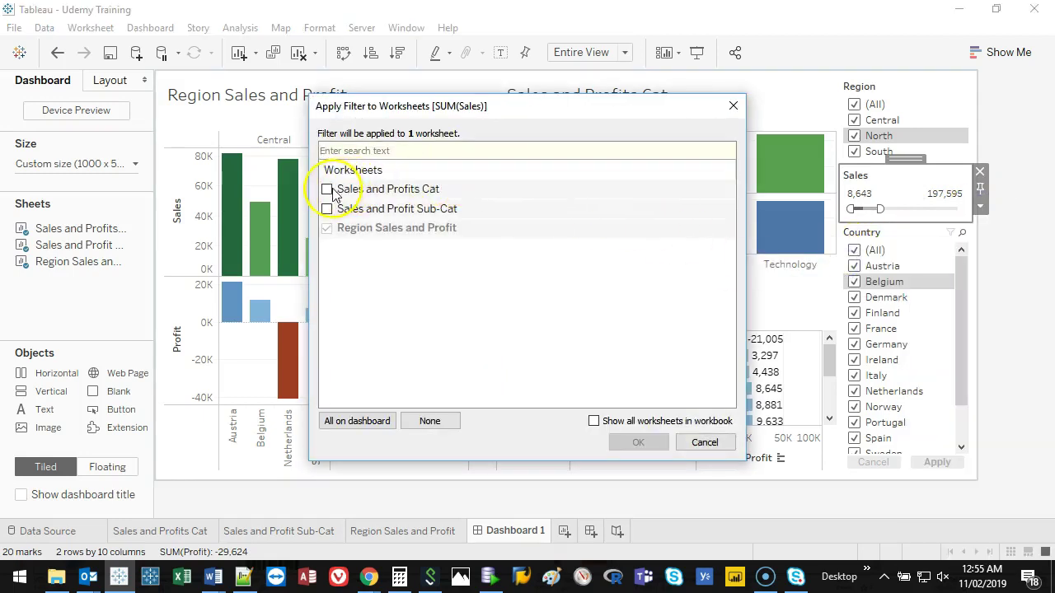
pyautogui.click(326, 188)
pyautogui.click(327, 208)
pyautogui.click(638, 443)
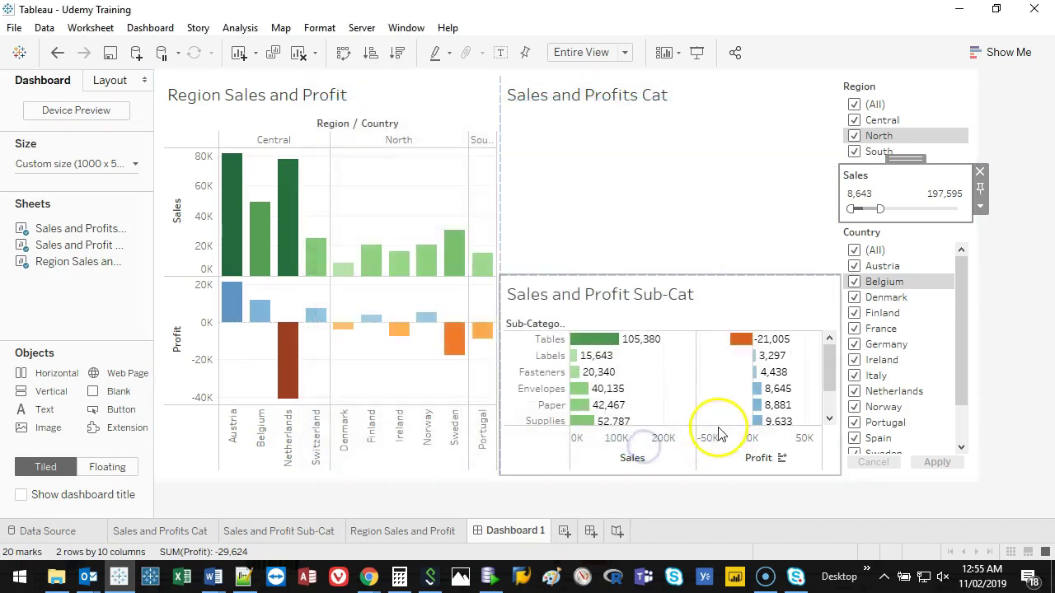
# Reset the Sales filter to its full range of values
pyautogui.click(618, 188)
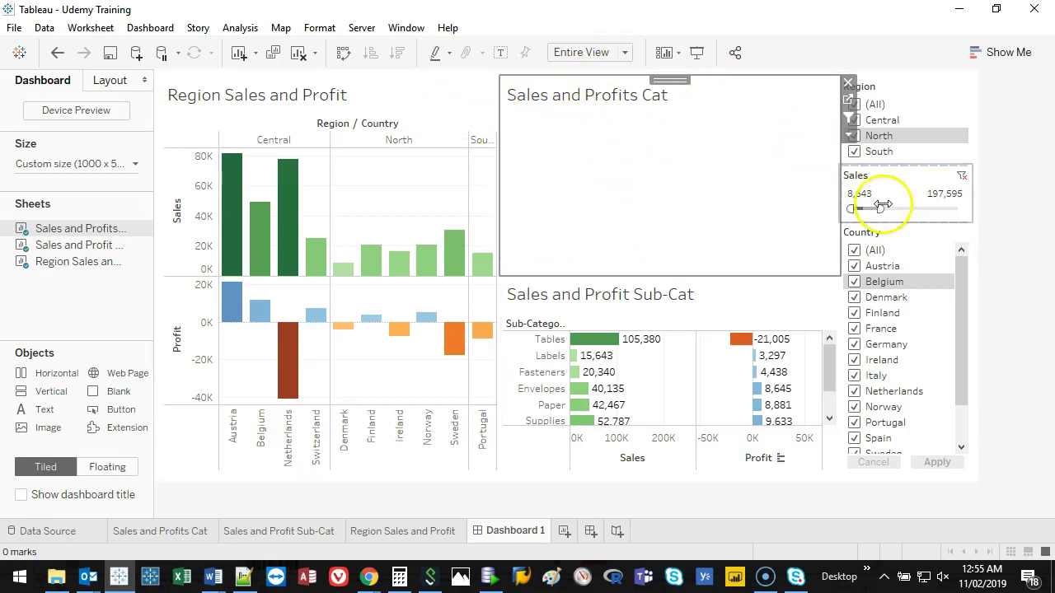
pyautogui.click(961, 177)
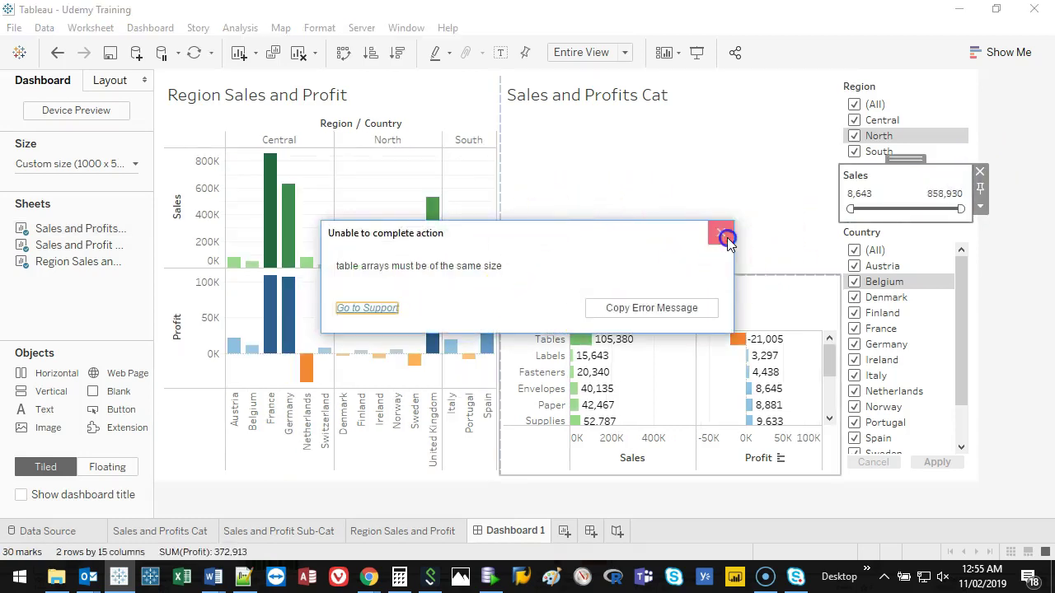
# Undo the Sales filter's reset and its application to the other worksheets, and restore the filter's full range of values
pyautogui.click(724, 236)
pyautogui.click(57, 53)
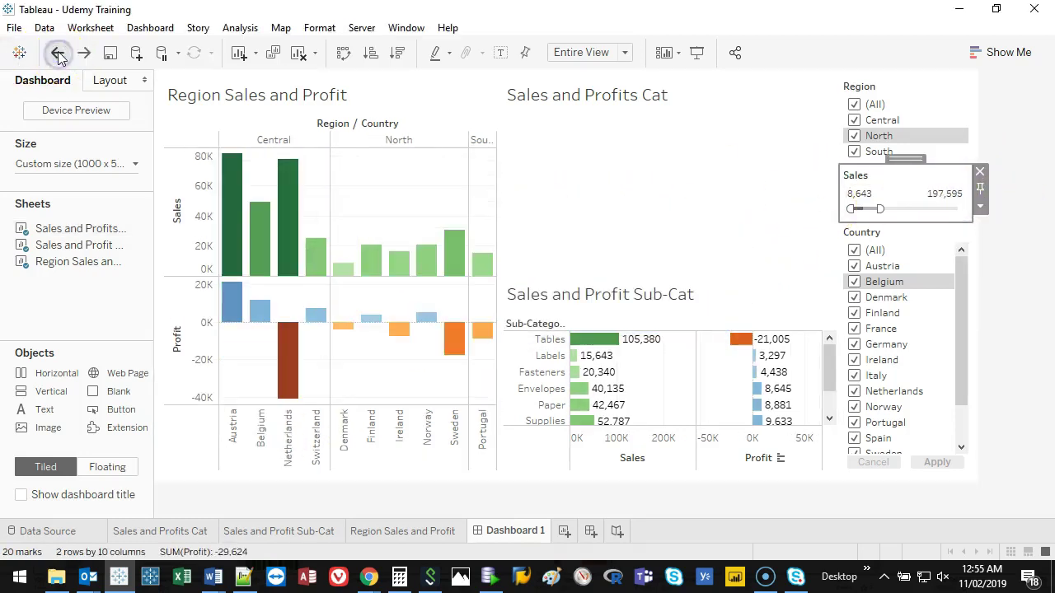
pyautogui.click(57, 53)
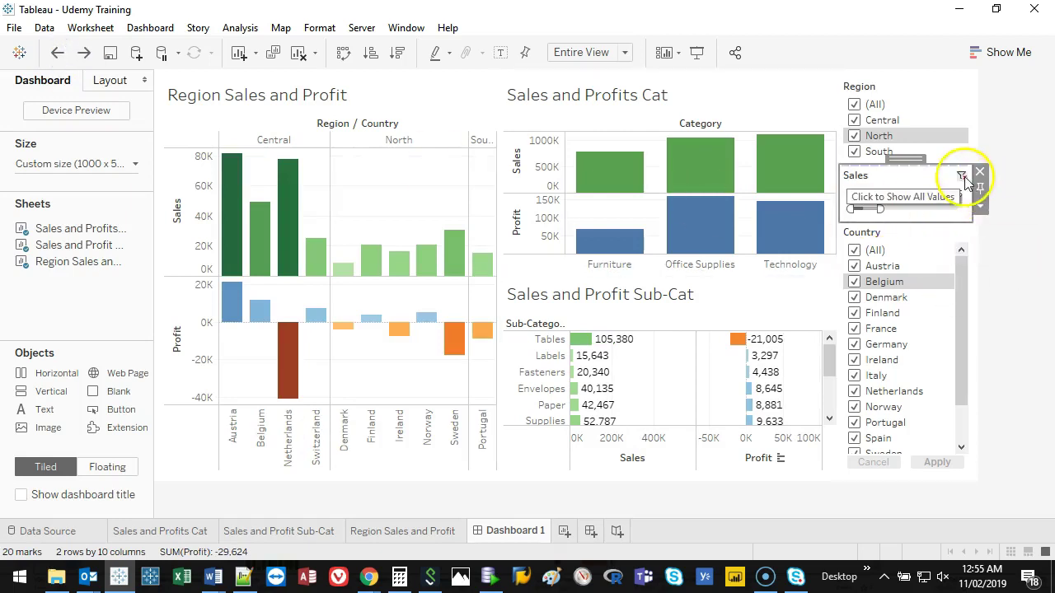
pyautogui.click(965, 175)
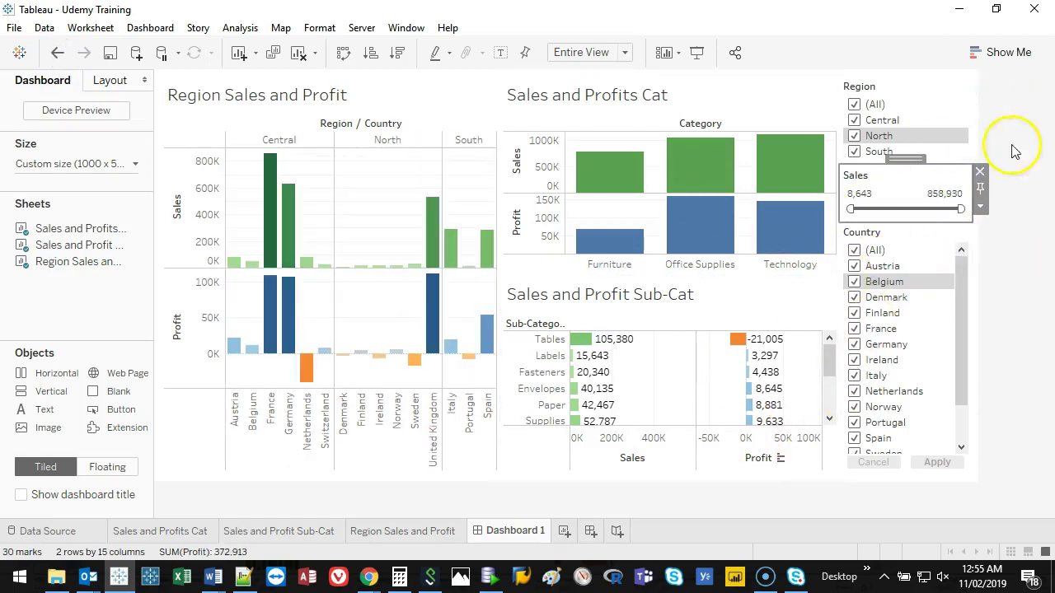
pyautogui.click(1036, 282)
# Change the Region filter to Single Value (list) and test it with Central, North, South and All
pyautogui.rightClick(941, 102)
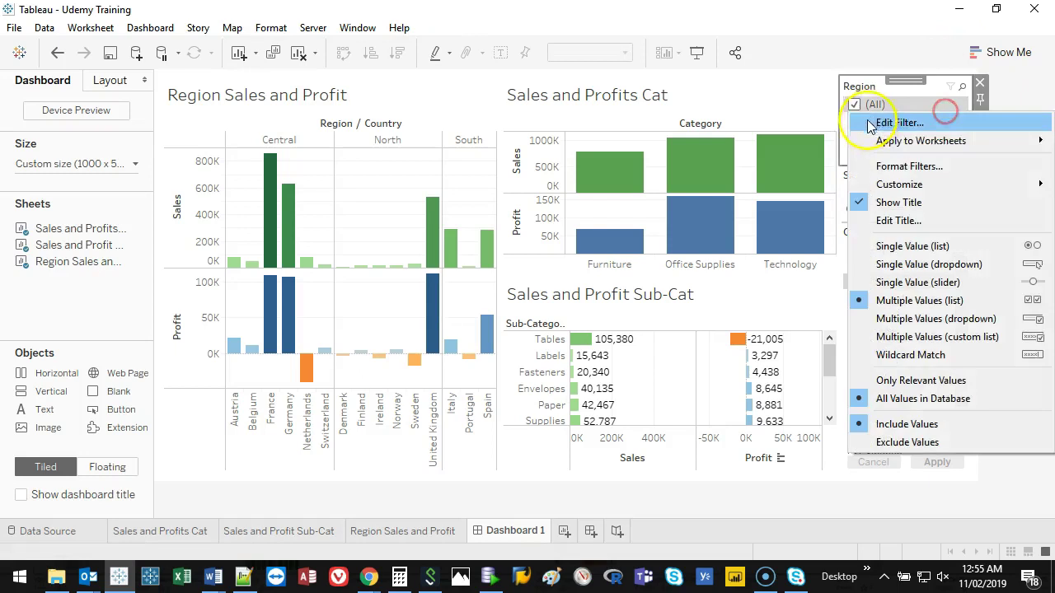
pyautogui.click(1033, 94)
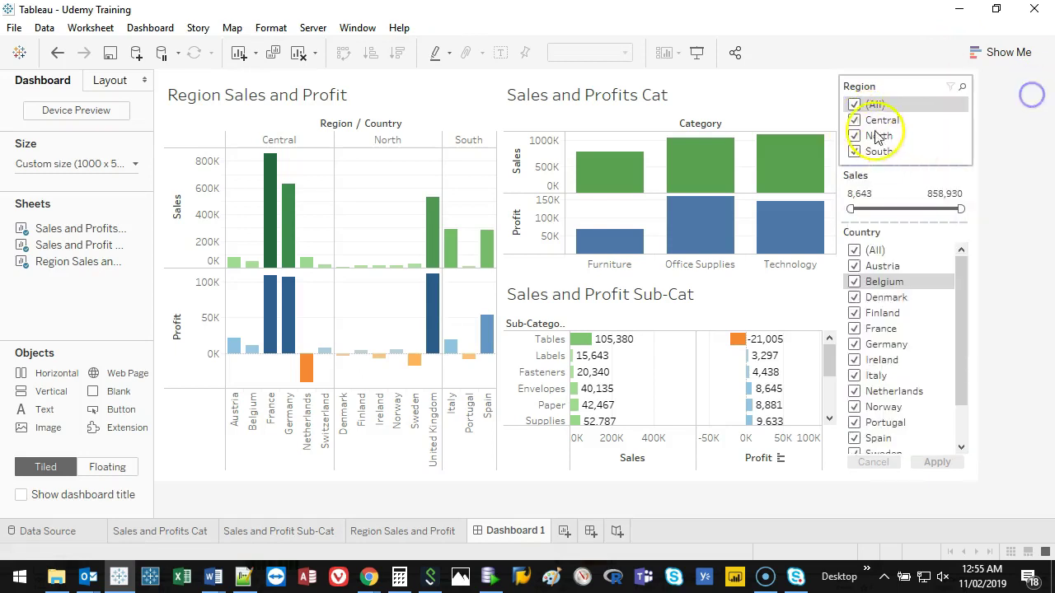
pyautogui.rightClick(932, 123)
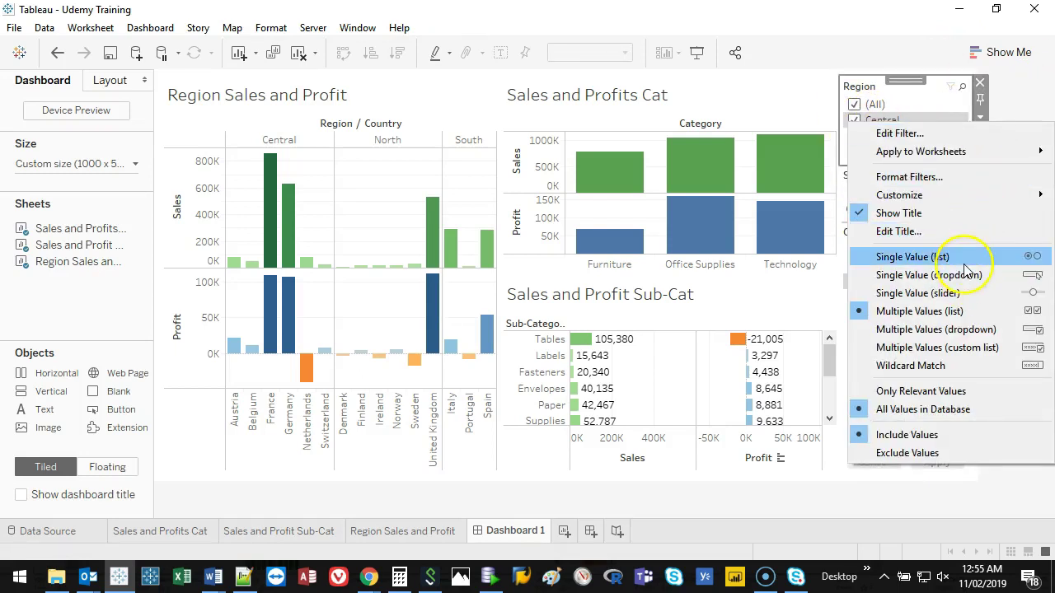
pyautogui.click(912, 256)
pyautogui.click(855, 122)
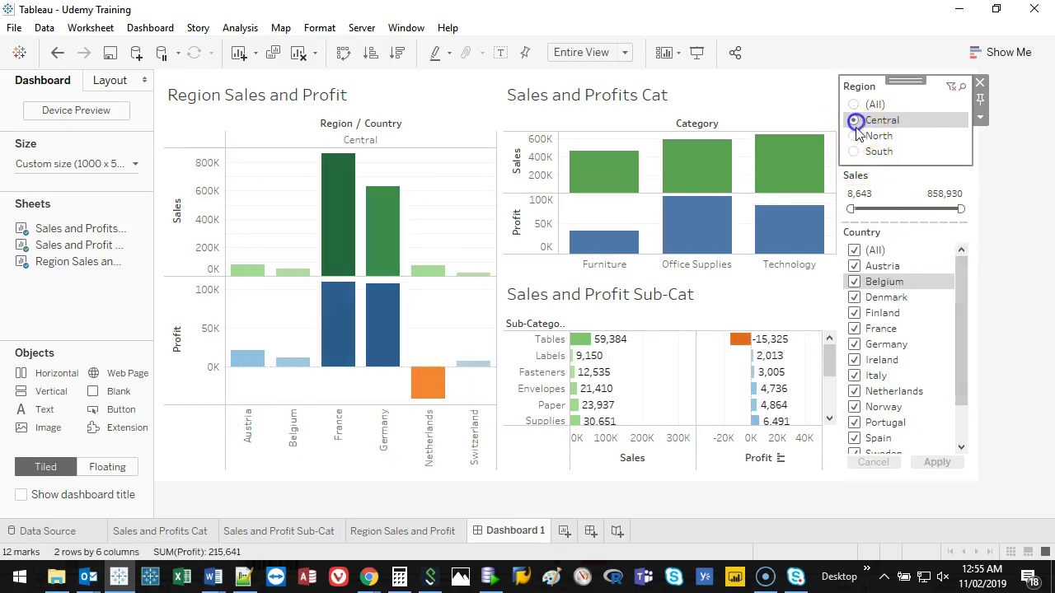
pyautogui.click(857, 136)
pyautogui.click(855, 151)
pyautogui.click(854, 135)
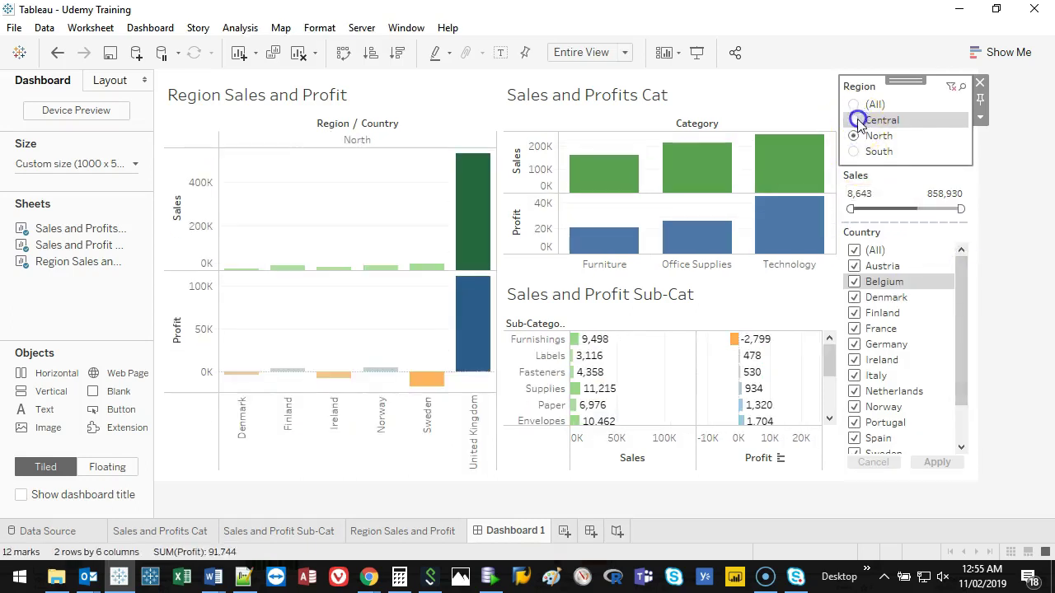
pyautogui.click(855, 120)
pyautogui.click(854, 104)
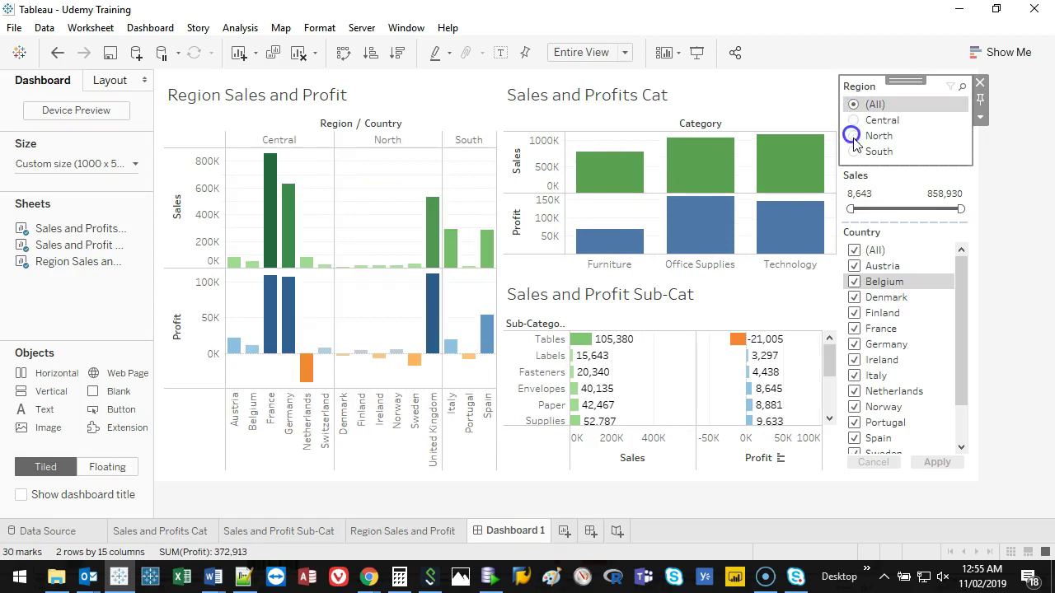
pyautogui.click(855, 151)
pyautogui.click(857, 106)
# Change the Region filter to Single Value (dropdown) and view its list of choices
pyautogui.rightClick(935, 118)
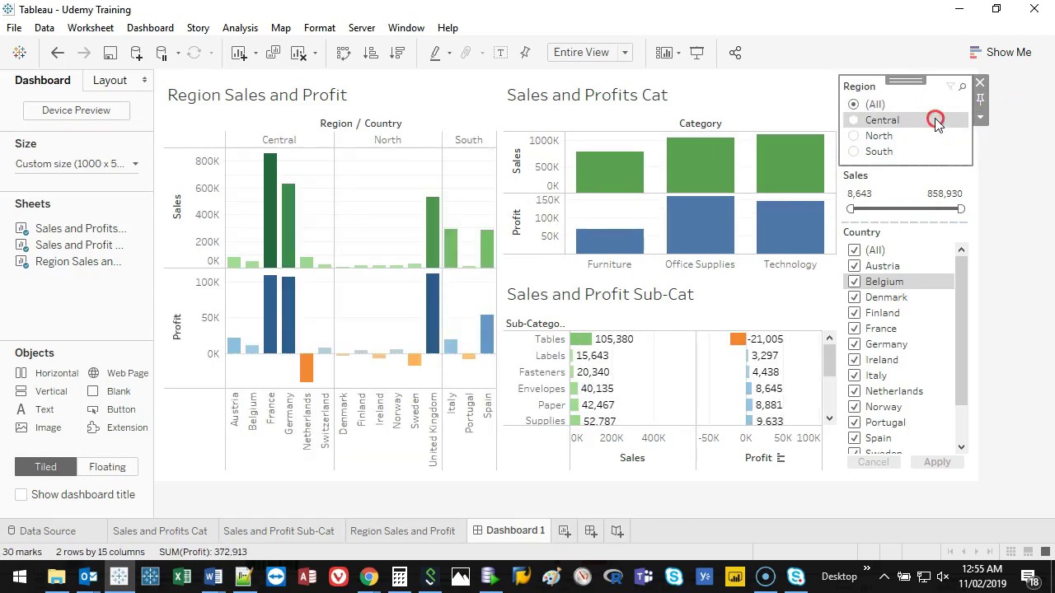
pyautogui.click(983, 273)
pyautogui.click(956, 106)
pyautogui.click(958, 107)
# Change the Region filter to Single Value (slider), step through the regions to South and return to All
pyautogui.click(980, 120)
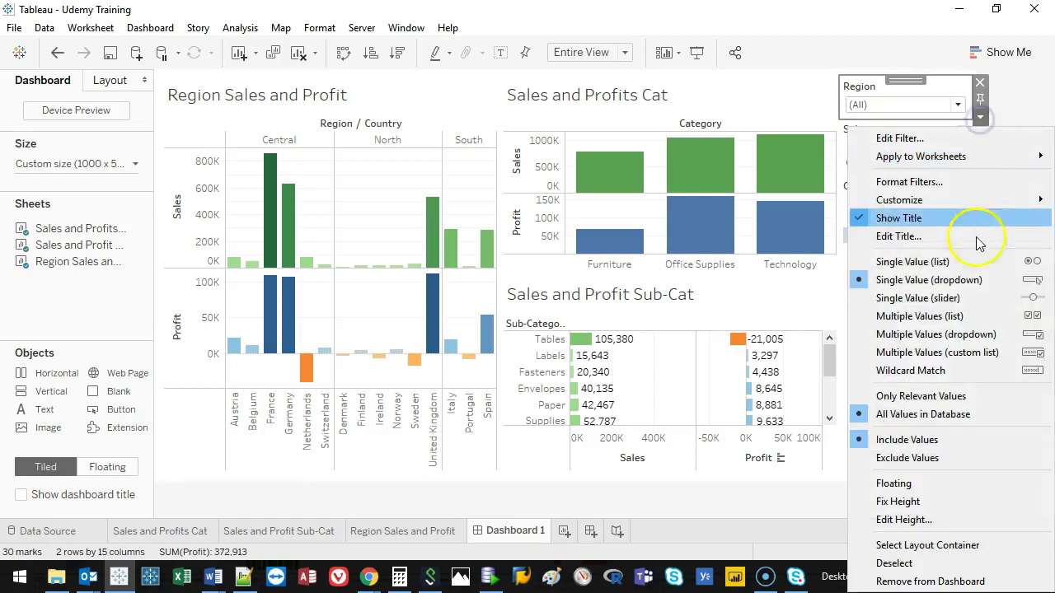
pyautogui.click(975, 295)
pyautogui.click(957, 124)
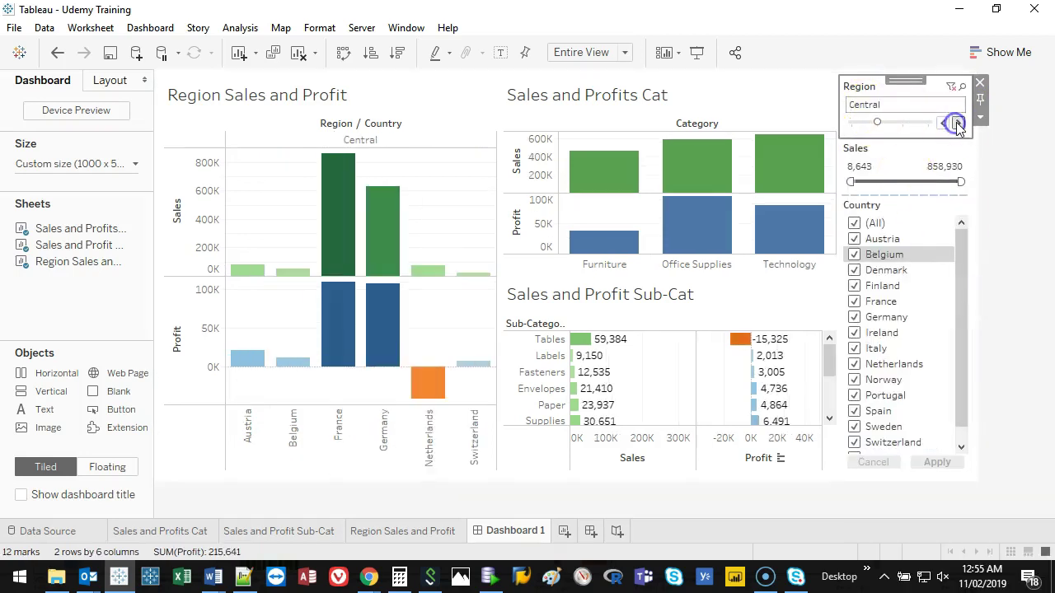
pyautogui.click(961, 123)
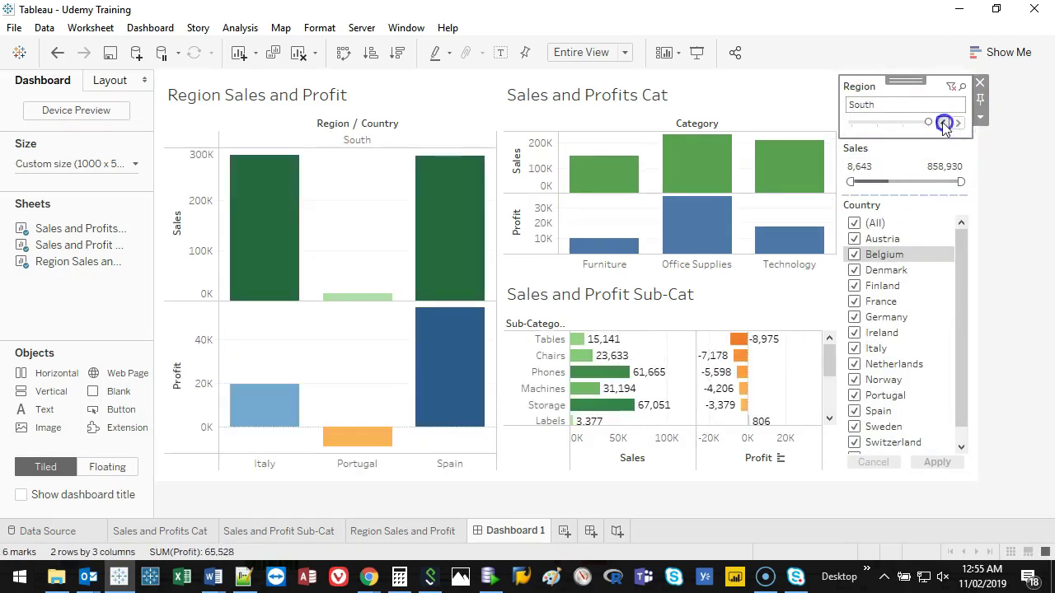
pyautogui.click(945, 123)
pyautogui.click(944, 124)
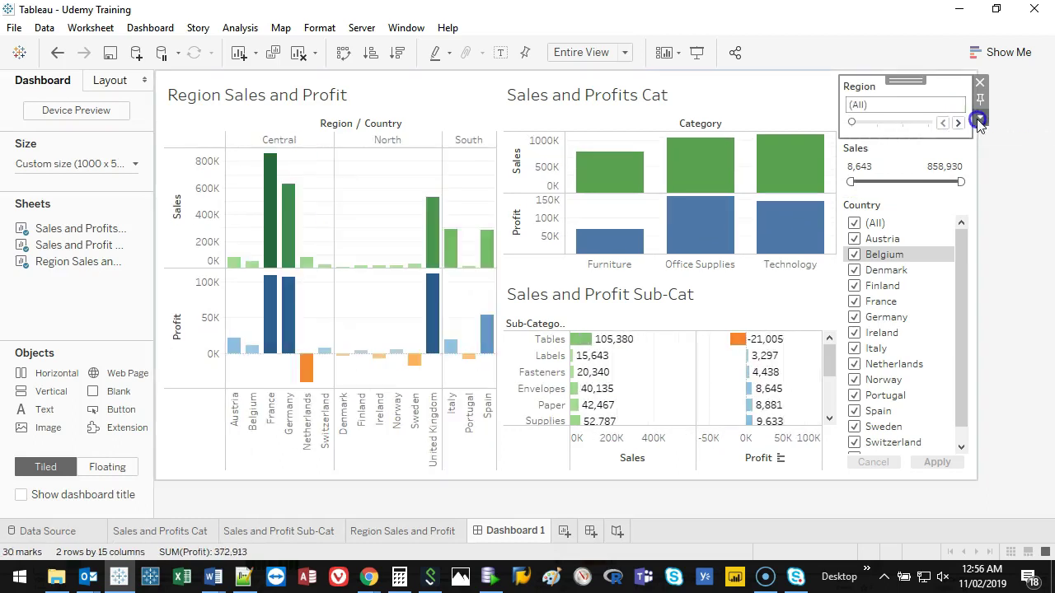
# Try the Region filter as Multiple Values (list) and as Multiple Values (dropdown), viewing the dropdown's choices
pyautogui.click(980, 116)
pyautogui.click(944, 321)
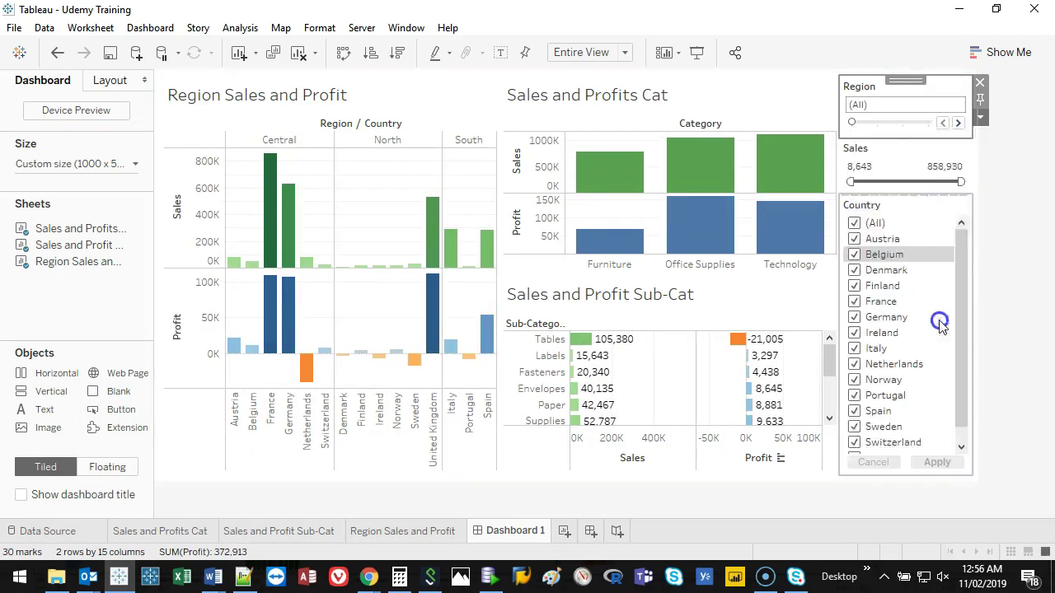
pyautogui.click(981, 121)
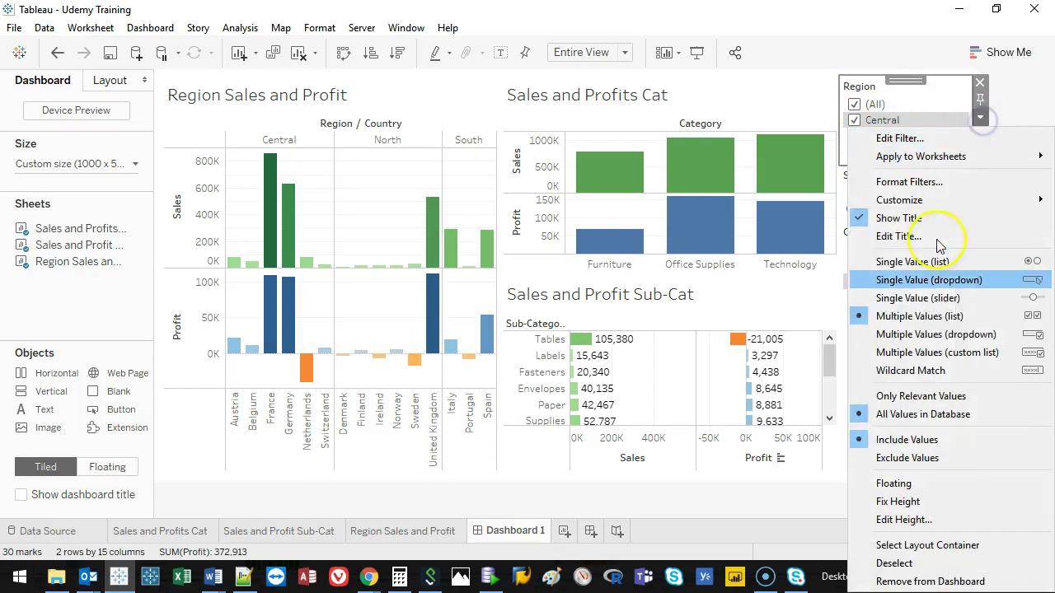
pyautogui.click(935, 334)
pyautogui.click(960, 104)
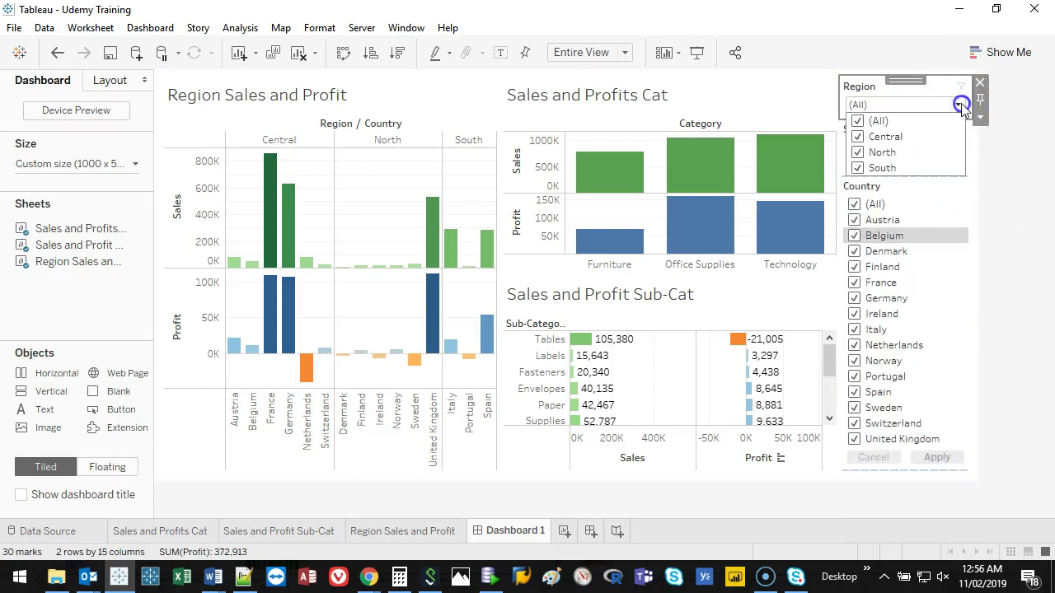
pyautogui.click(959, 105)
# Set the Region filter to Multiple Values (custom list), try the search text "sou" and clear the entry
pyautogui.click(981, 118)
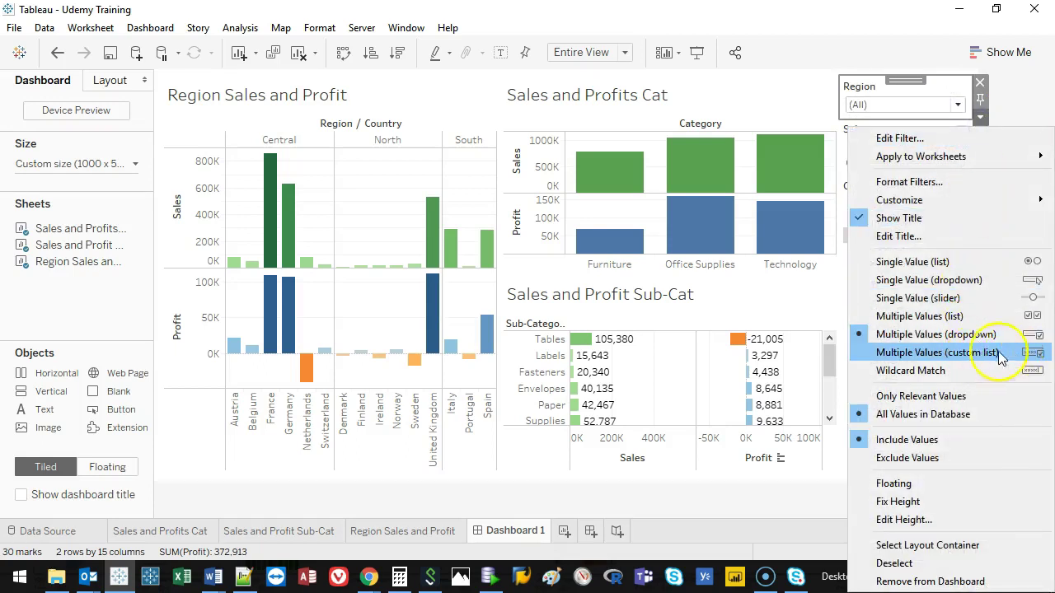
pyautogui.click(992, 361)
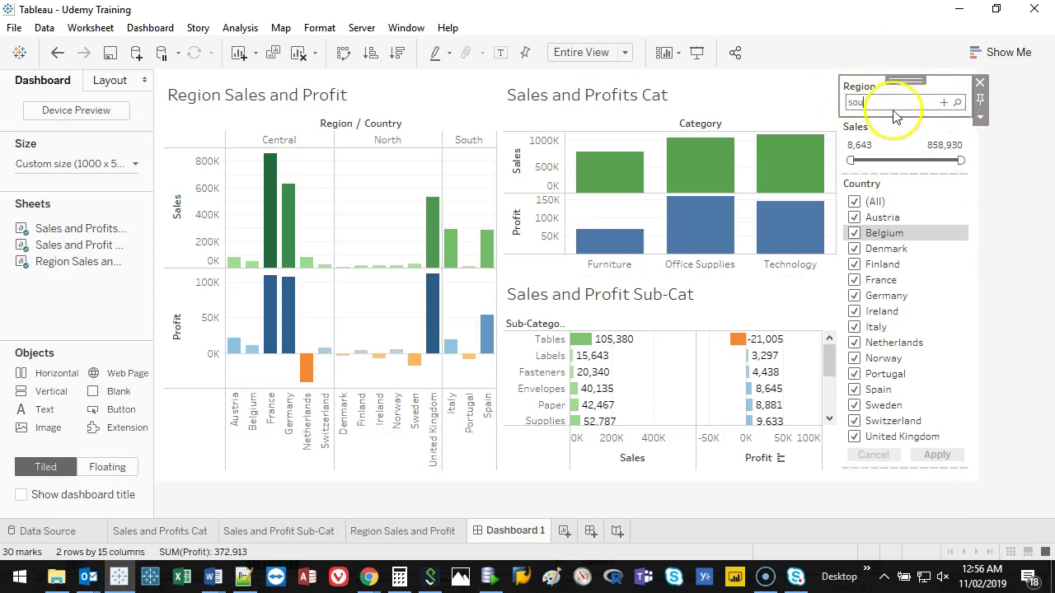
pyautogui.doubleClick(892, 105)
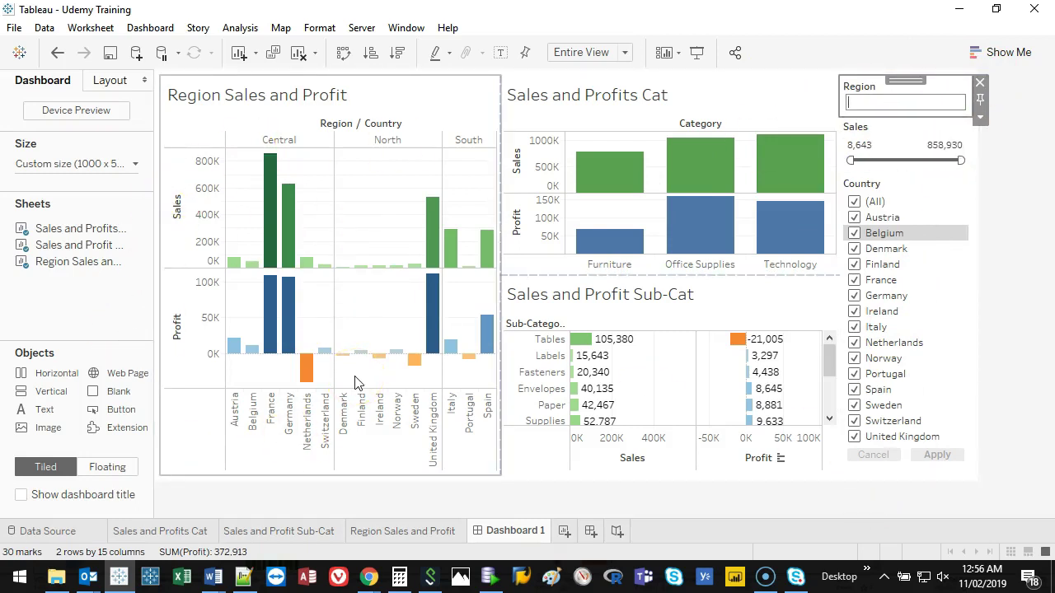
# Remove the Region filter and the Sub-Category and Country, Region action filters from the Sales and Profits Cat worksheet
pyautogui.click(153, 530)
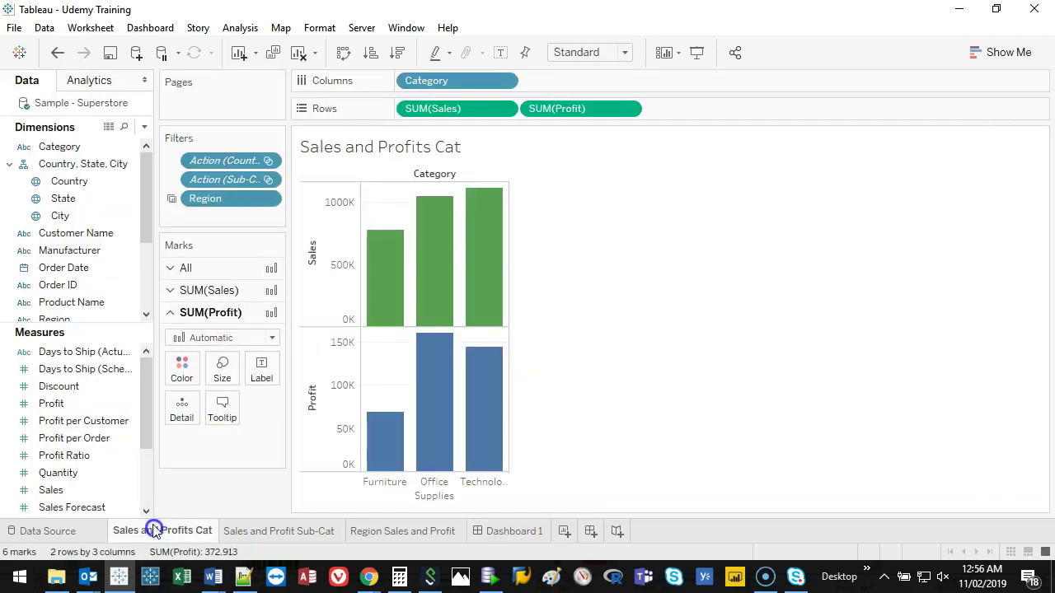
pyautogui.moveTo(291, 175); pyautogui.dragTo(341, 190)
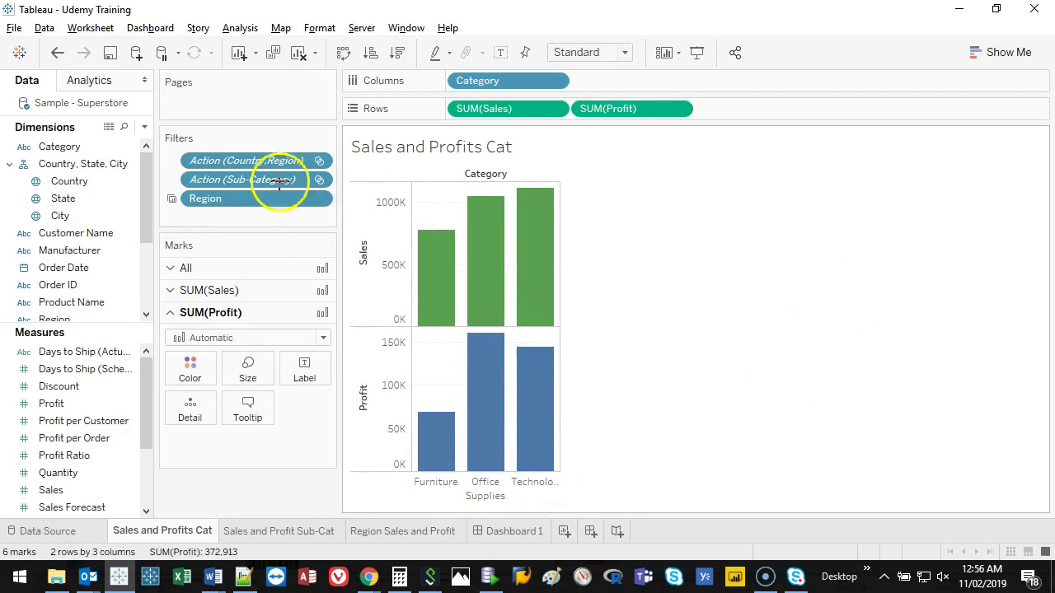
pyautogui.moveTo(354, 122)
pyautogui.mouseDown()
pyautogui.moveTo(171, 122)
pyautogui.moveTo(153, 190)
pyautogui.moveTo(341, 125)
pyautogui.mouseUp()
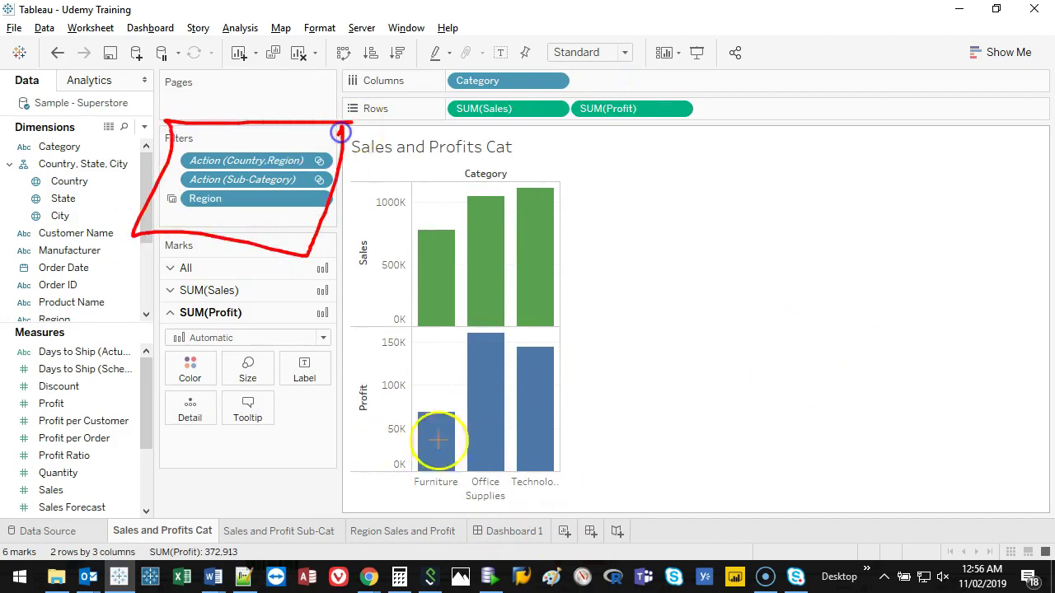
pyautogui.press('Escape')
pyautogui.moveTo(271, 202)
pyautogui.mouseDown()
pyautogui.moveTo(245, 264)
pyautogui.moveTo(245, 482)
pyautogui.mouseUp()
pyautogui.moveTo(242, 179); pyautogui.dragTo(233, 471)
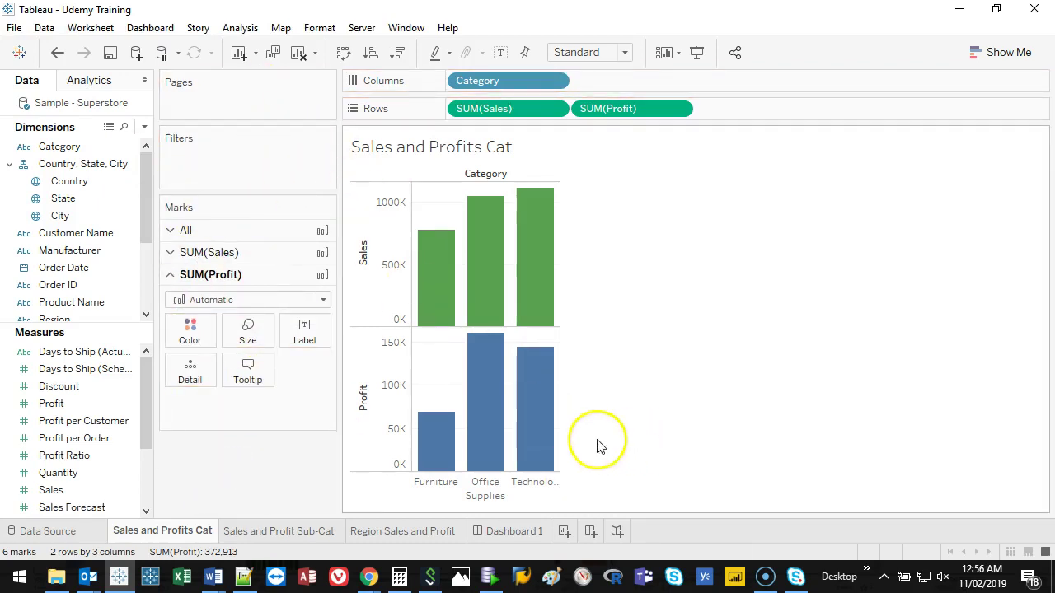
# Remove the Region filter and both action filters from the Sales and Profit Sub-Cat worksheet
pyautogui.click(277, 529)
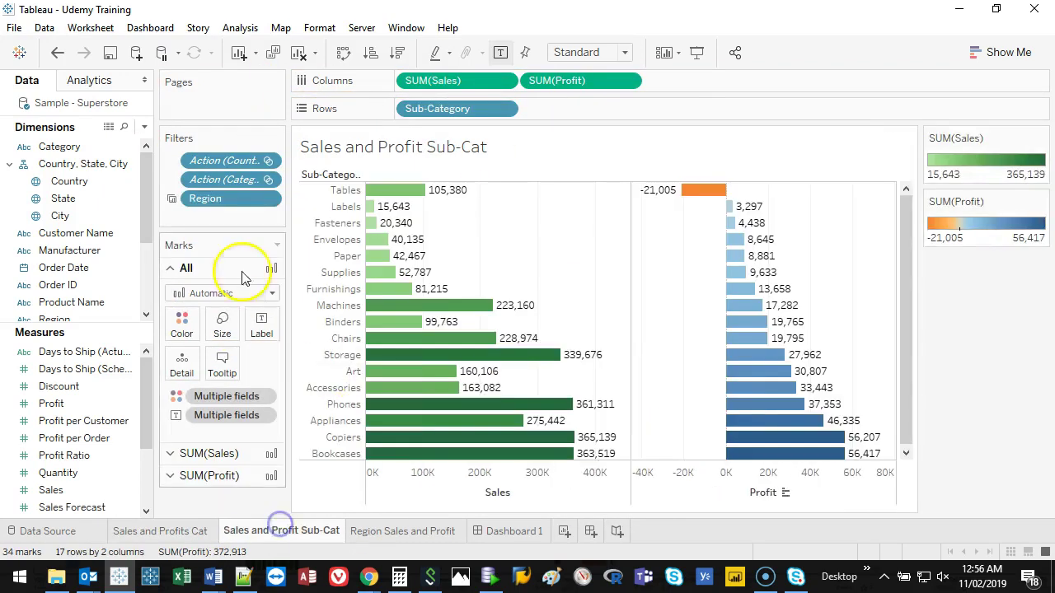
pyautogui.click(220, 203)
pyautogui.moveTo(219, 203); pyautogui.dragTo(205, 506)
pyautogui.moveTo(243, 182); pyautogui.dragTo(232, 527)
pyautogui.moveTo(202, 167); pyautogui.dragTo(207, 487)
# Highlight the Labels, Envelopes and Paper rows of the sub-category chart in turn, and clear the selection
pyautogui.moveTo(907, 228); pyautogui.dragTo(906, 207)
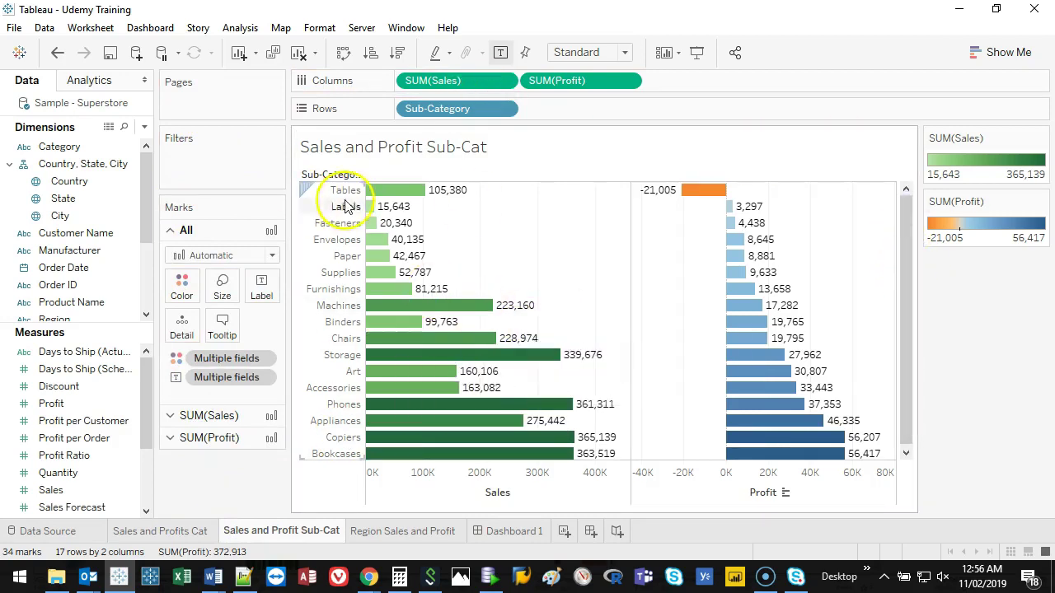
pyautogui.click(326, 206)
pyautogui.click(317, 239)
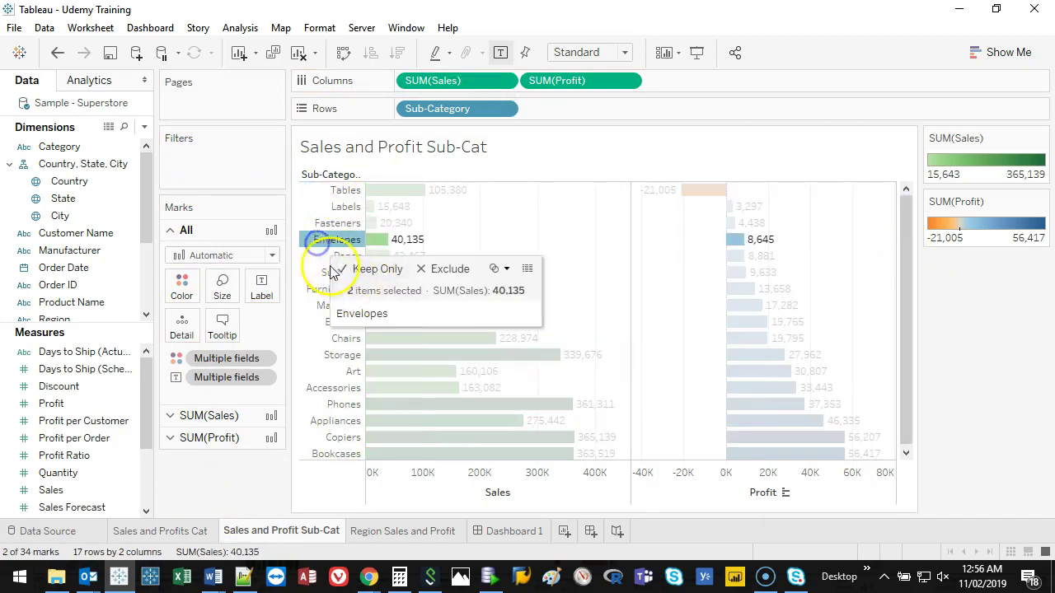
pyautogui.click(316, 254)
pyautogui.click(322, 256)
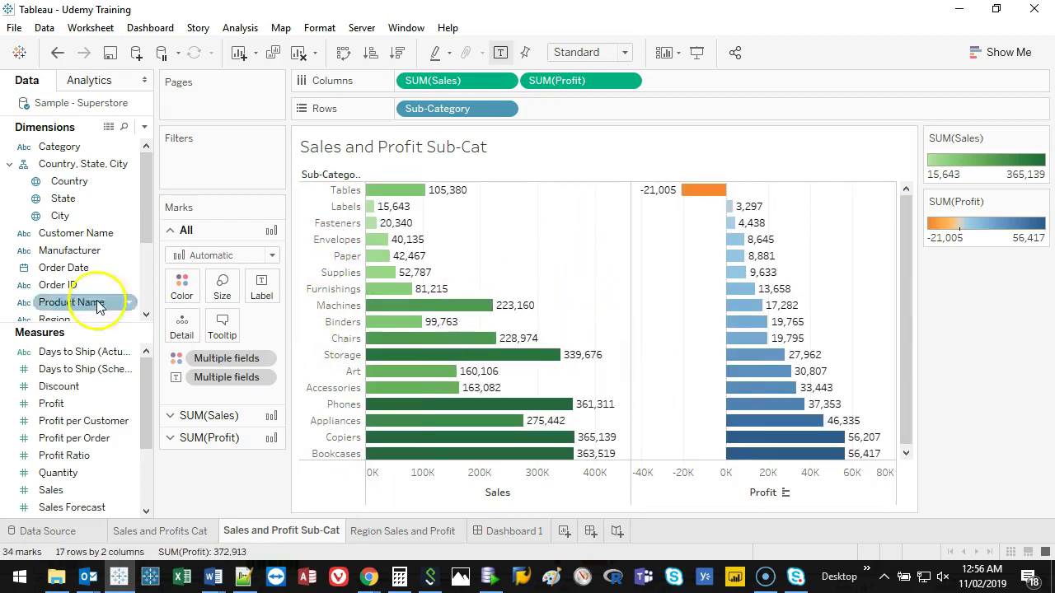
# Add a Sub-Category filter to the worksheet that leaves out Copiers, Envelopes, Labels, Paper and Storage
pyautogui.moveTo(161, 212); pyautogui.dragTo(189, 207)
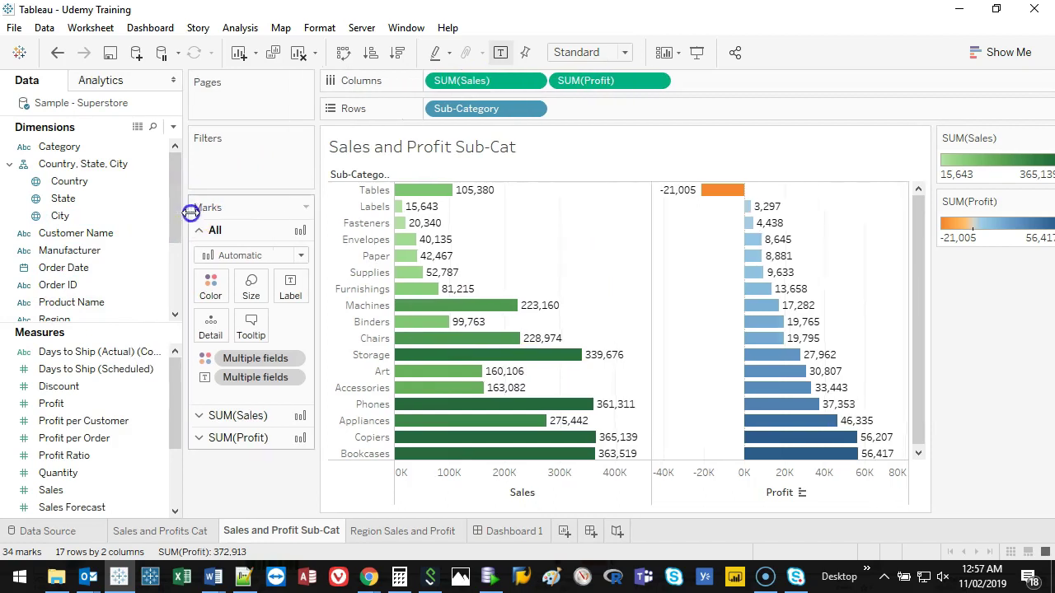
pyautogui.scroll(-3, 183, 212)
pyautogui.moveTo(68, 293); pyautogui.dragTo(229, 155)
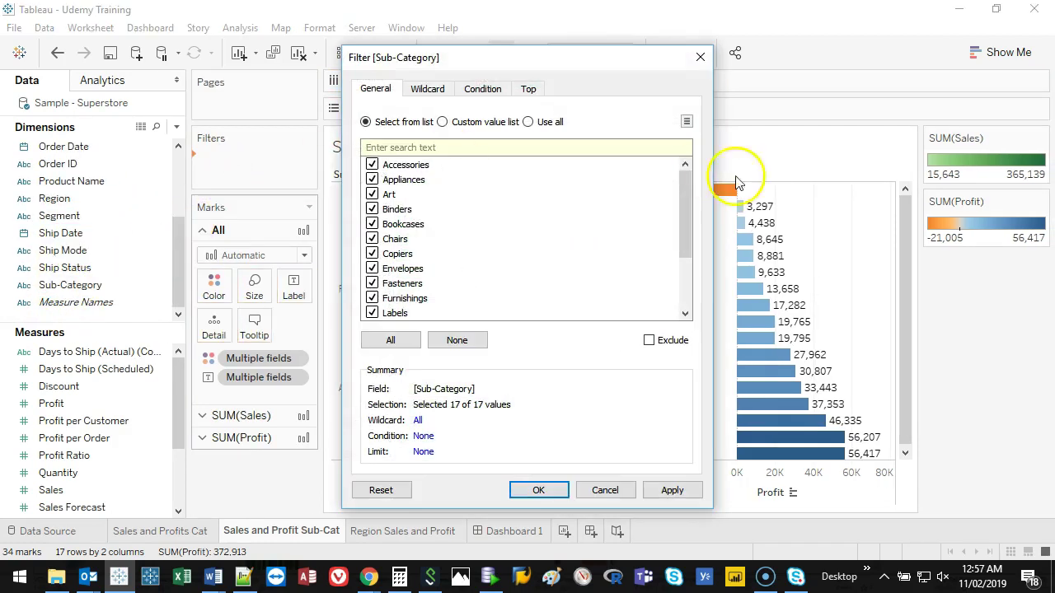
pyautogui.moveTo(683, 176); pyautogui.dragTo(674, 261)
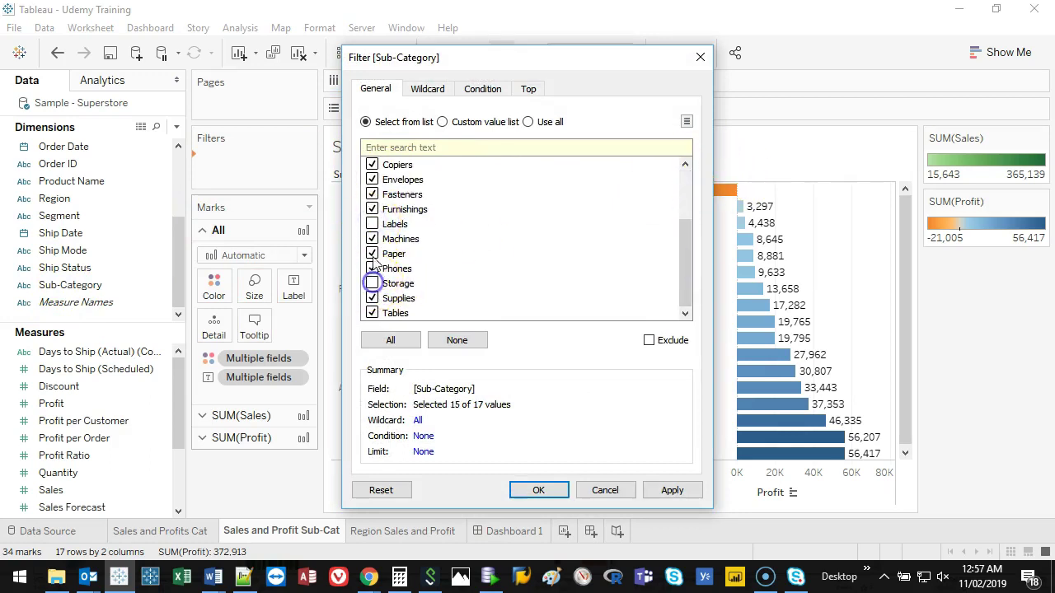
pyautogui.click(373, 165)
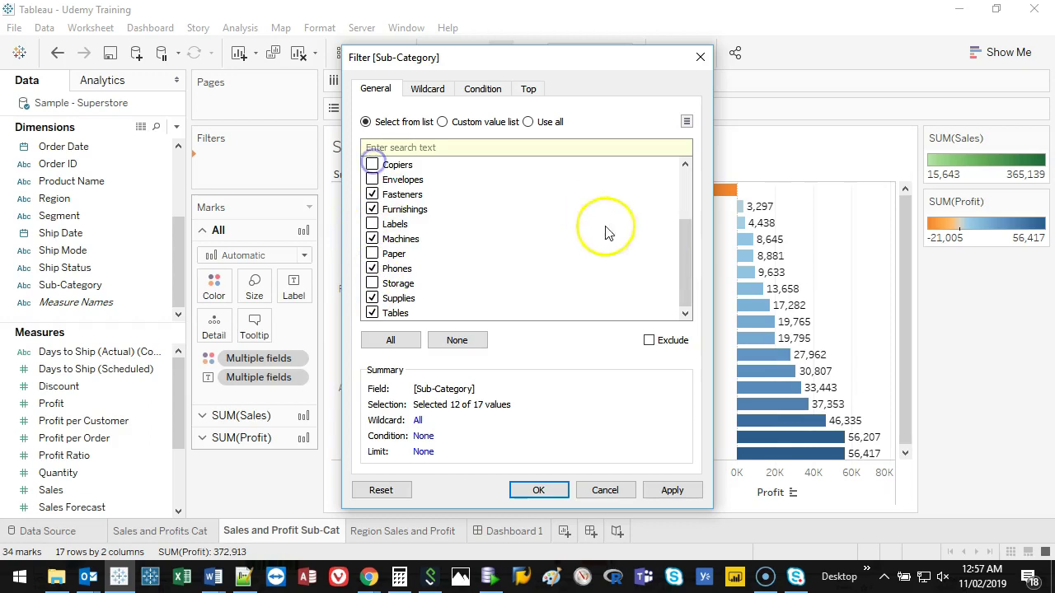
pyautogui.click(536, 490)
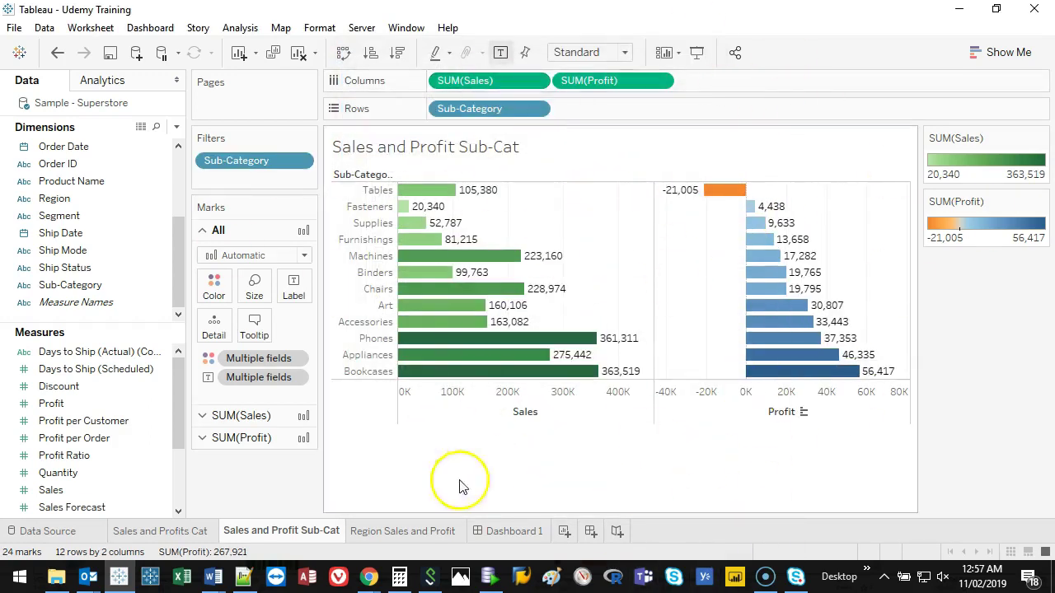
# Edit the Sub-Category filter to leave out Accessories and Art but include Copiers and Envelopes, and return to Dashboard 1
pyautogui.rightClick(246, 164)
pyautogui.click(228, 164)
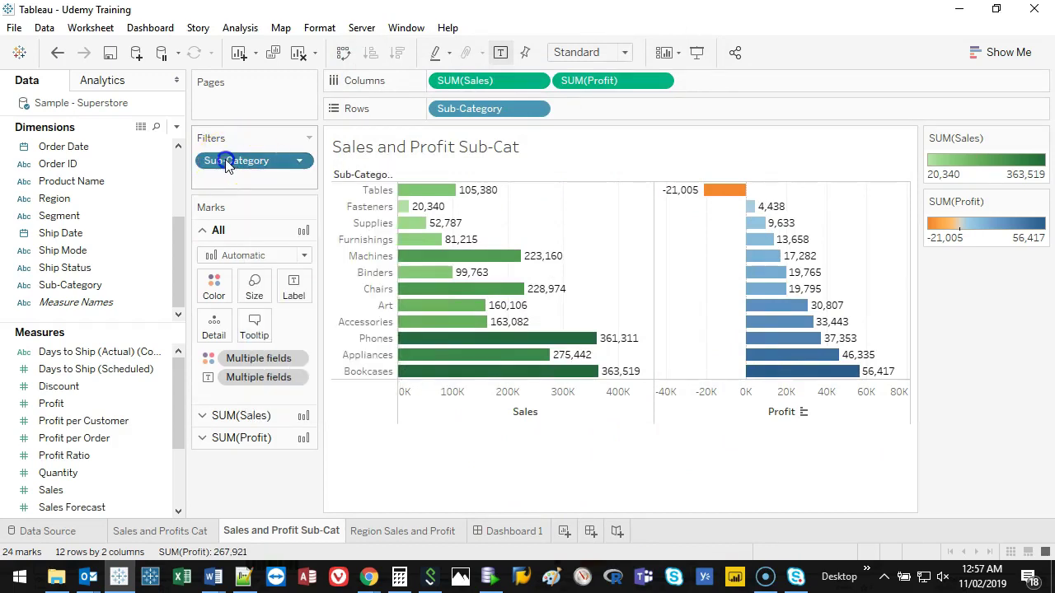
pyautogui.doubleClick(227, 165)
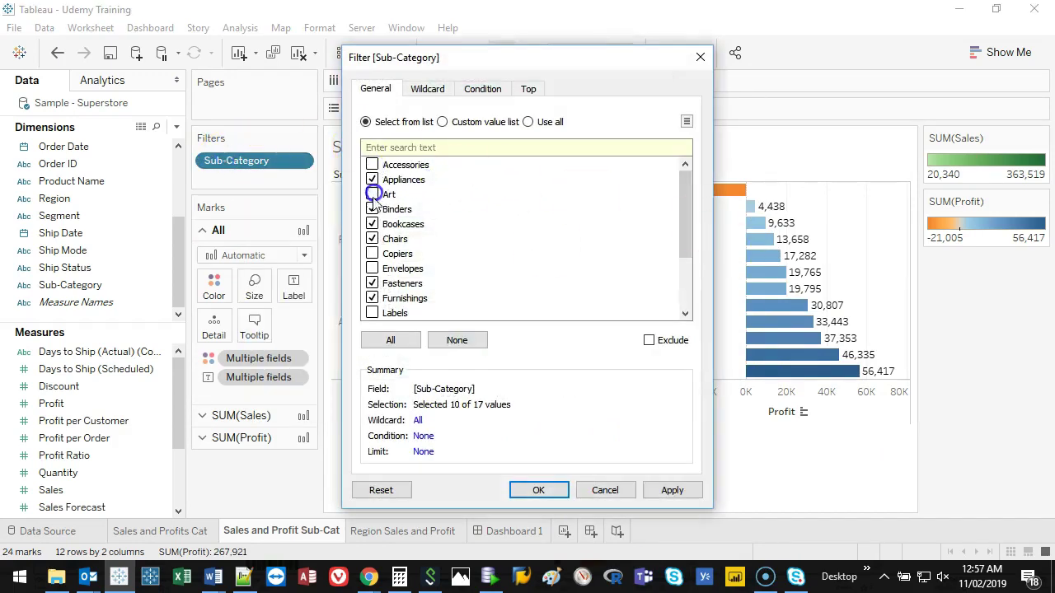
pyautogui.click(538, 490)
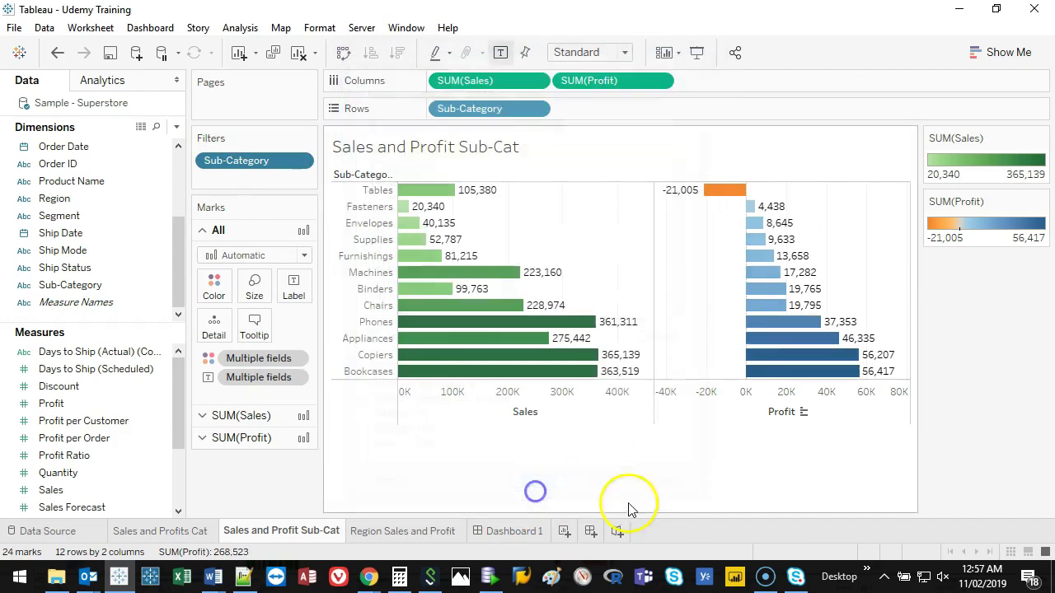
pyautogui.click(518, 530)
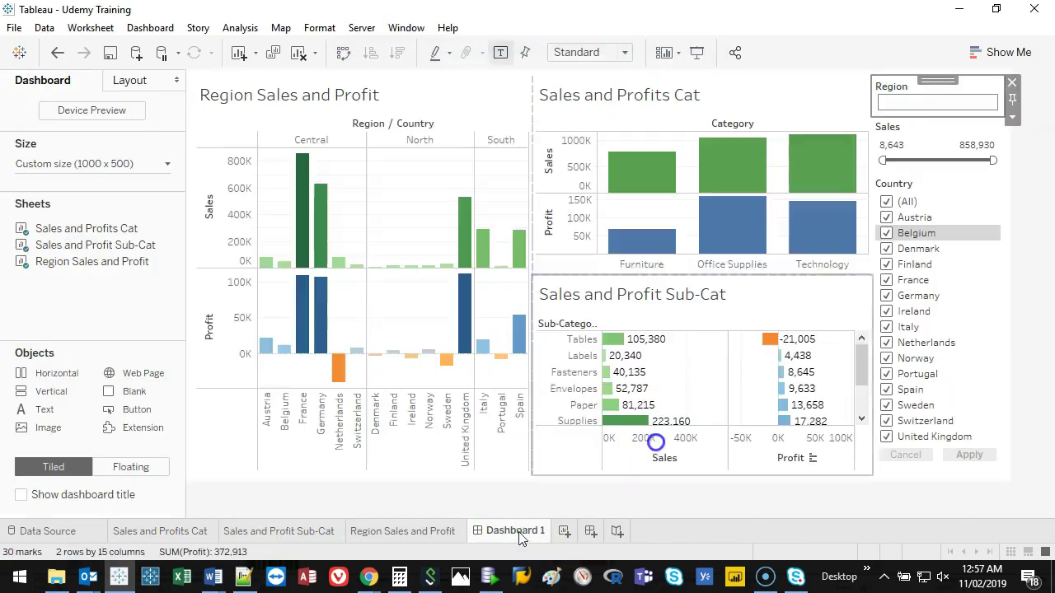
pyautogui.click(1036, 272)
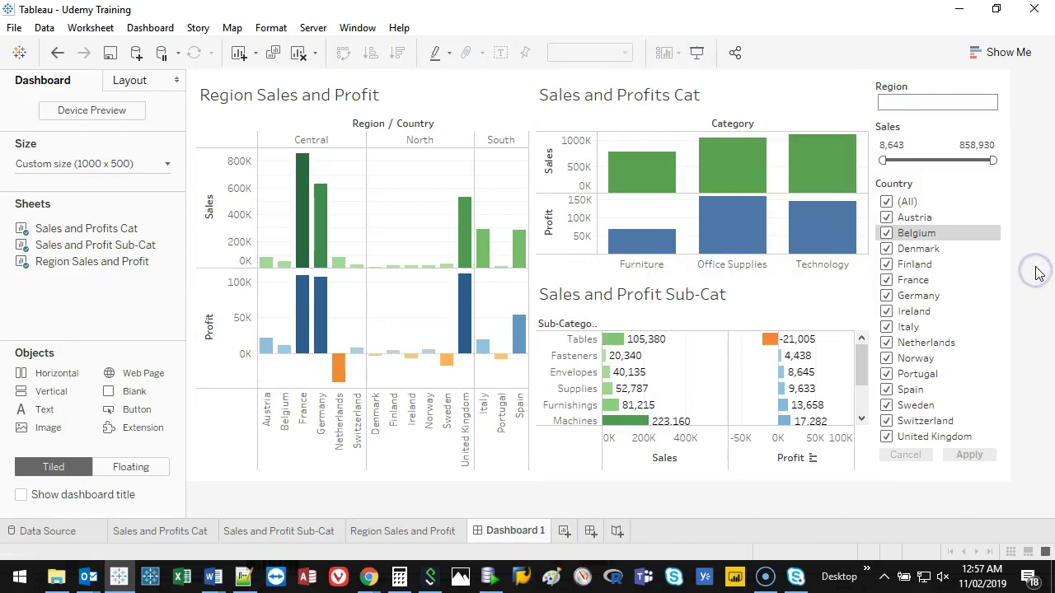